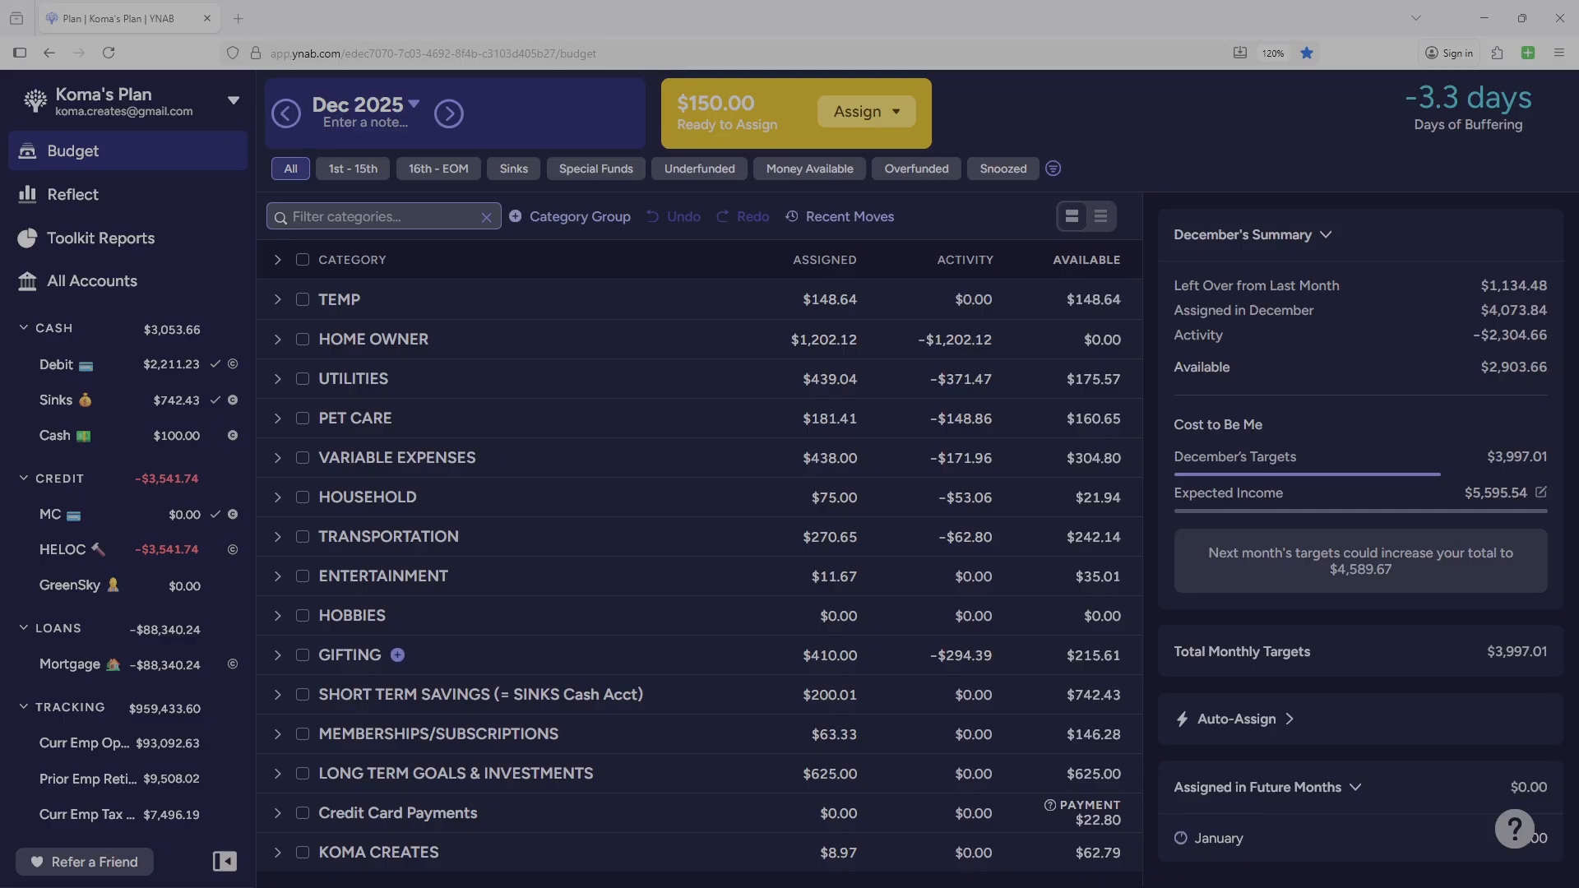
# Expand the GIFTING and TEMP category groups and assign the full 150.00 to Set Aside.
pyautogui.click(277, 656)
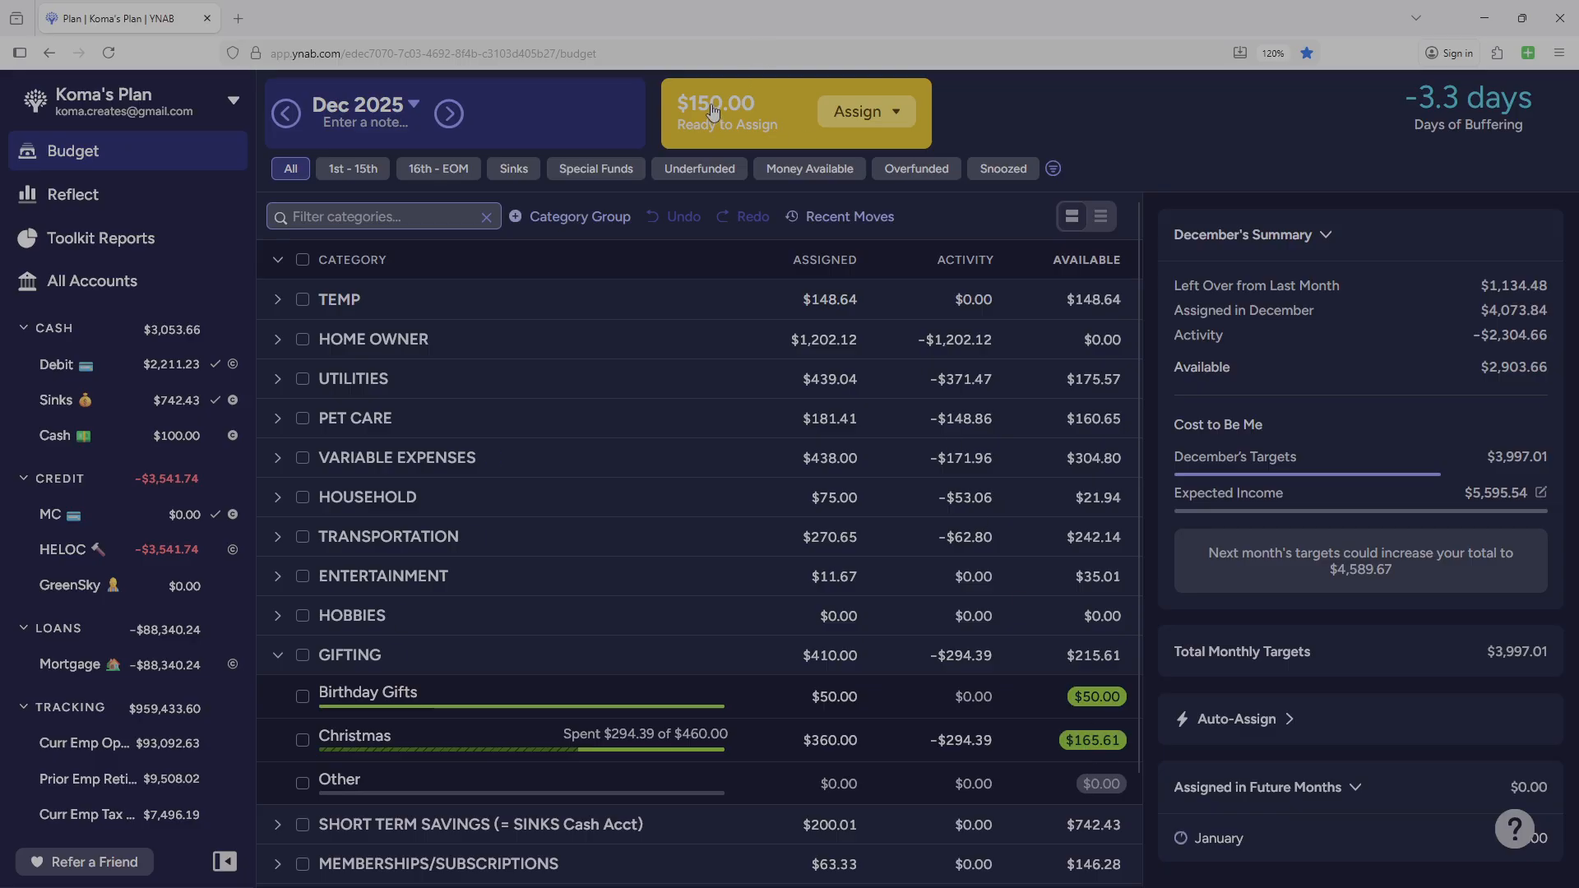
pyautogui.click(278, 300)
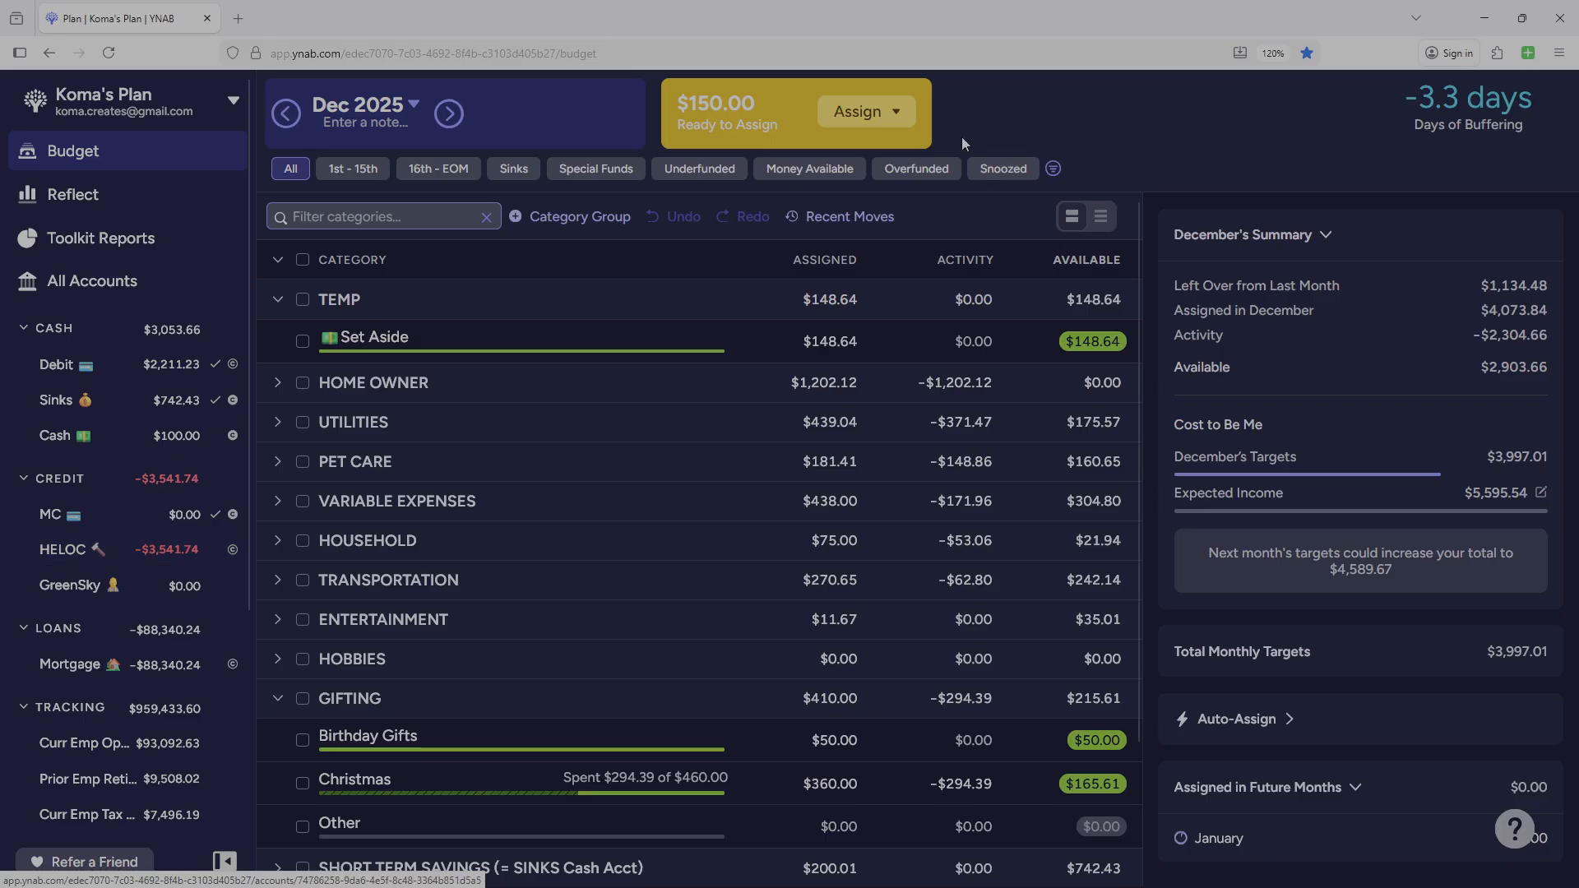
pyautogui.click(896, 117)
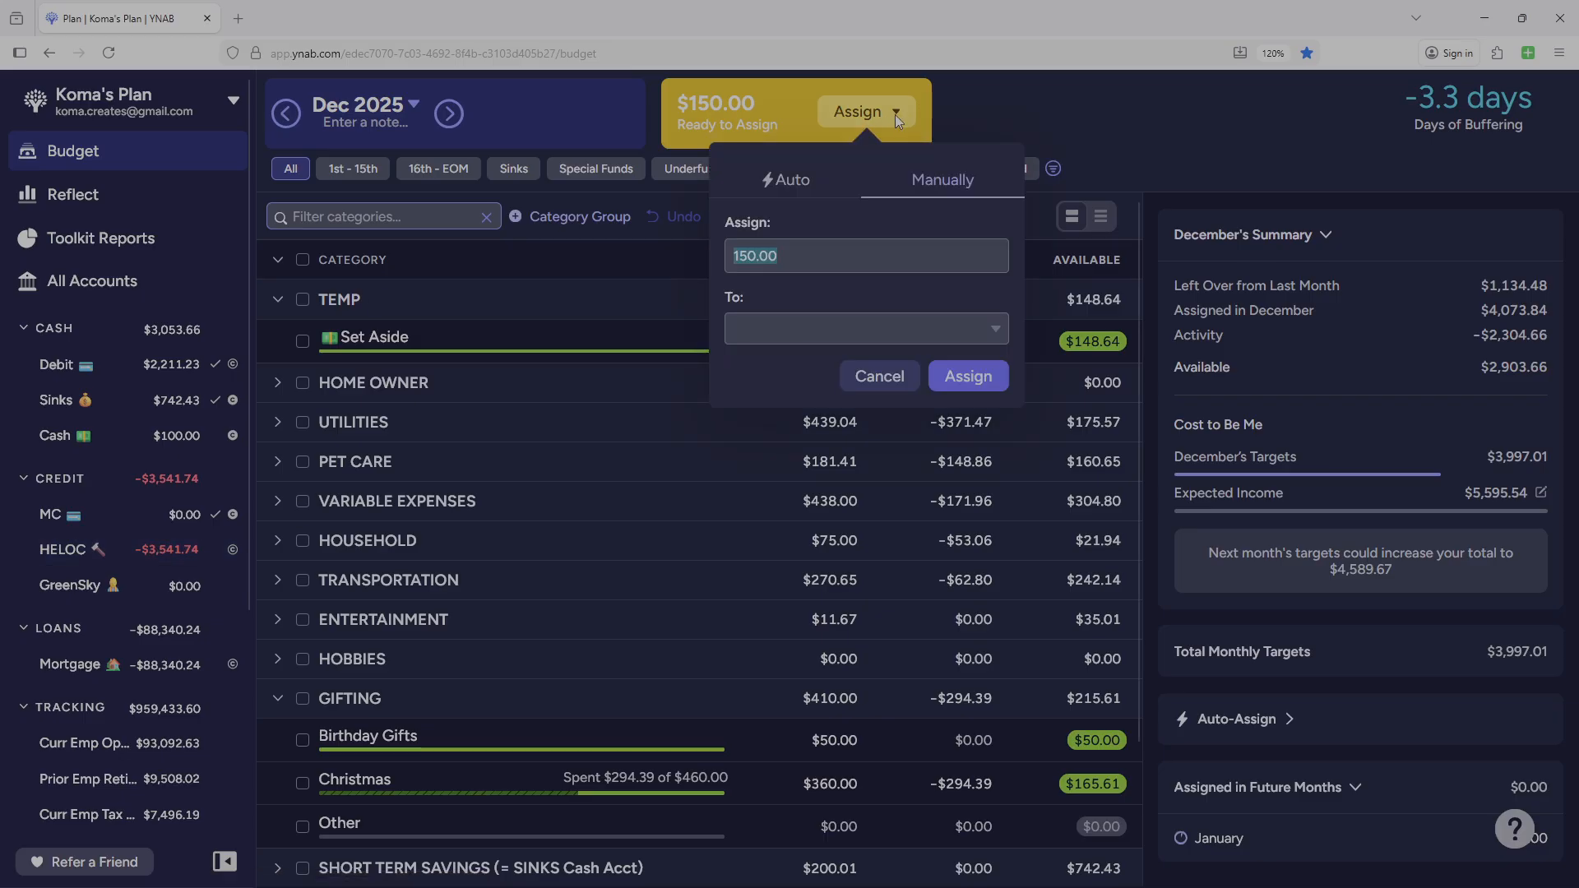
pyautogui.click(971, 333)
pyautogui.click(825, 435)
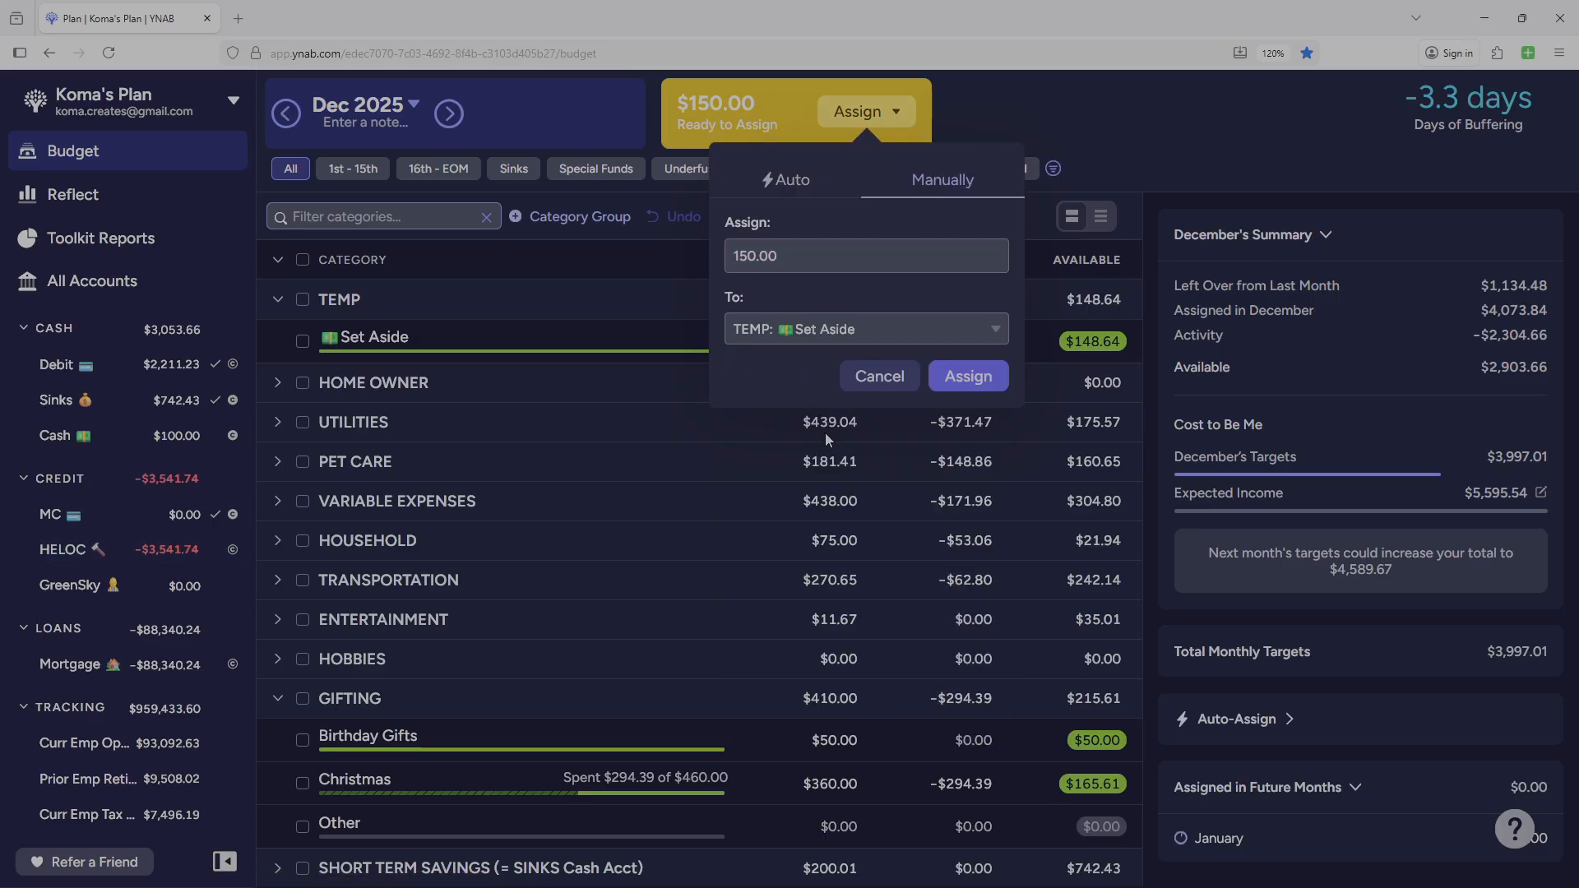
pyautogui.click(986, 367)
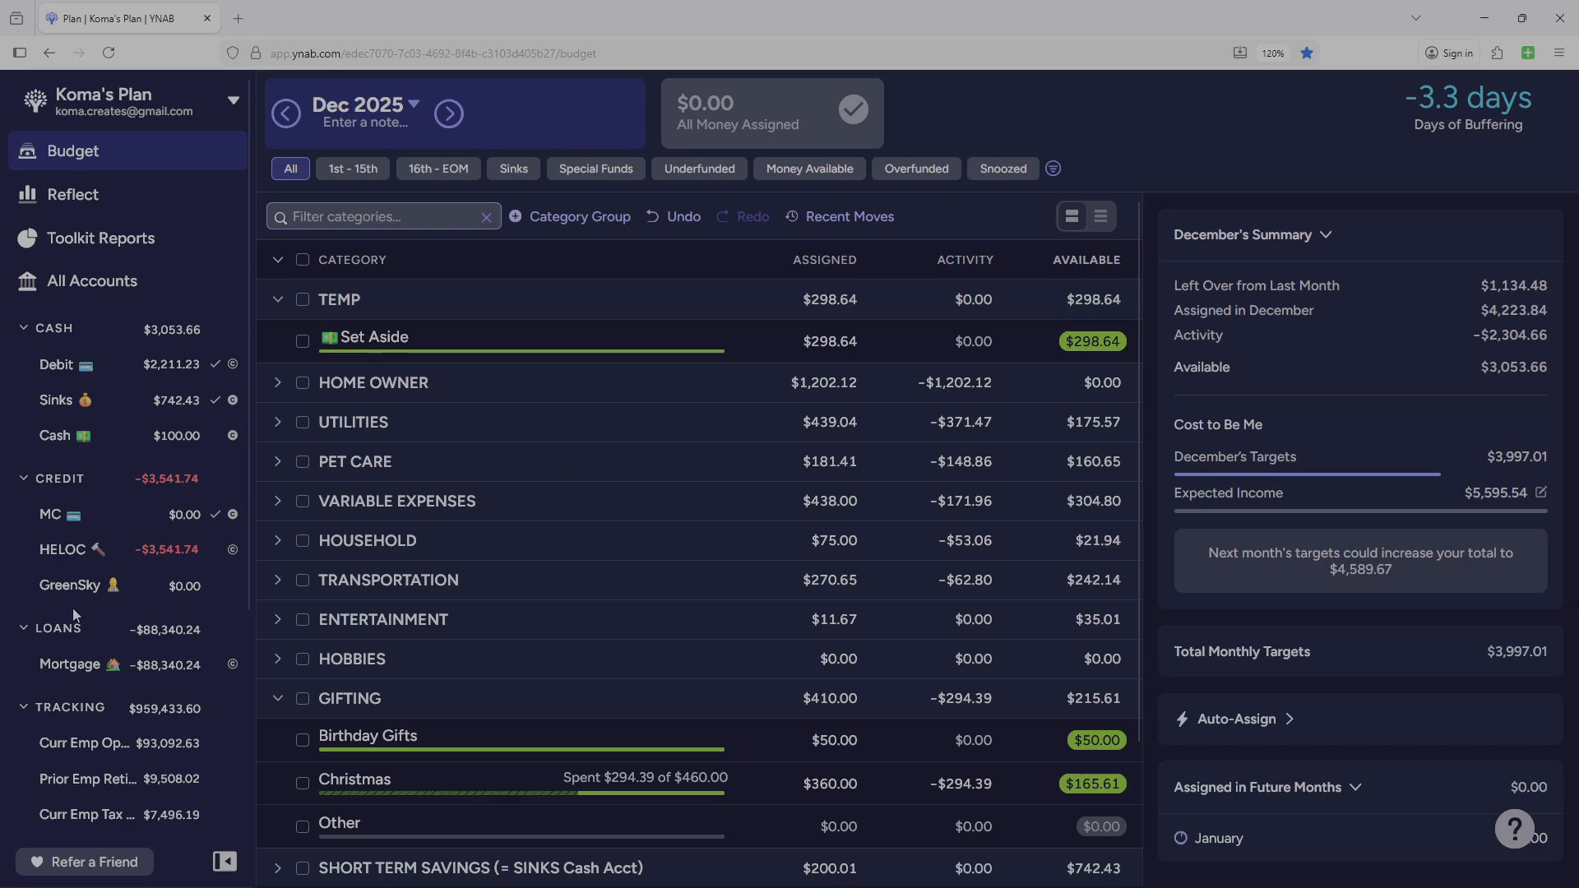
# Filter the Debit account register to this month and review its transactions and their categories.
pyautogui.click(55, 366)
pyautogui.scroll(-1, 800, 543)
pyautogui.scroll(1, 799, 543)
pyautogui.click(1320, 247)
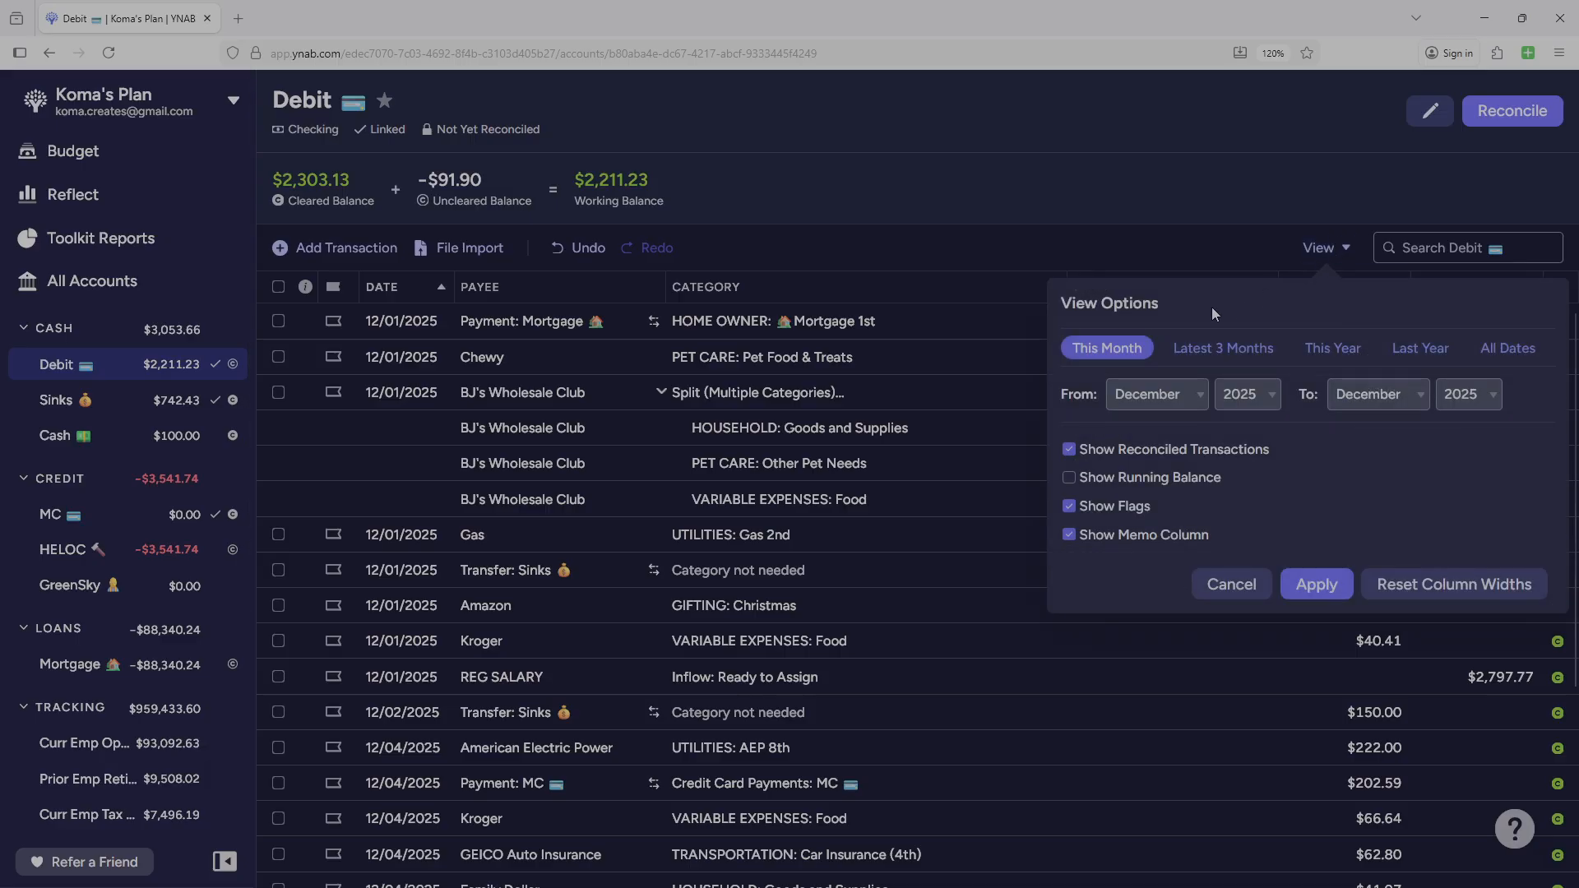
pyautogui.click(1113, 355)
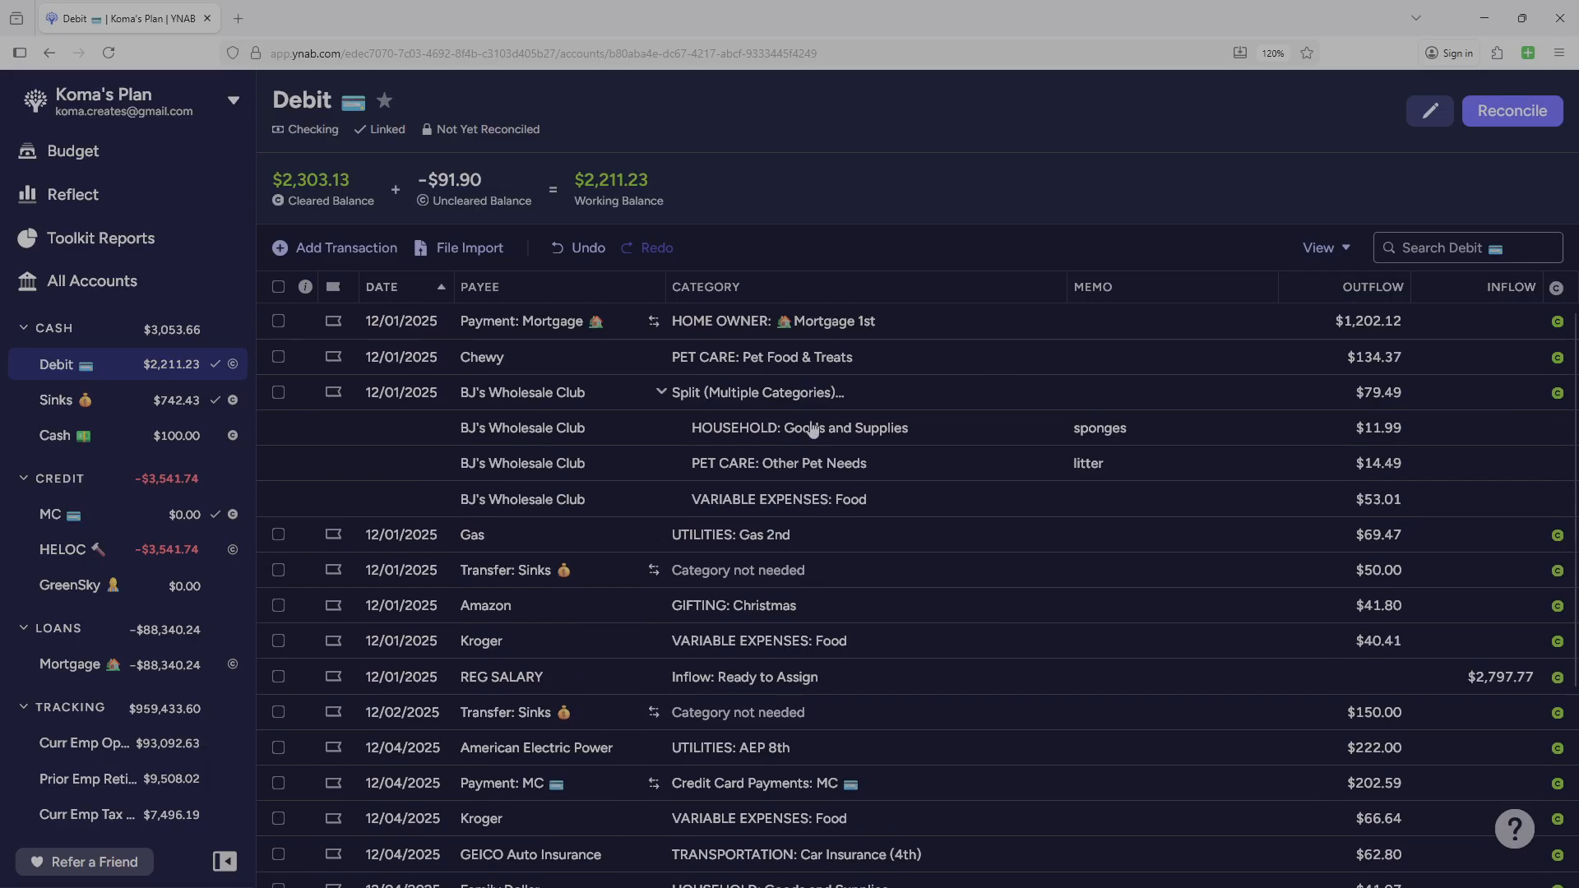
pyautogui.scroll(-3, 812, 429)
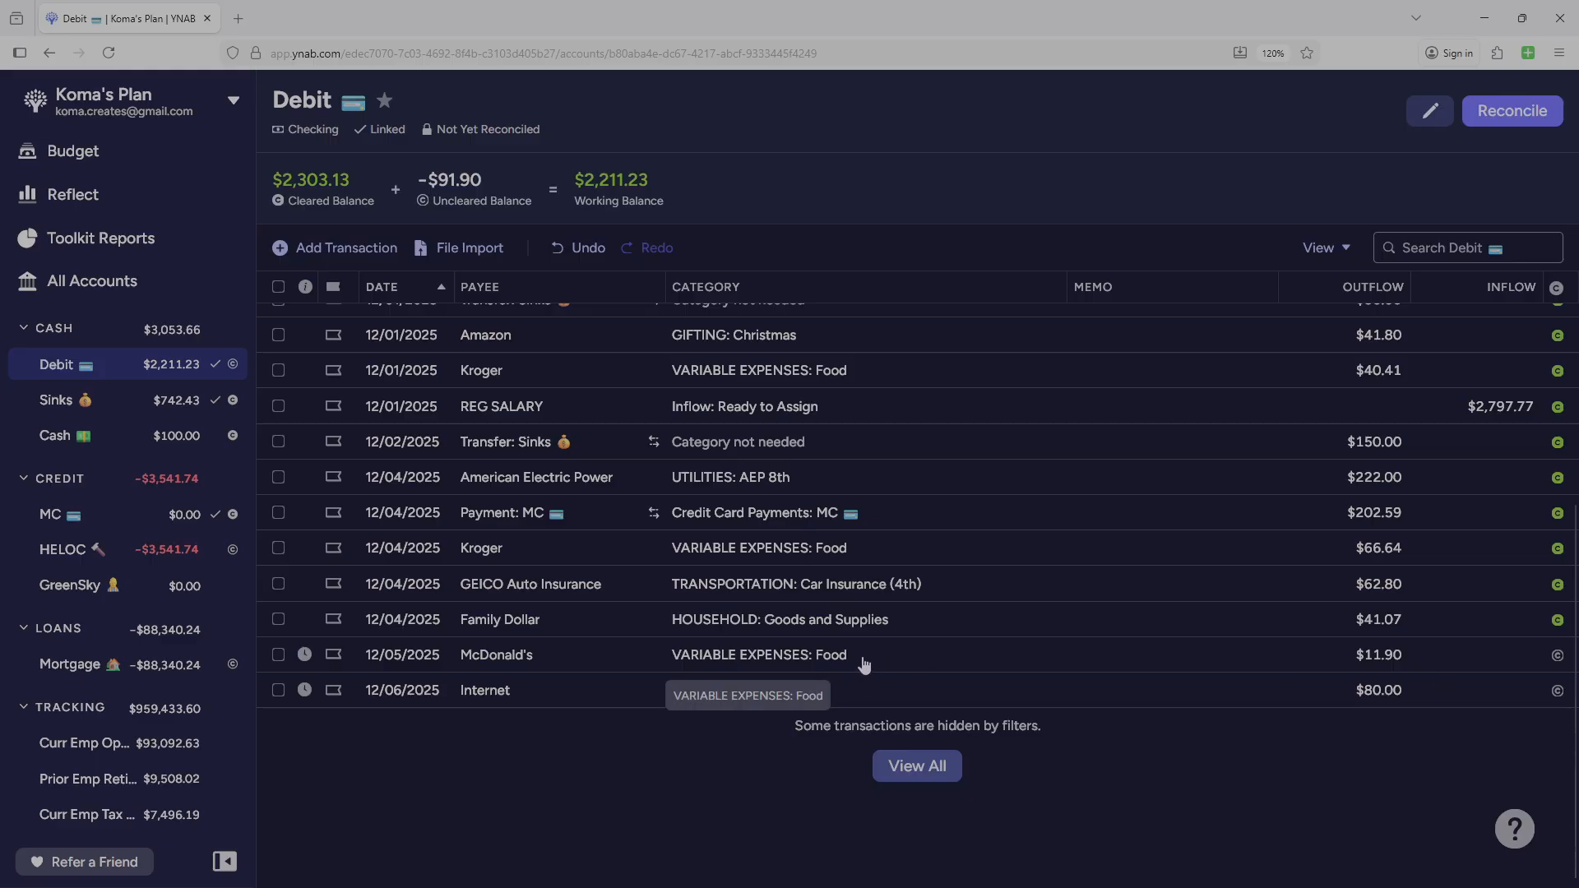
pyautogui.scroll(3, 822, 668)
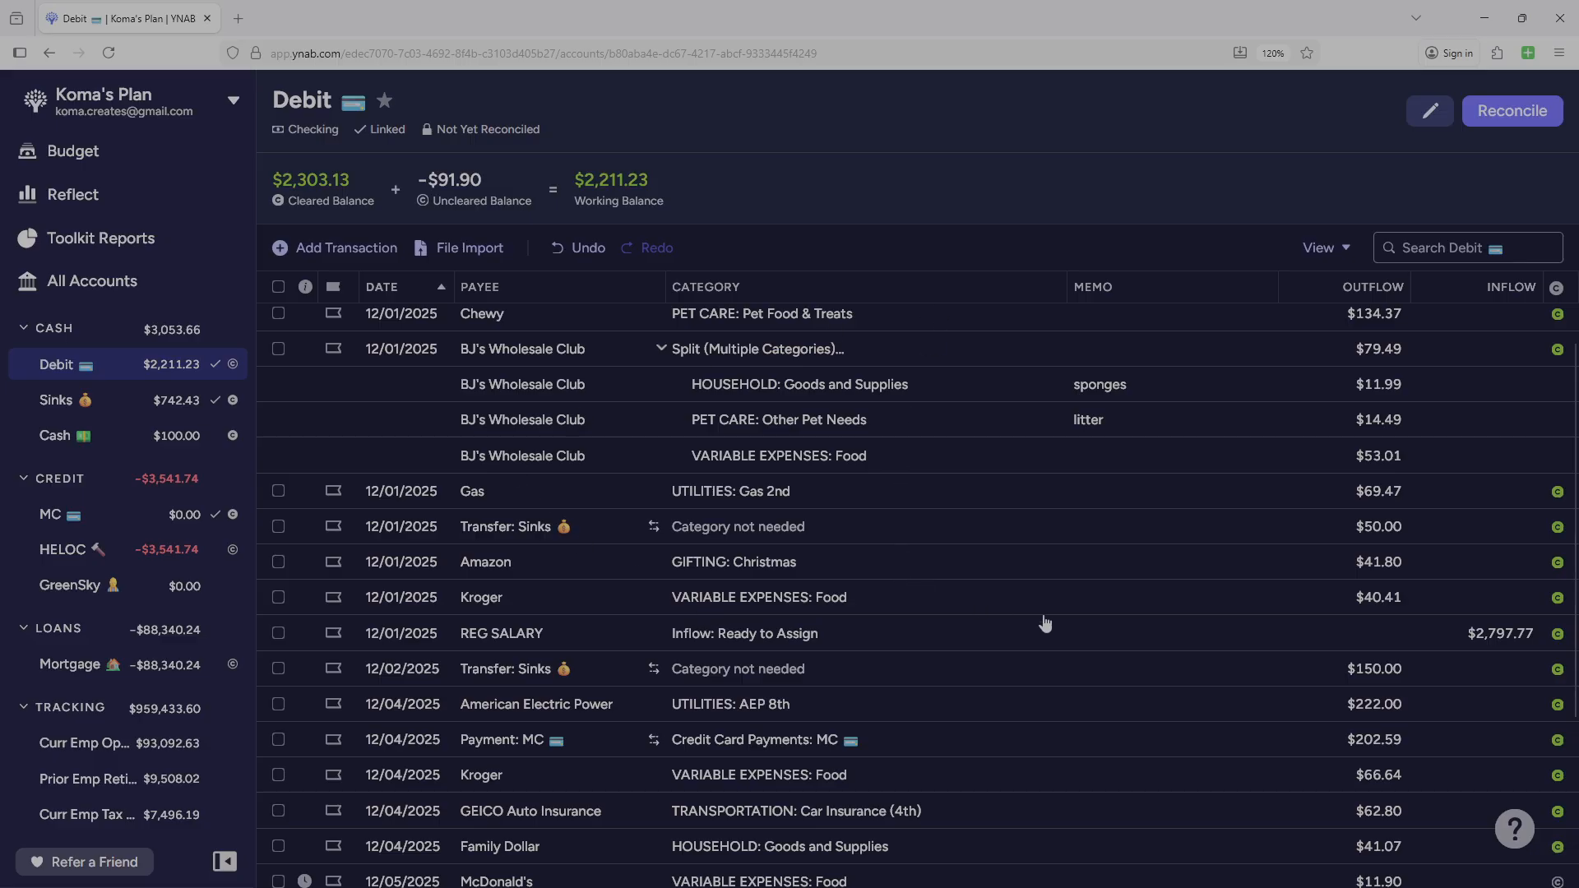
pyautogui.scroll(-2, 1003, 625)
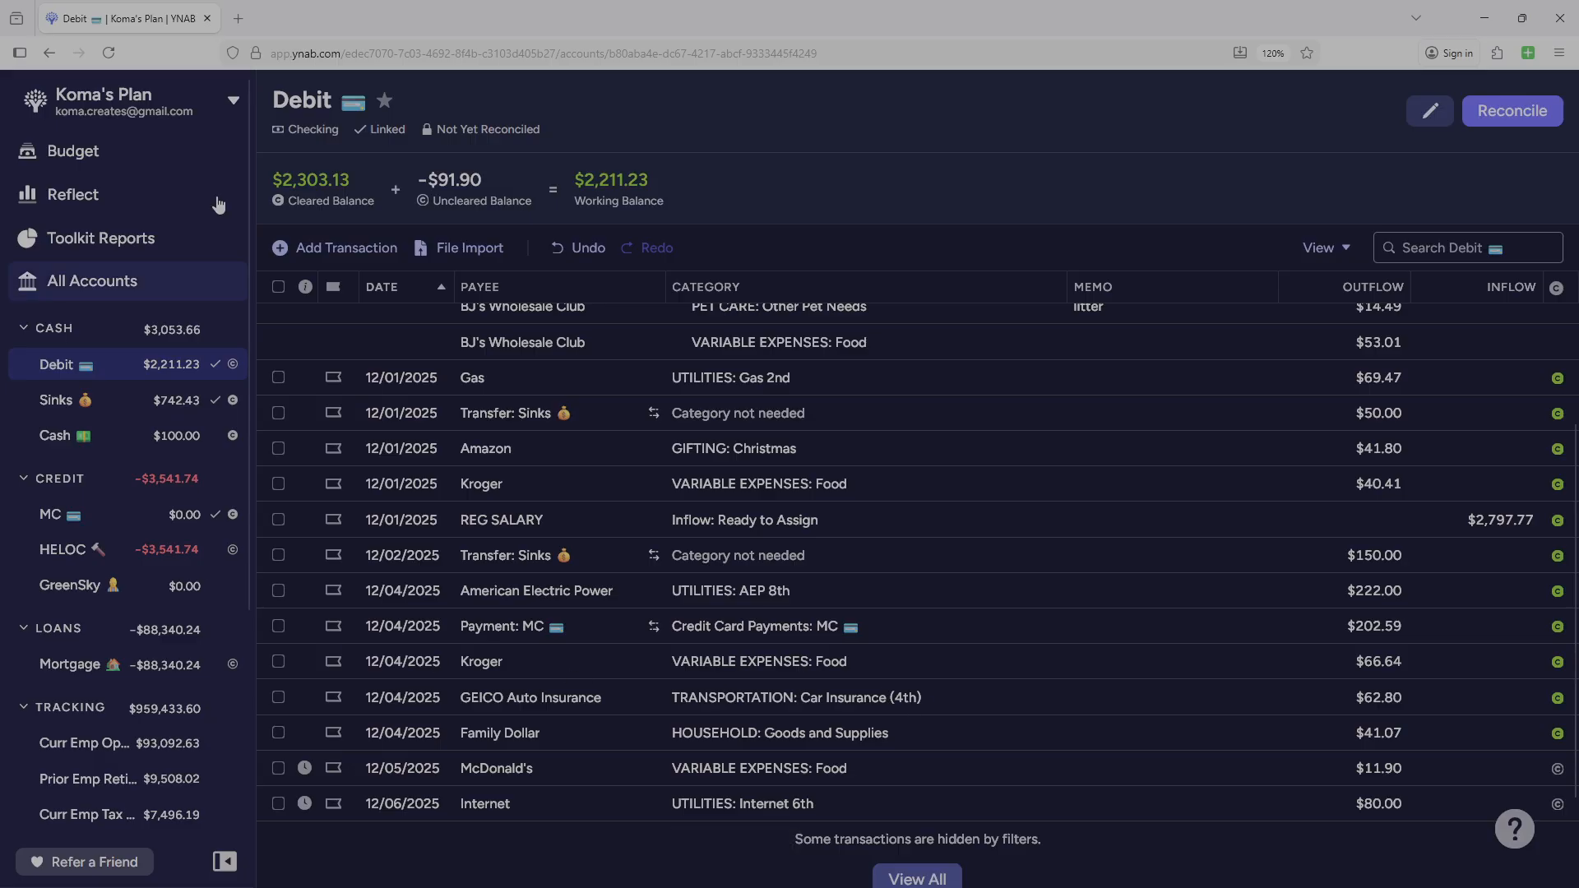
# Return to the December budget and undo the last assignment to the Set Aside category.
pyautogui.click(75, 156)
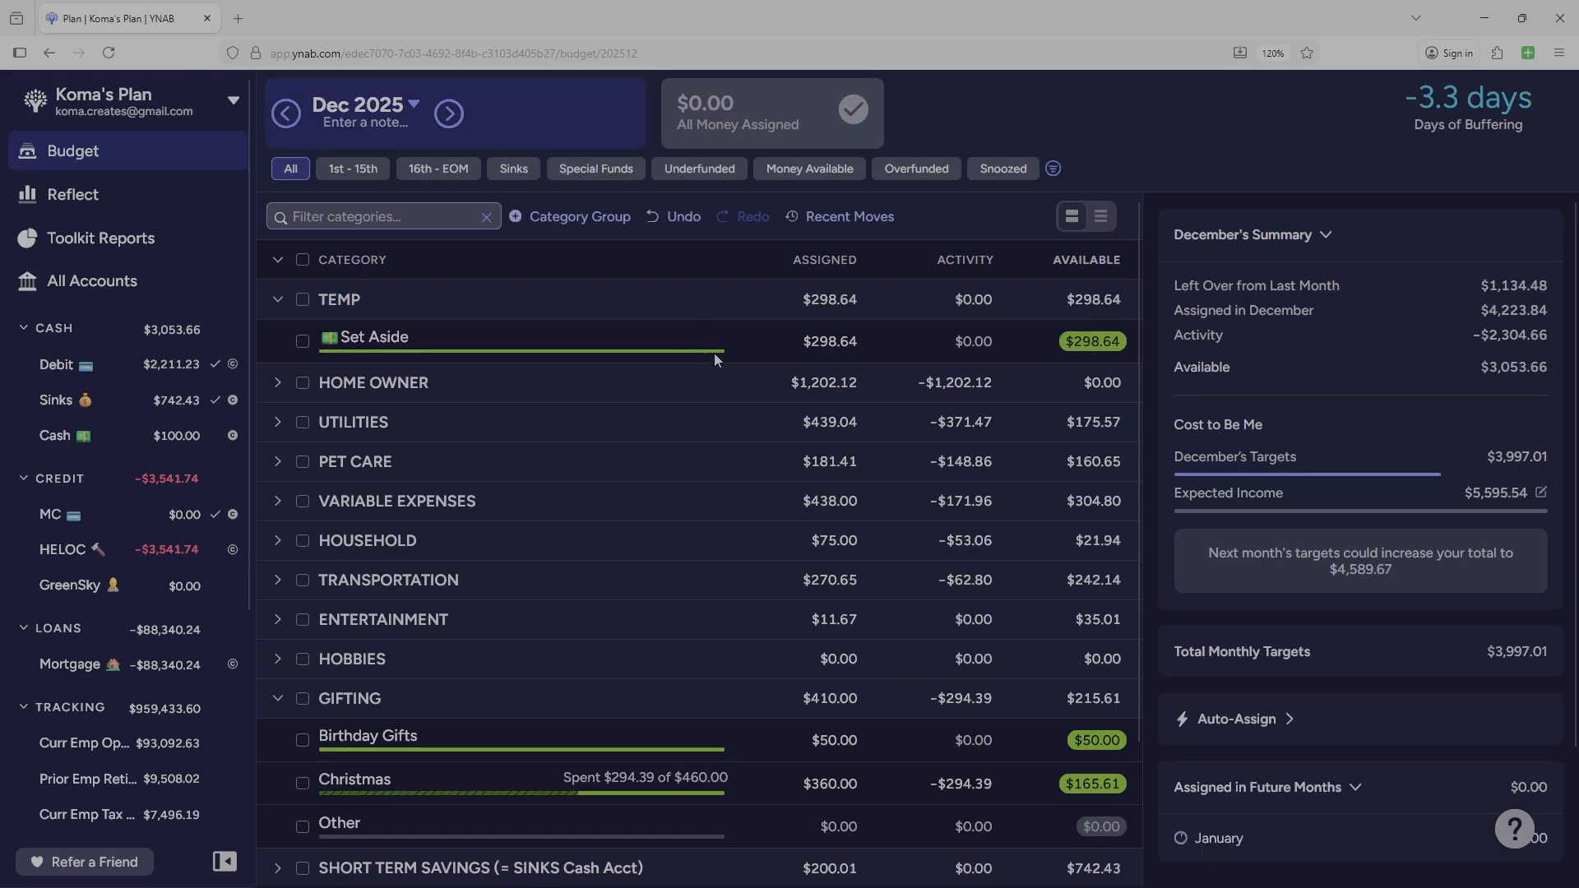
pyautogui.click(832, 341)
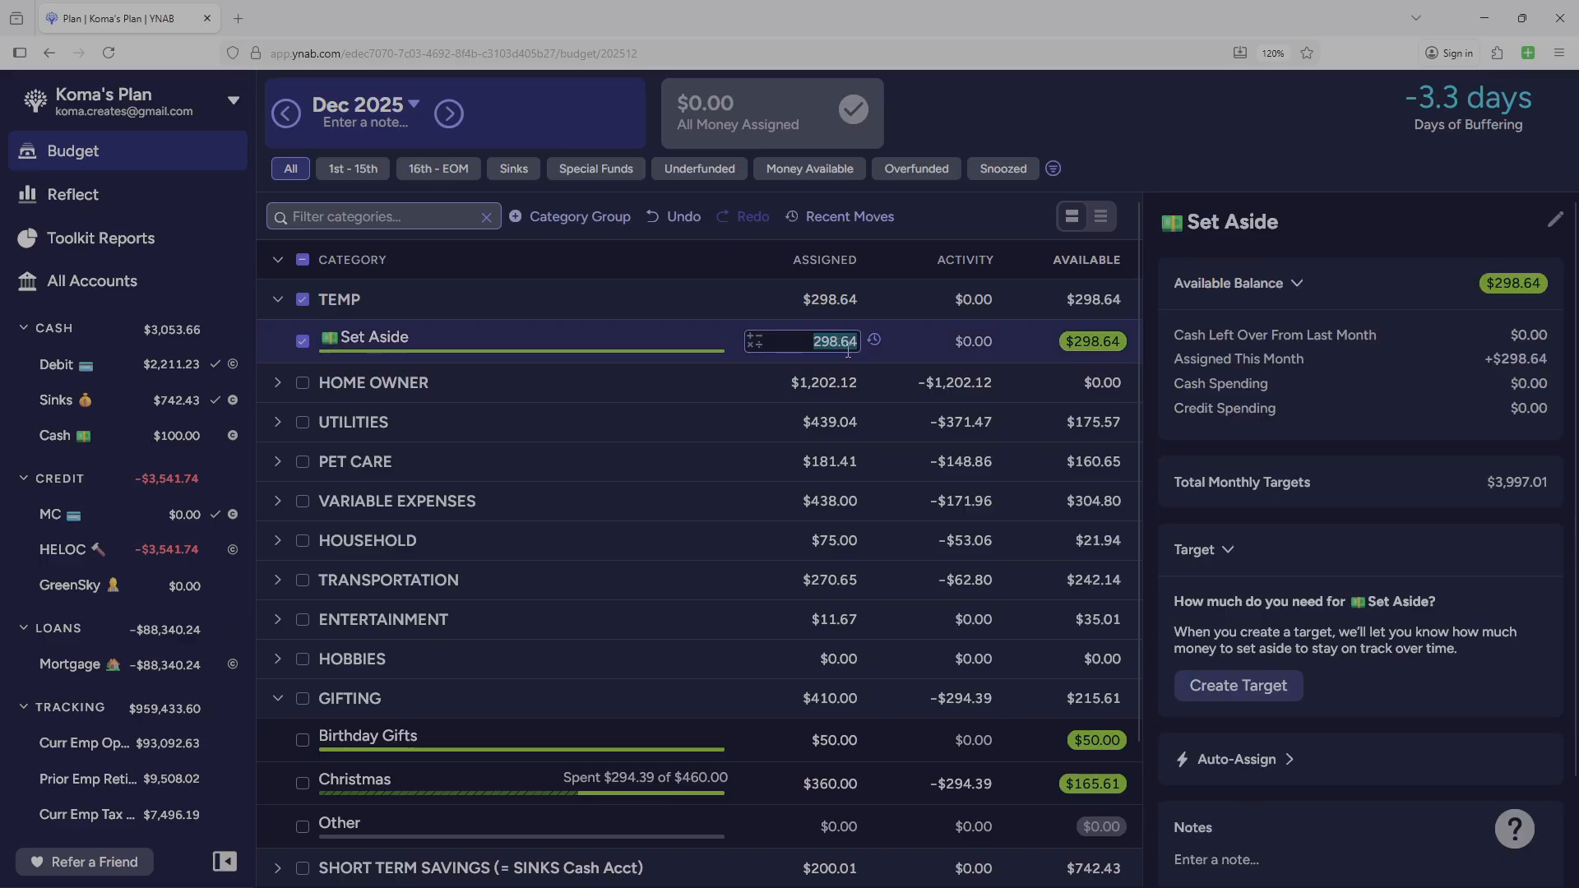
pyautogui.click(671, 214)
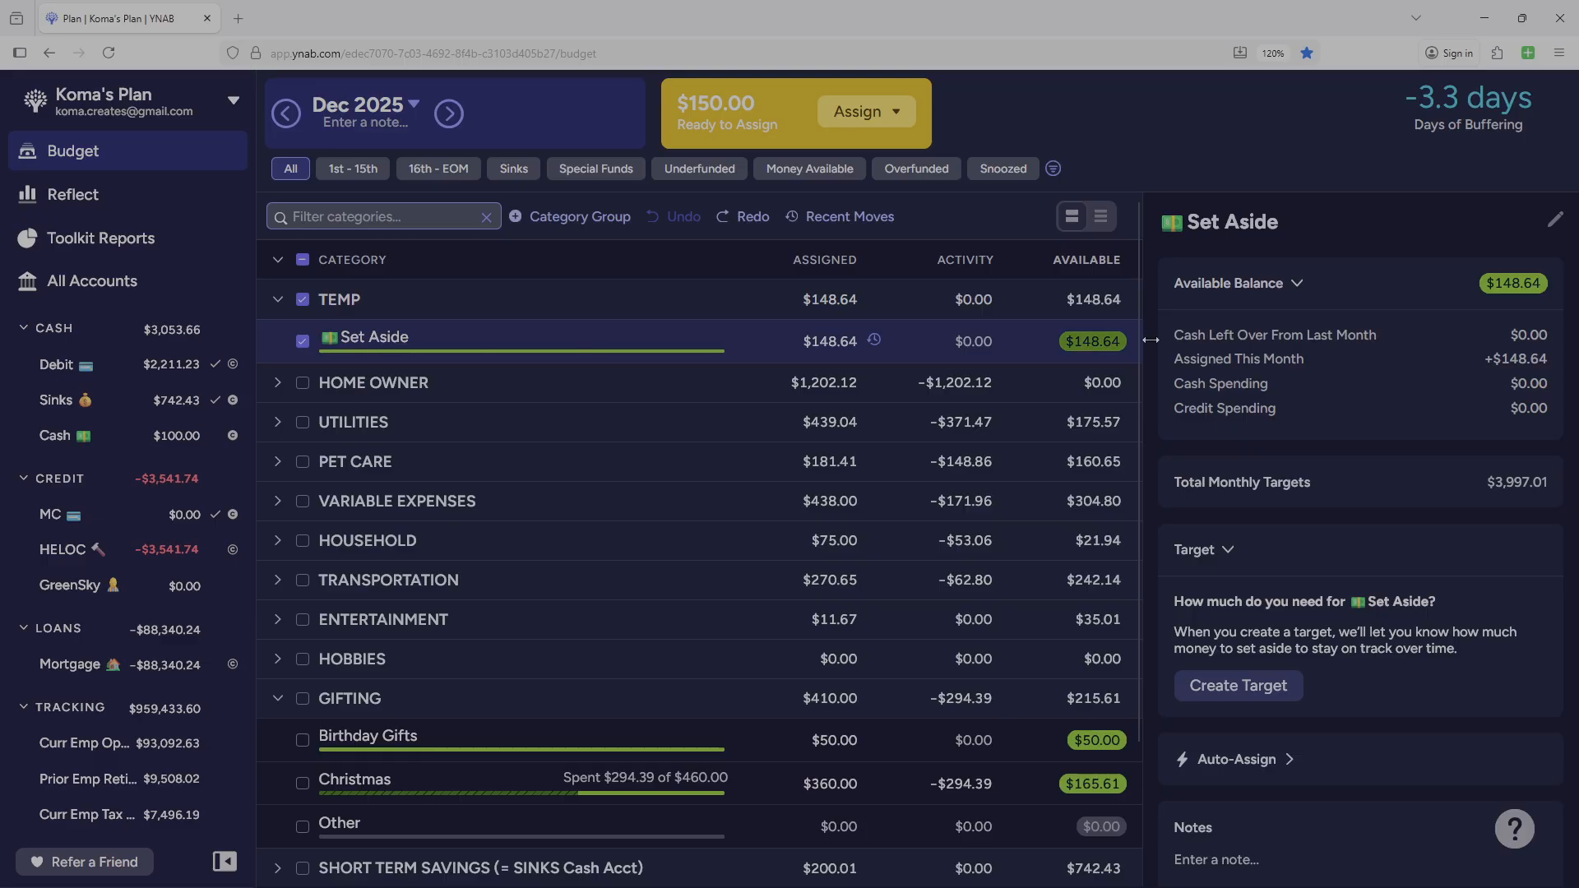
# Manually assign 100 of the money ready to assign to the Set Aside category under TEMP.
pyautogui.click(898, 111)
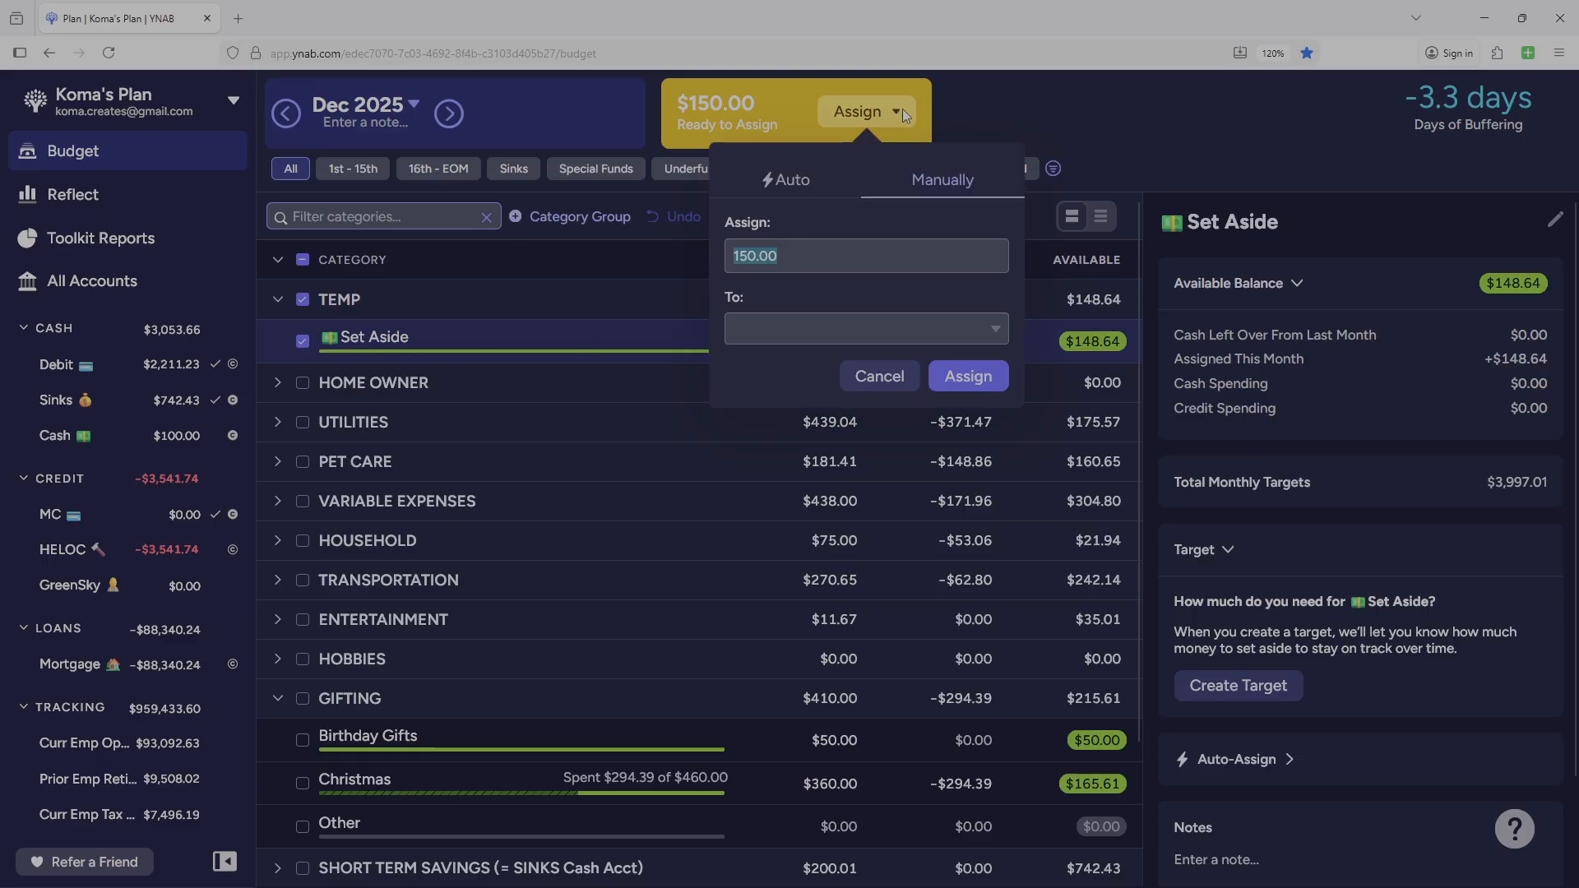
pyautogui.write('100')
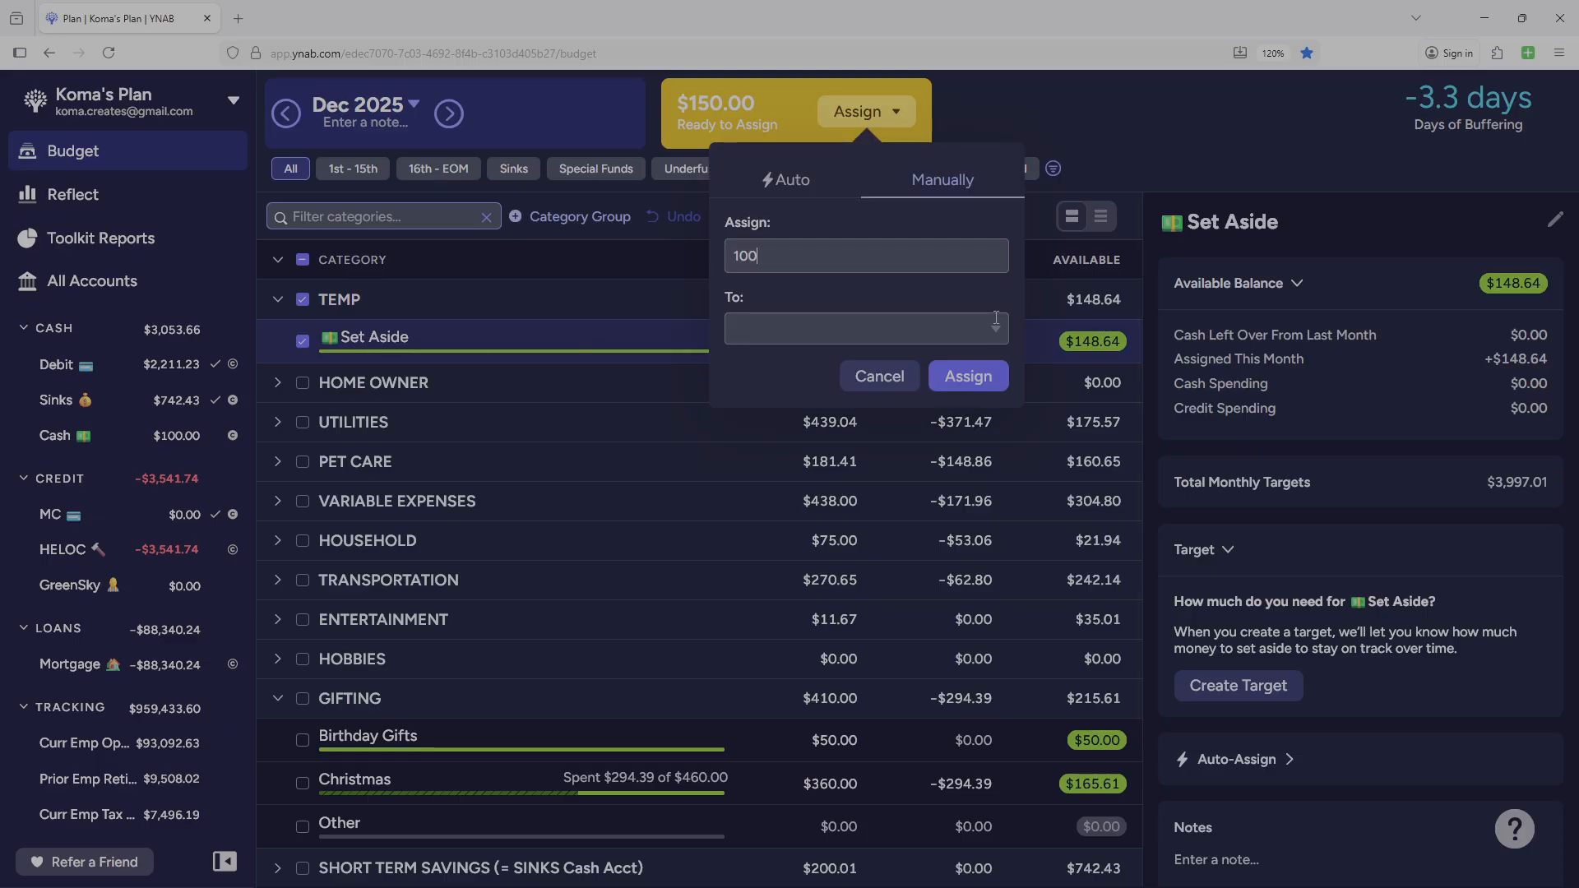
pyautogui.click(996, 327)
pyautogui.click(831, 423)
pyautogui.click(968, 376)
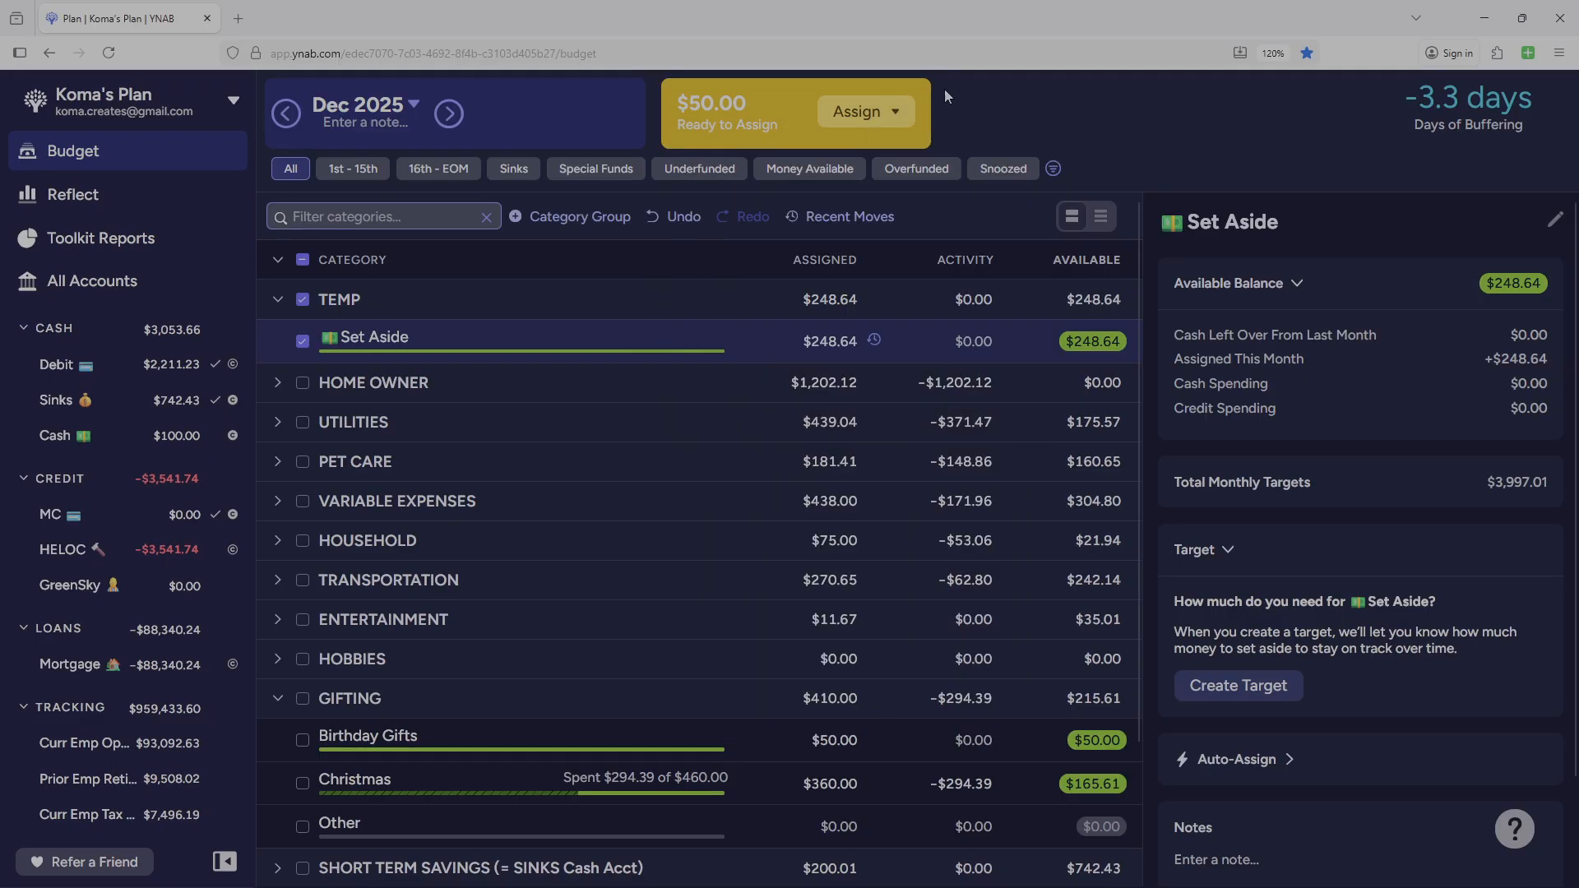
# Assign the remaining 50.00 to the Christmas category in the GIFTING group.
pyautogui.click(879, 119)
pyautogui.click(976, 327)
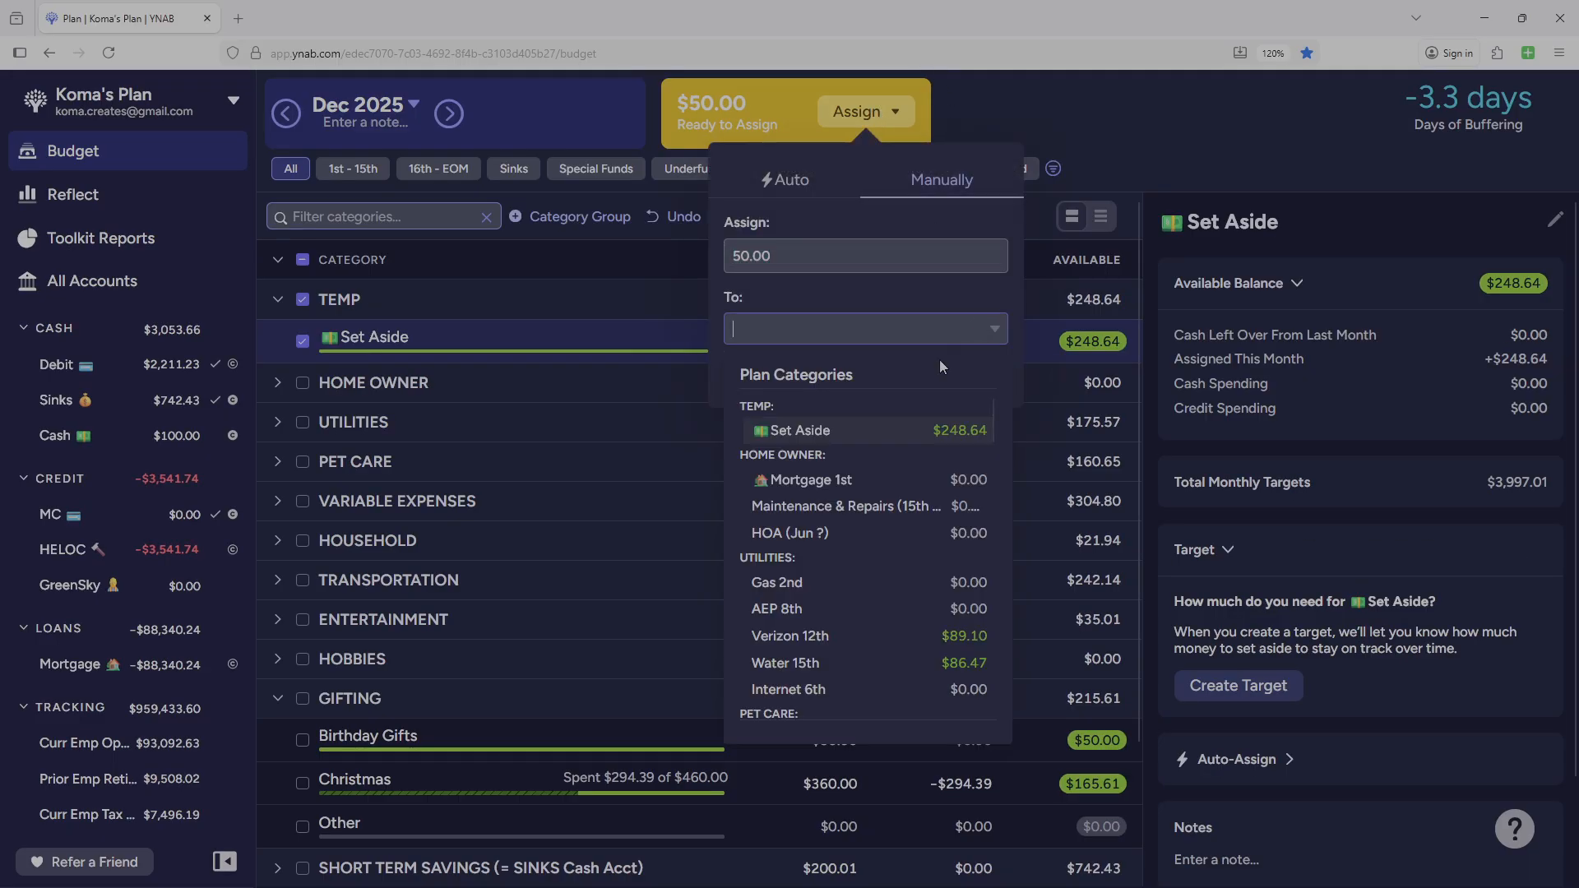
pyautogui.scroll(-5, 861, 537)
pyautogui.scroll(-2, 860, 537)
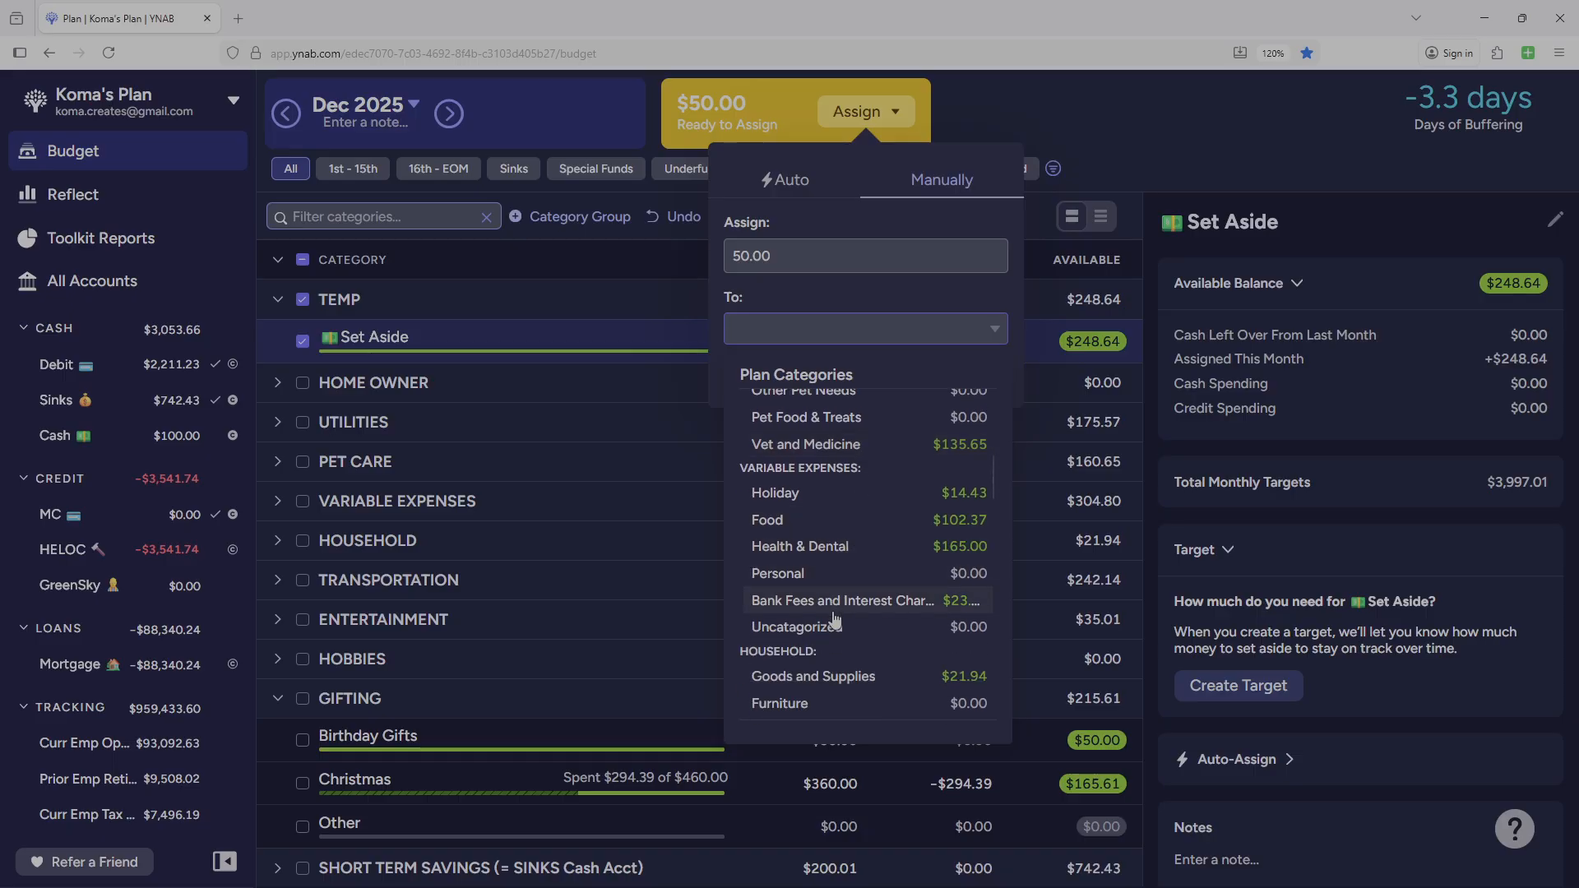
pyautogui.scroll(-5, 843, 589)
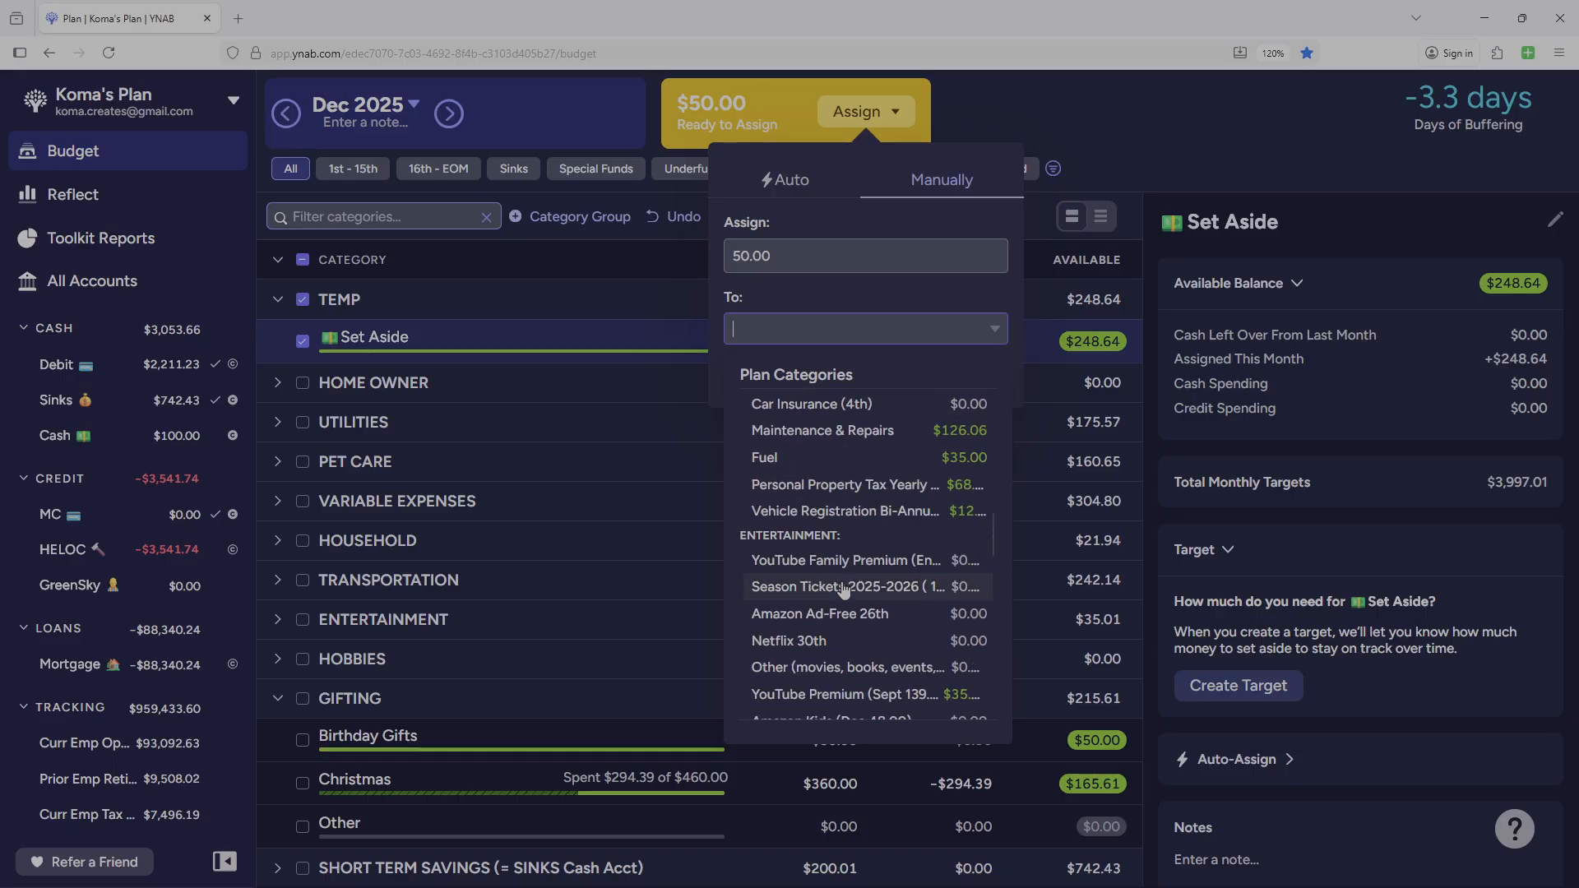
pyautogui.scroll(2, 843, 589)
pyautogui.scroll(-2, 843, 589)
pyautogui.scroll(4, 842, 589)
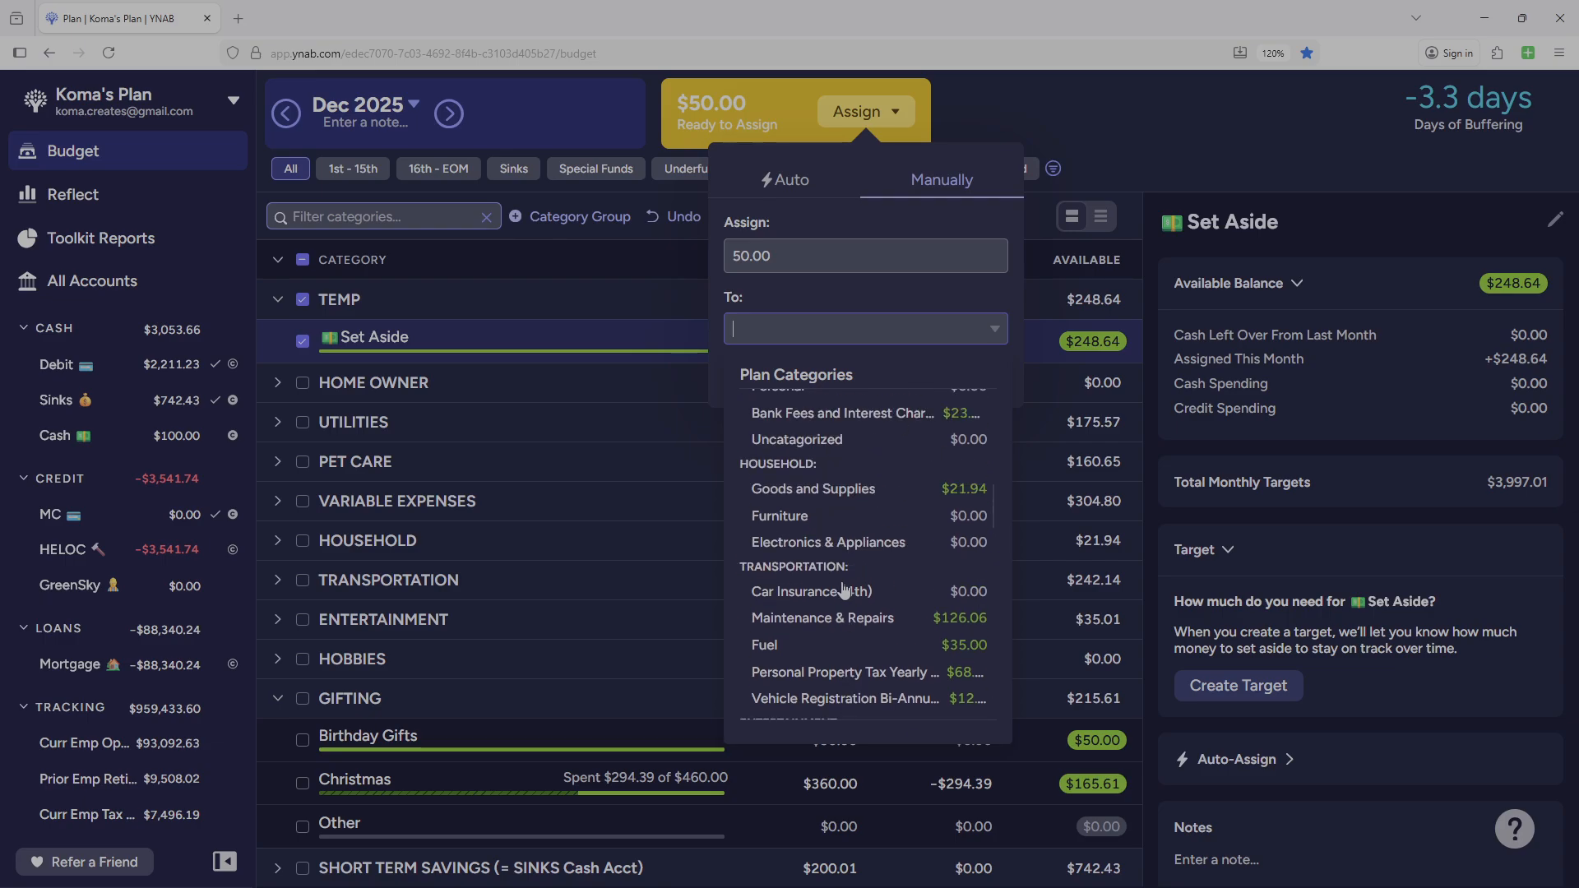
pyautogui.moveTo(990, 516); pyautogui.dragTo(1004, 603)
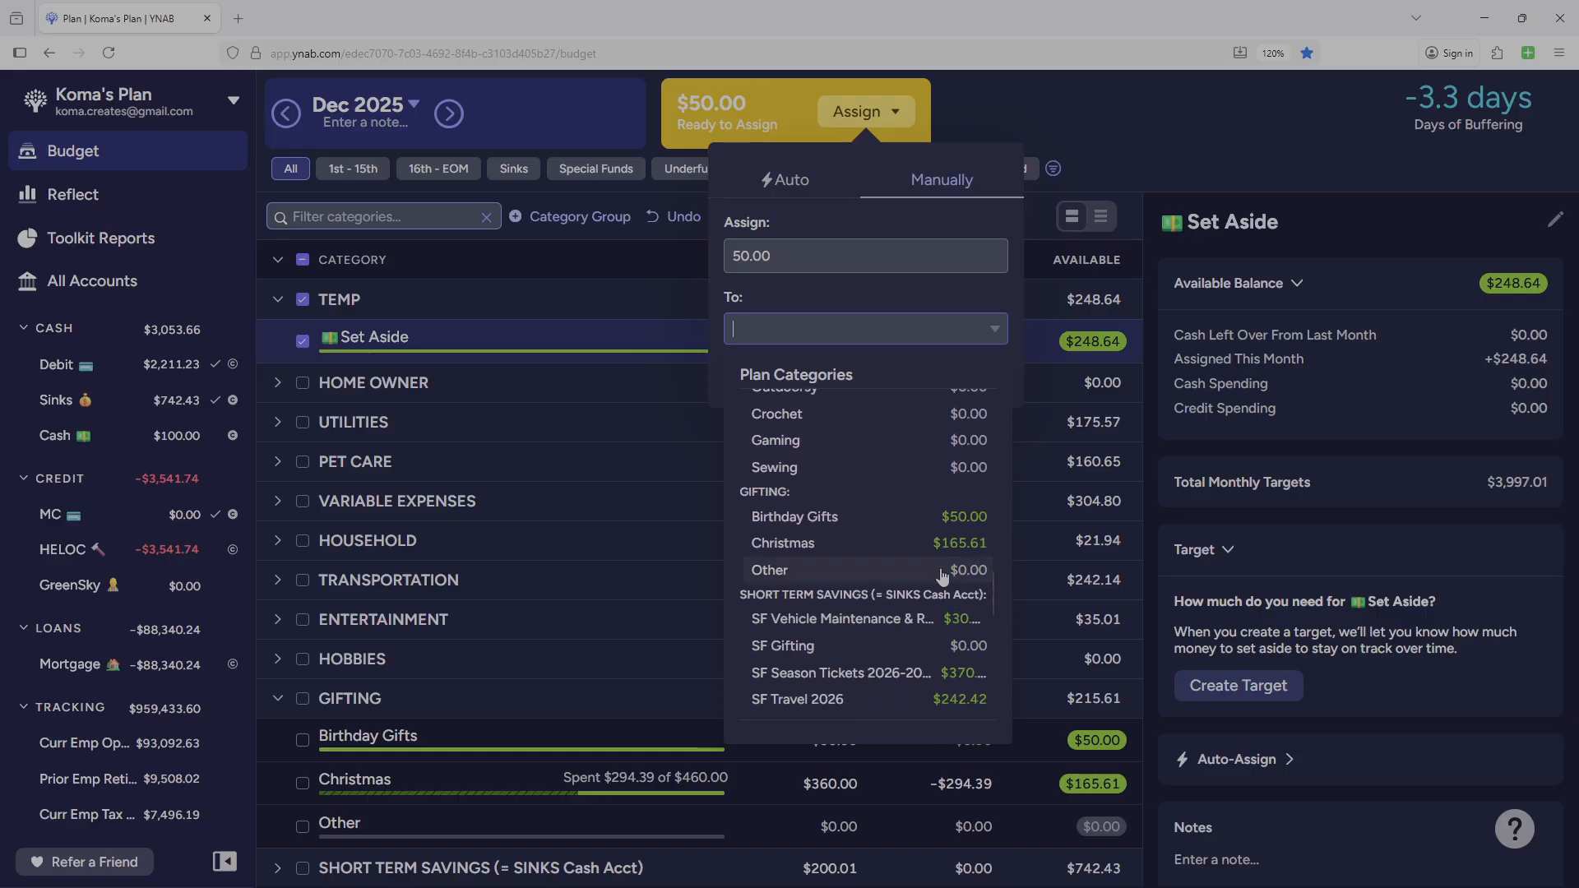
pyautogui.click(789, 544)
pyautogui.click(972, 379)
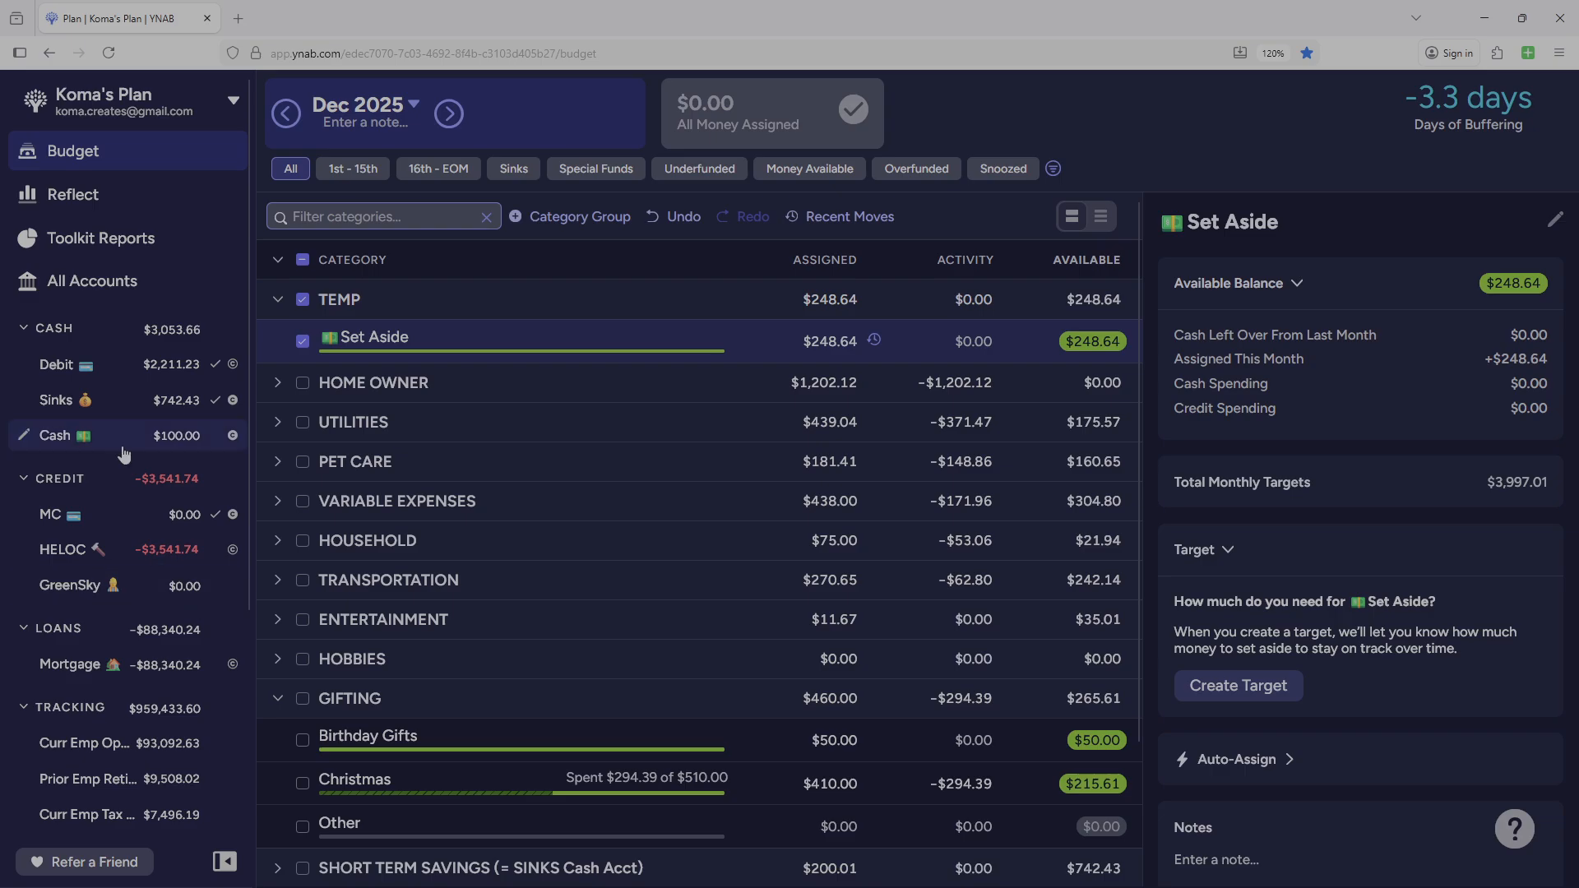
# Review the transactions in the Cash and Sinks accounts and return to the budget.
pyautogui.click(148, 442)
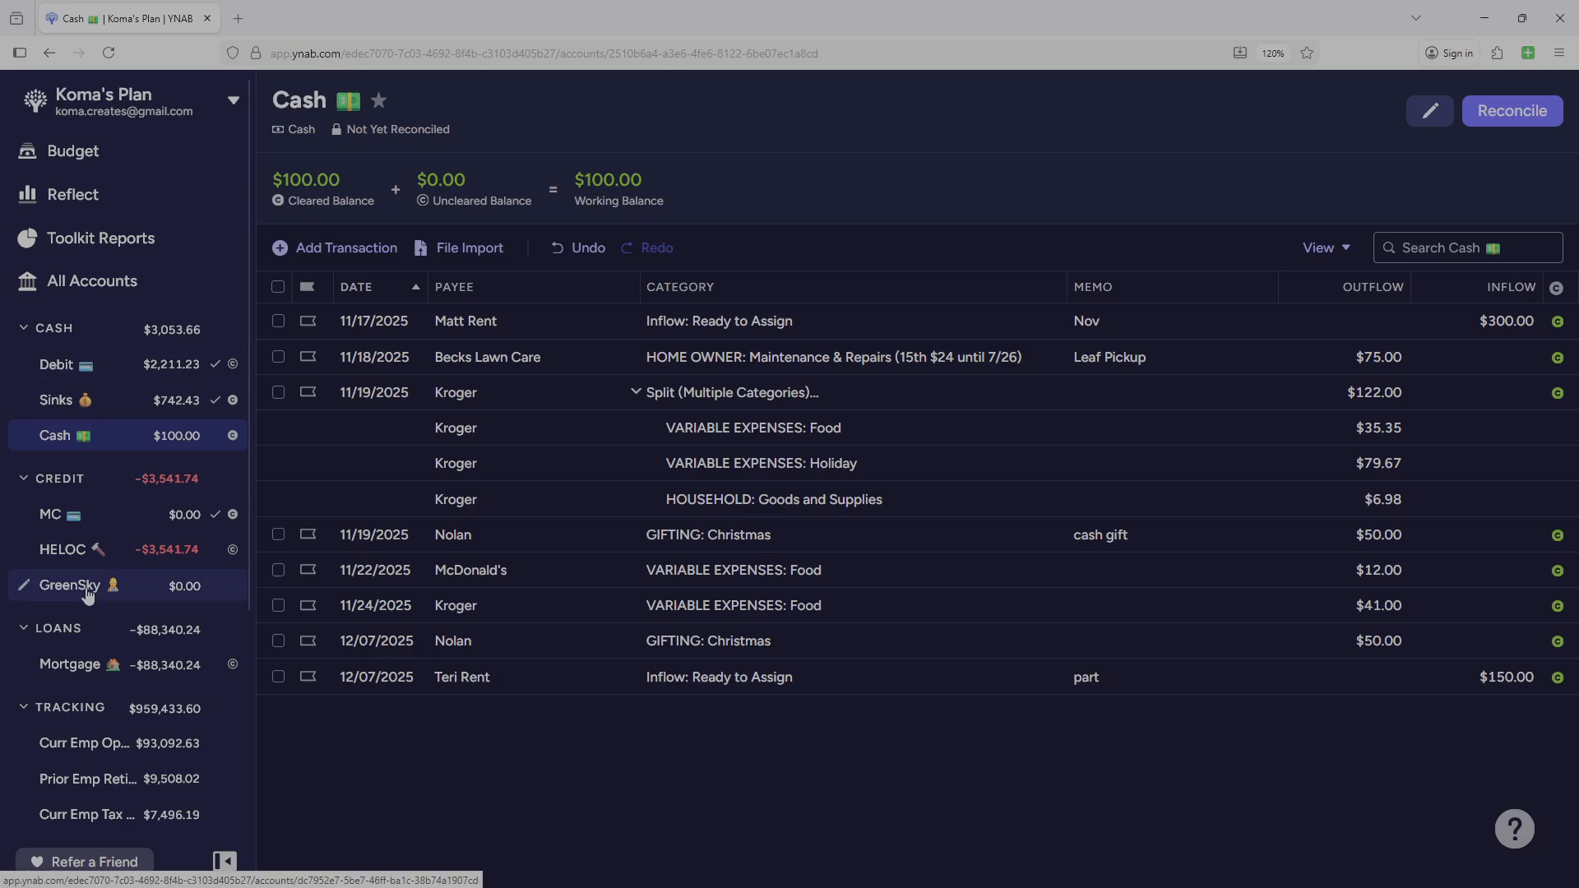
pyautogui.click(182, 400)
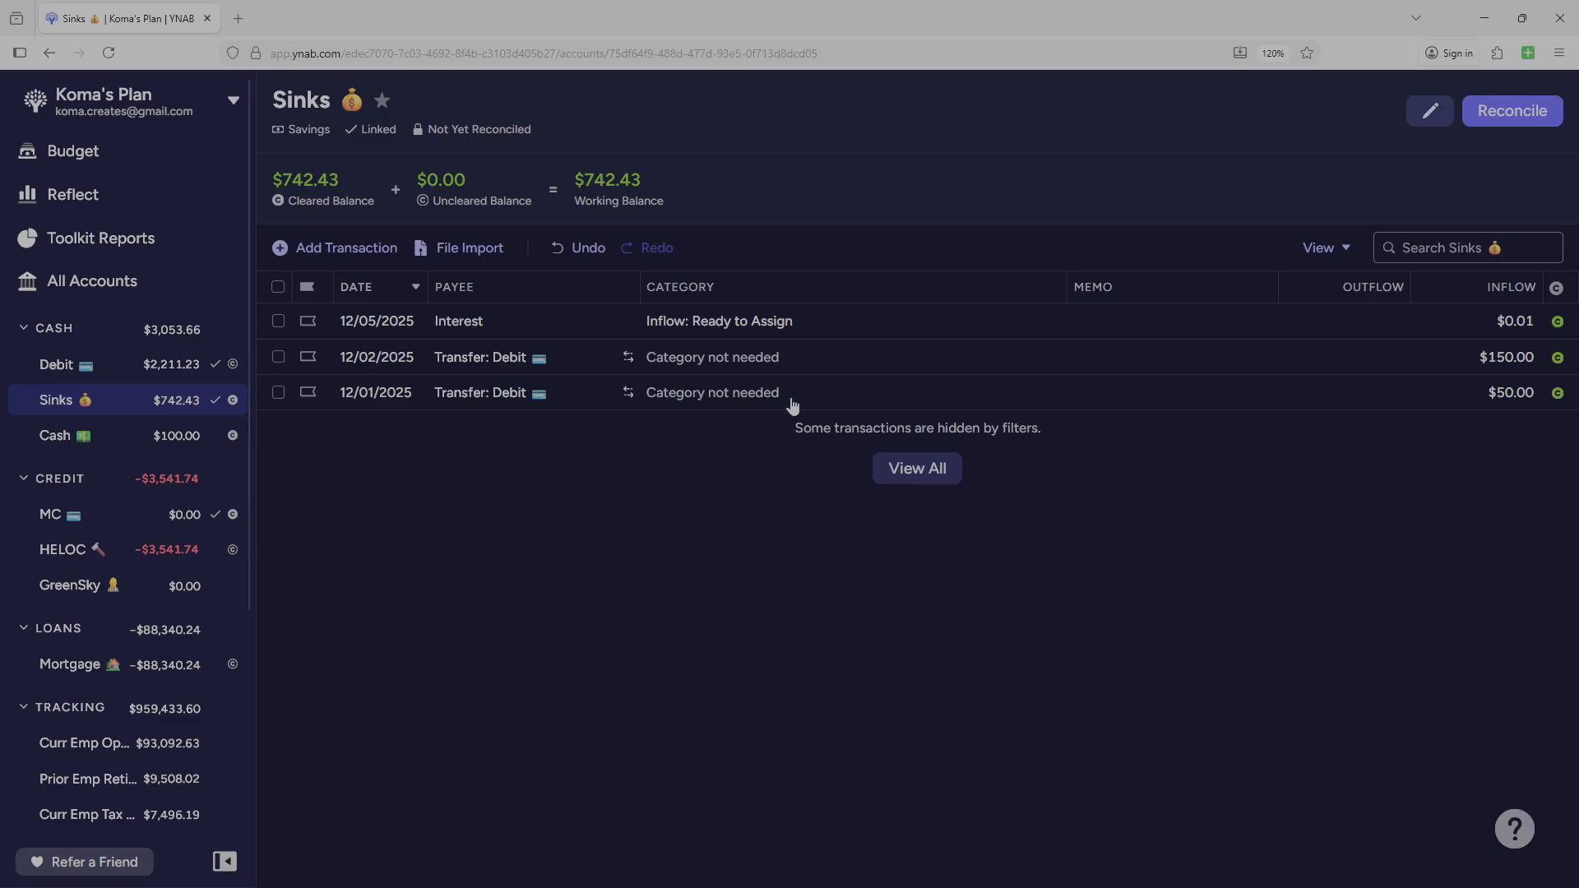
pyautogui.click(205, 152)
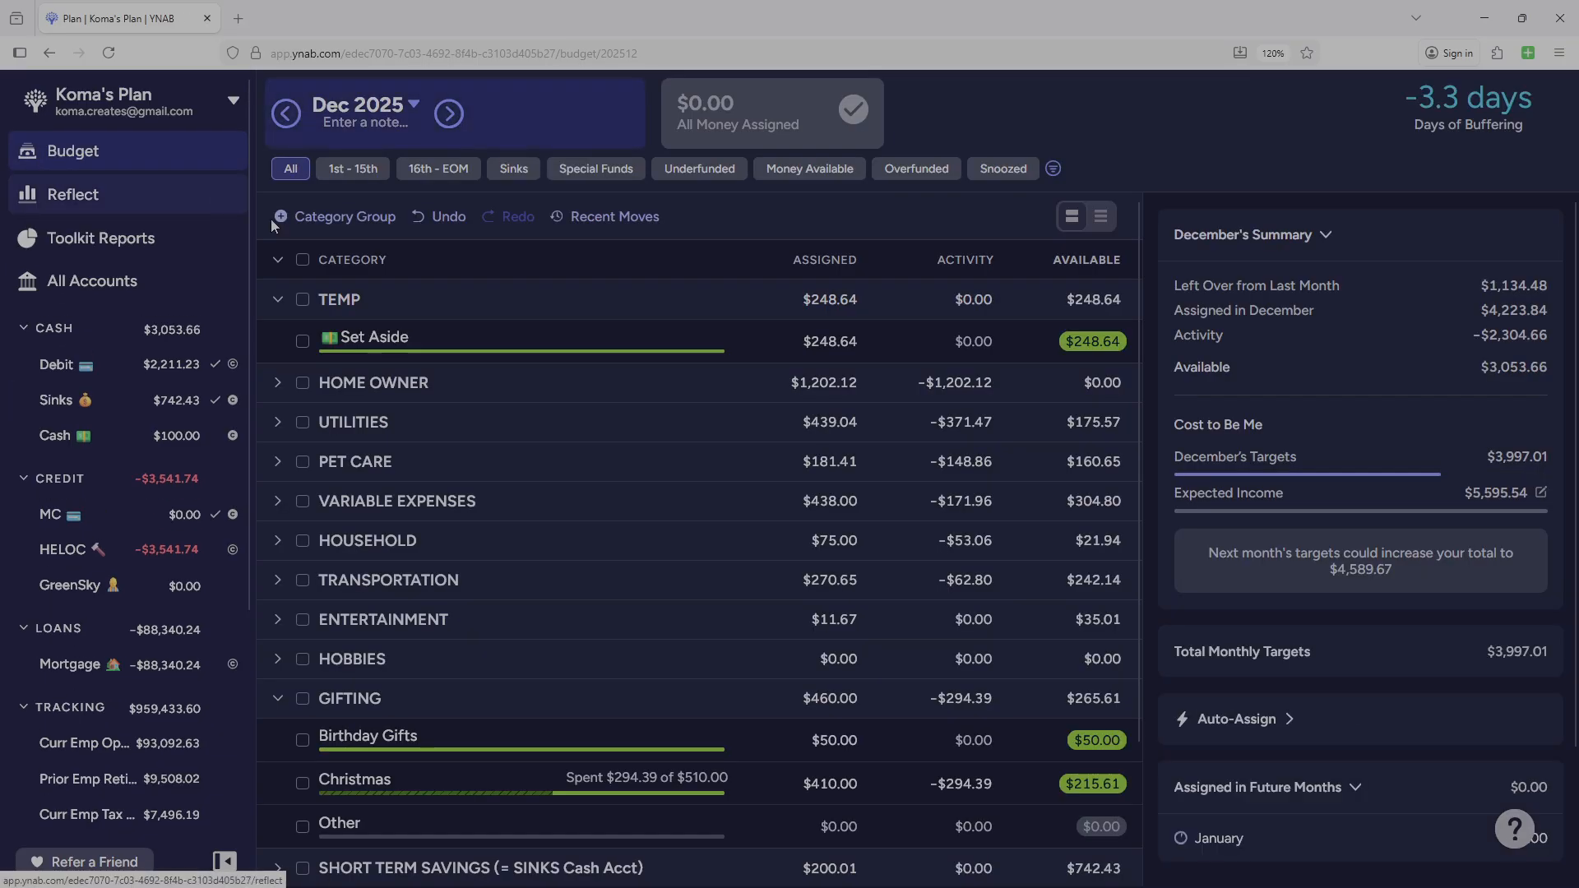
# Collapse all category groups and examine the sinking fund balances inside the SHORT TERM SAVINGS group.
pyautogui.click(278, 262)
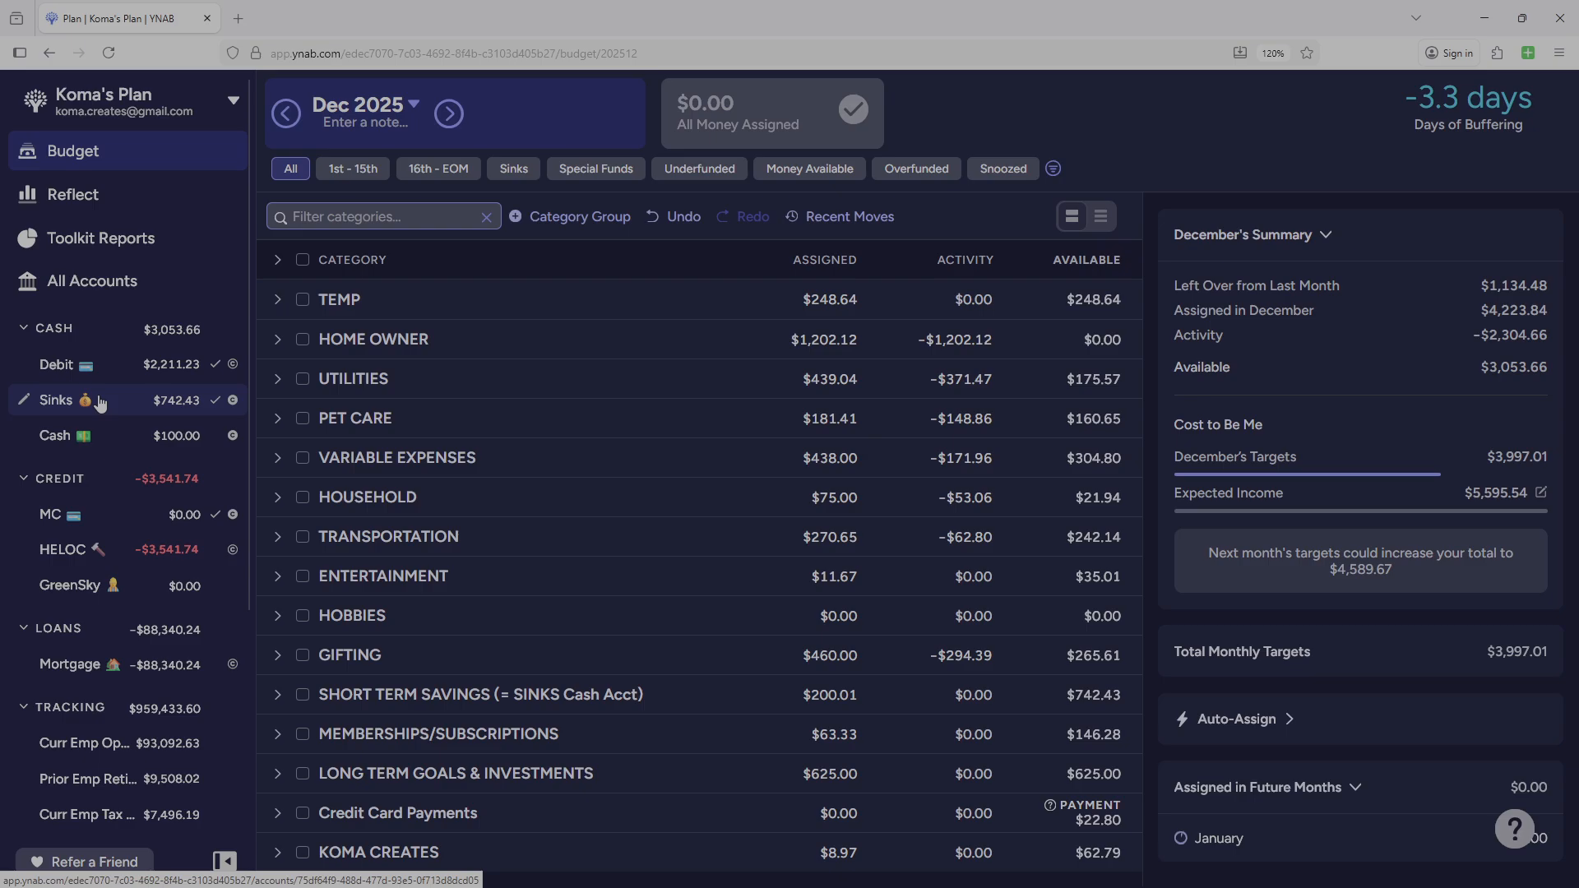
pyautogui.click(278, 695)
pyautogui.scroll(-2, 438, 595)
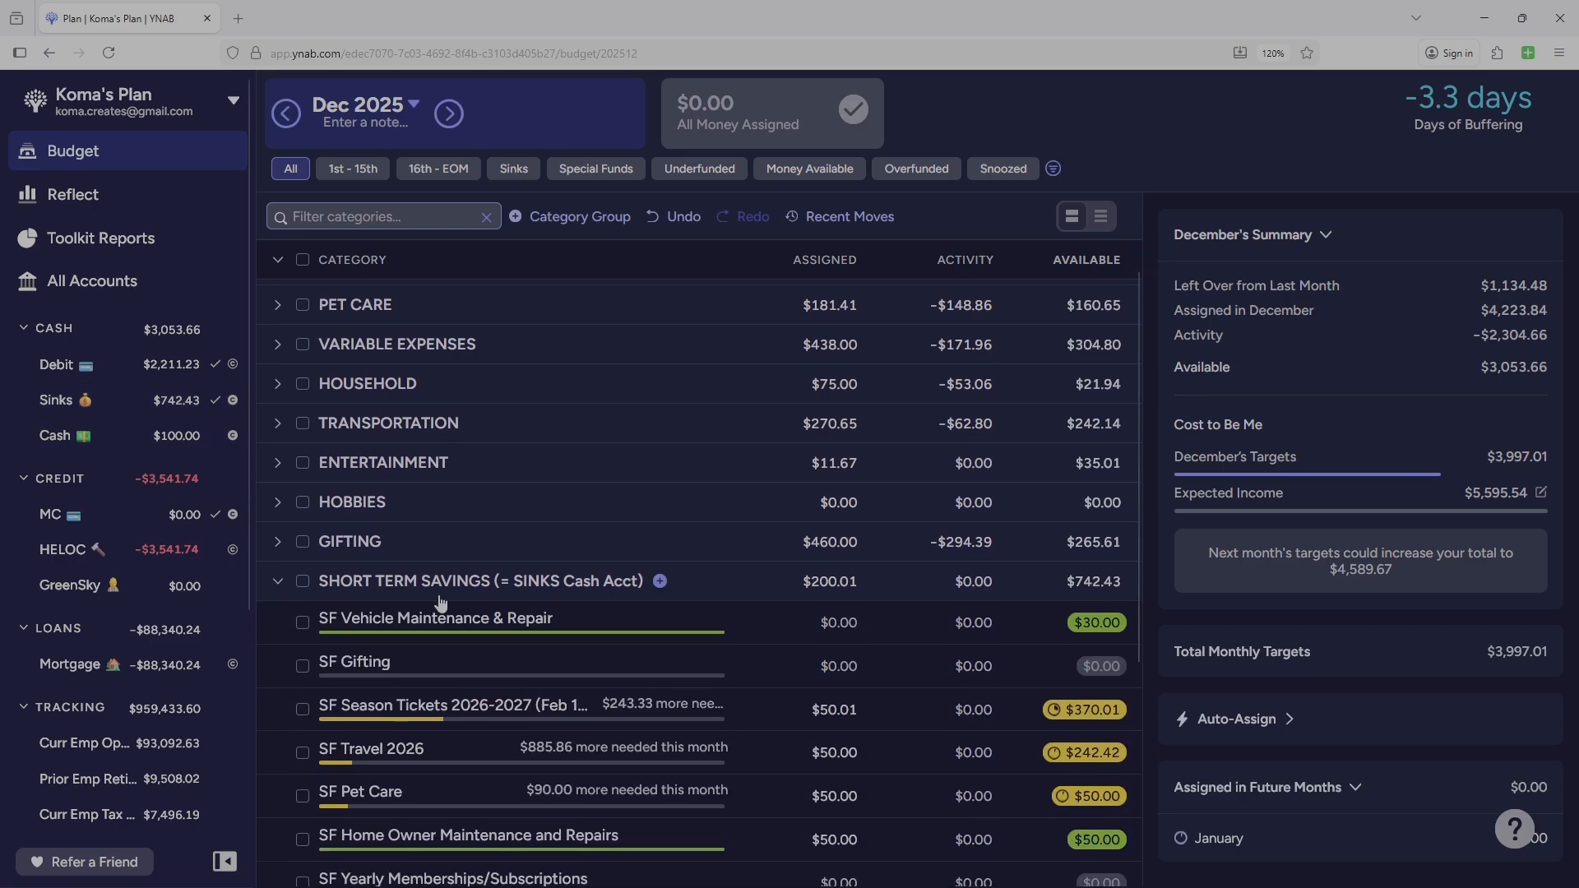
pyautogui.scroll(-4, 444, 596)
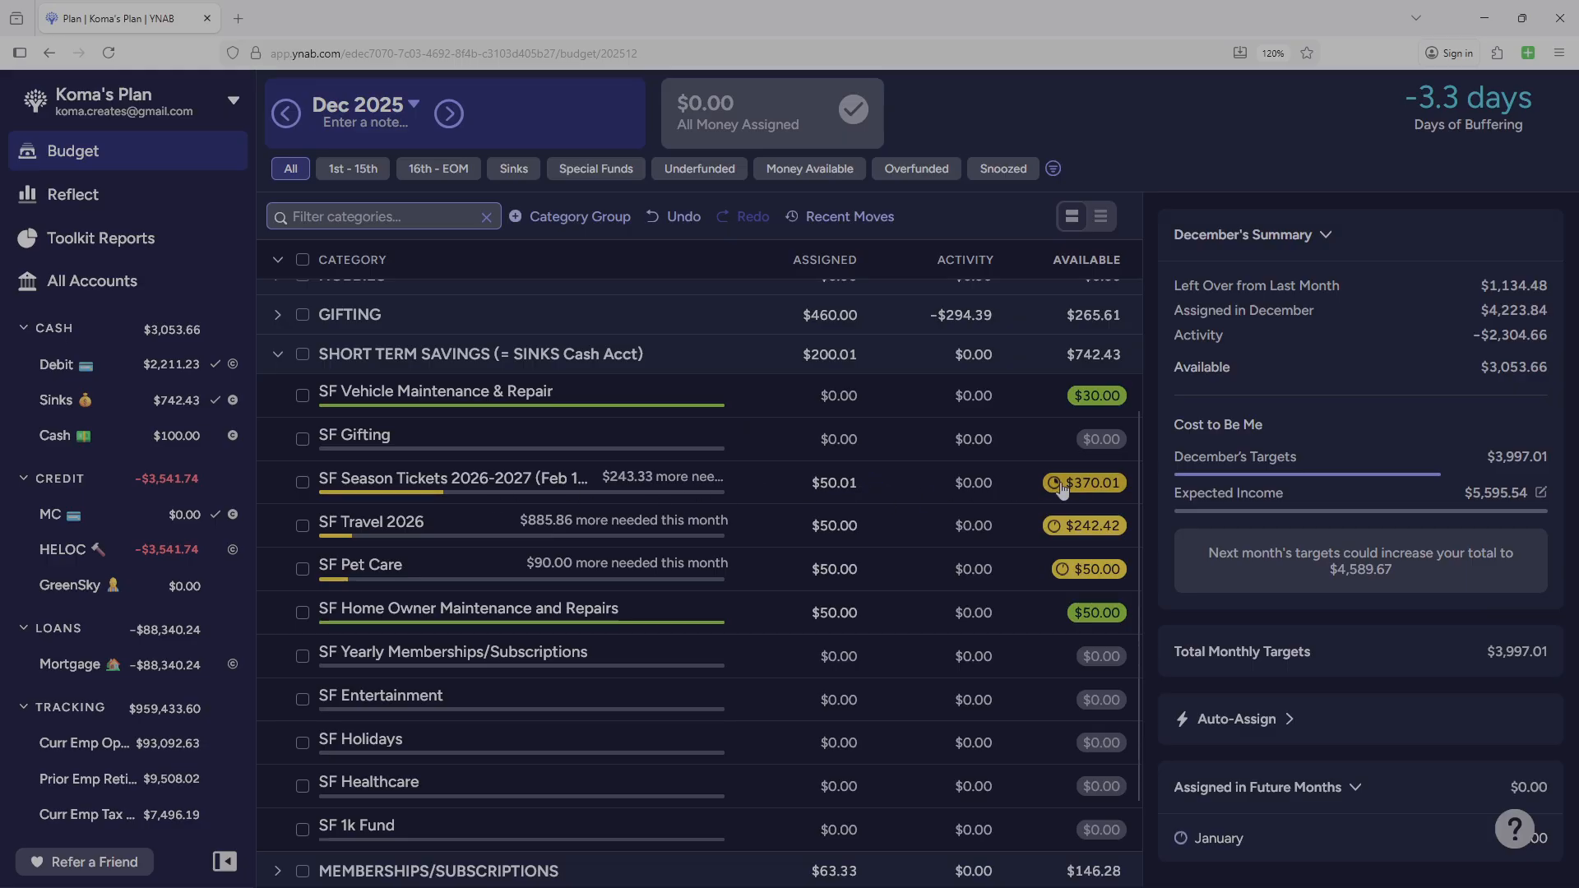
pyautogui.click(818, 524)
pyautogui.click(863, 481)
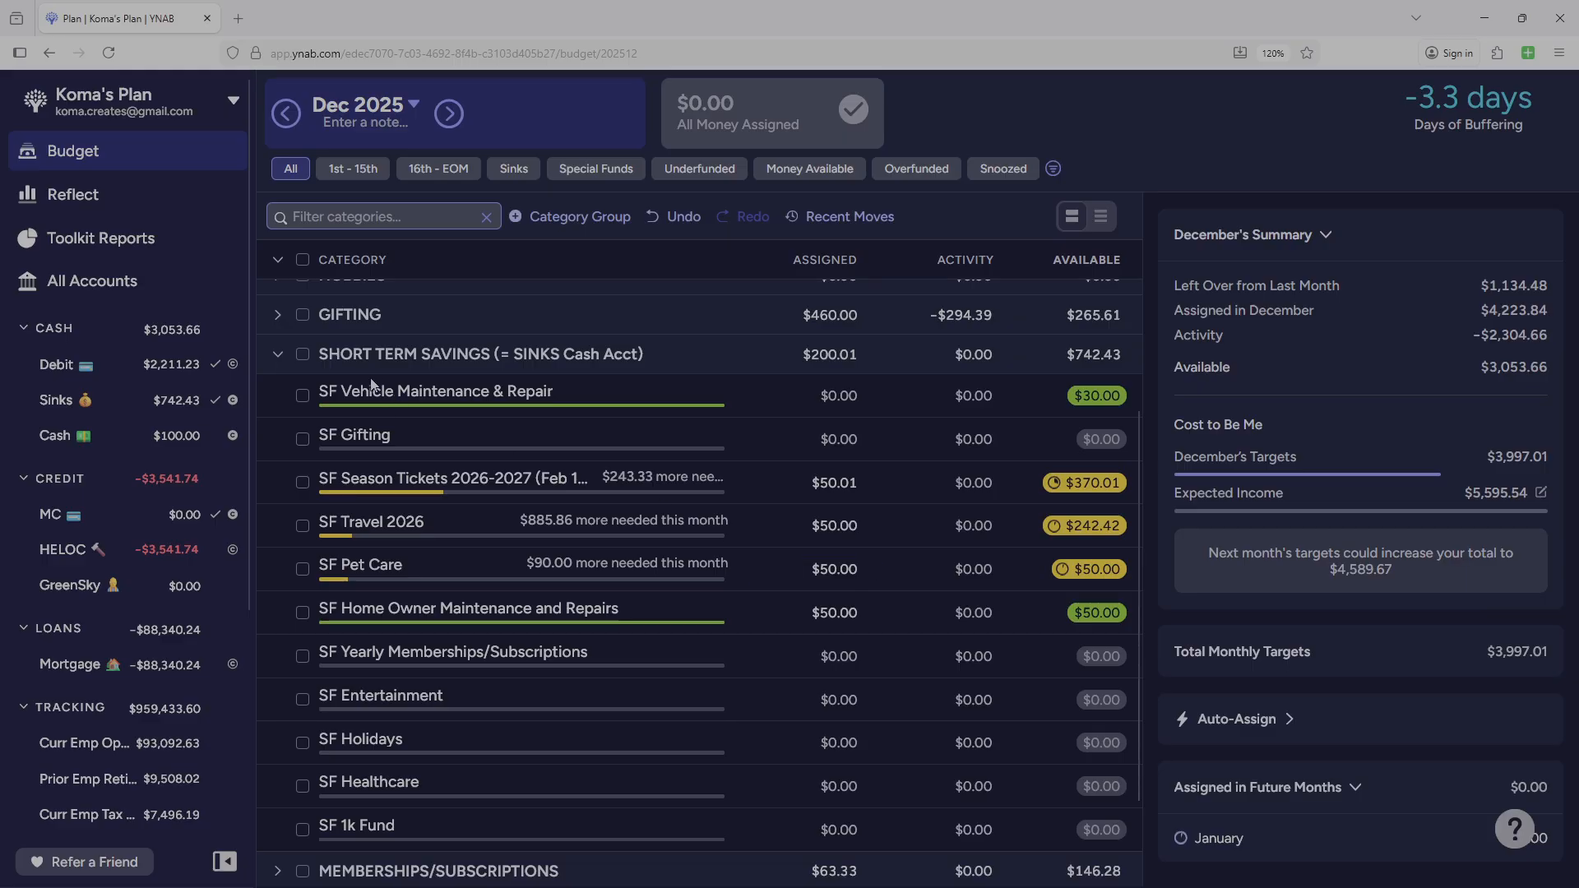
pyautogui.click(277, 357)
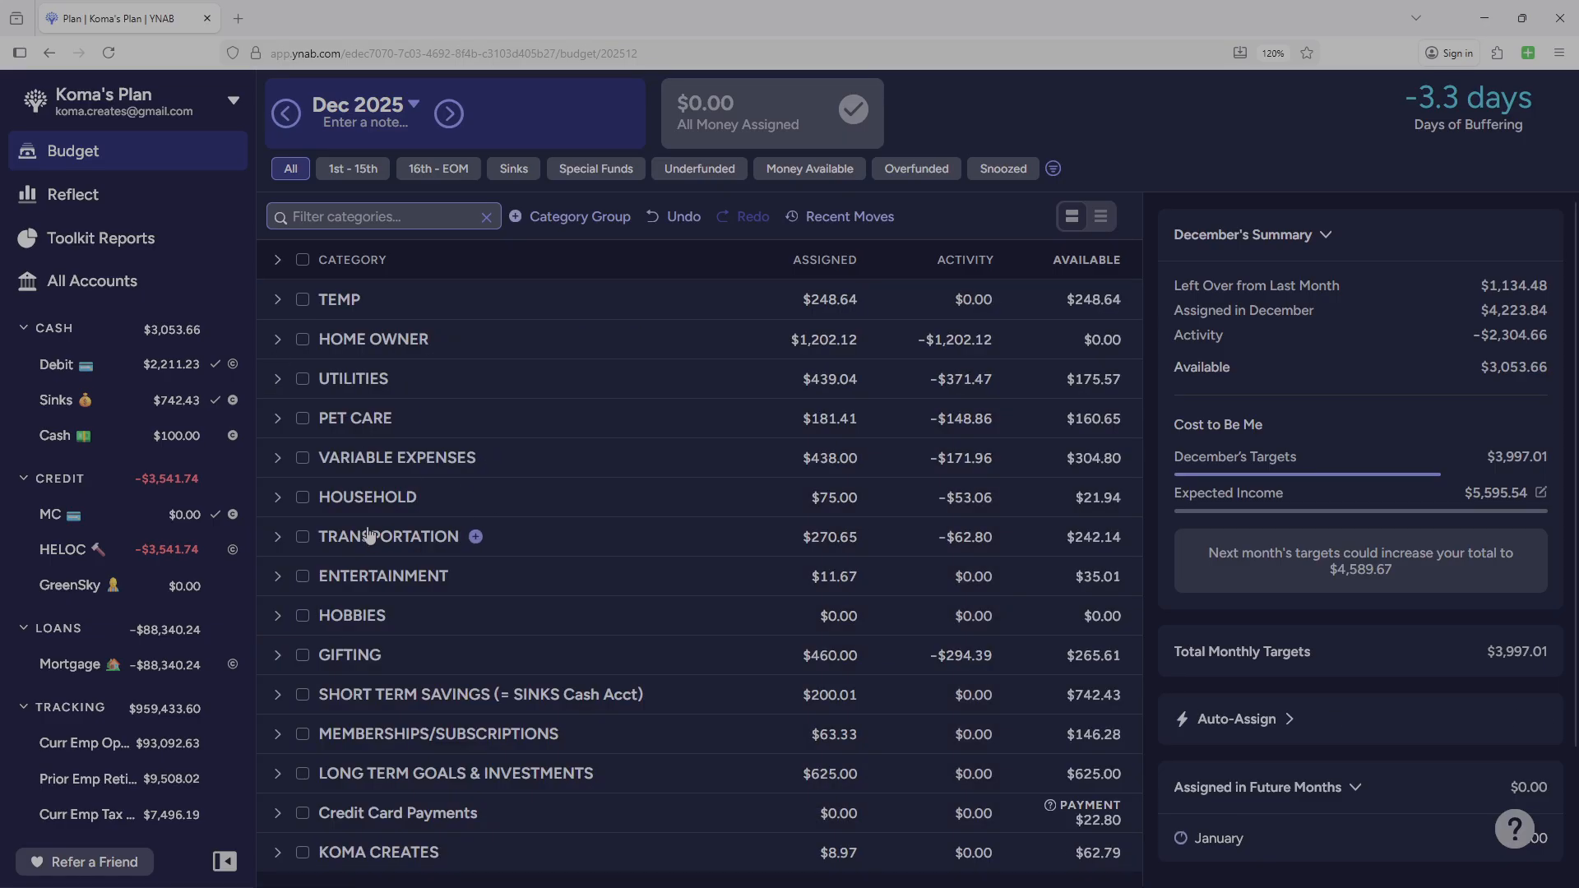
# Expand all category groups, collapse HOME OWNER, and move Internet 6th directly below Gas 2nd in UTILITIES.
pyautogui.click(279, 260)
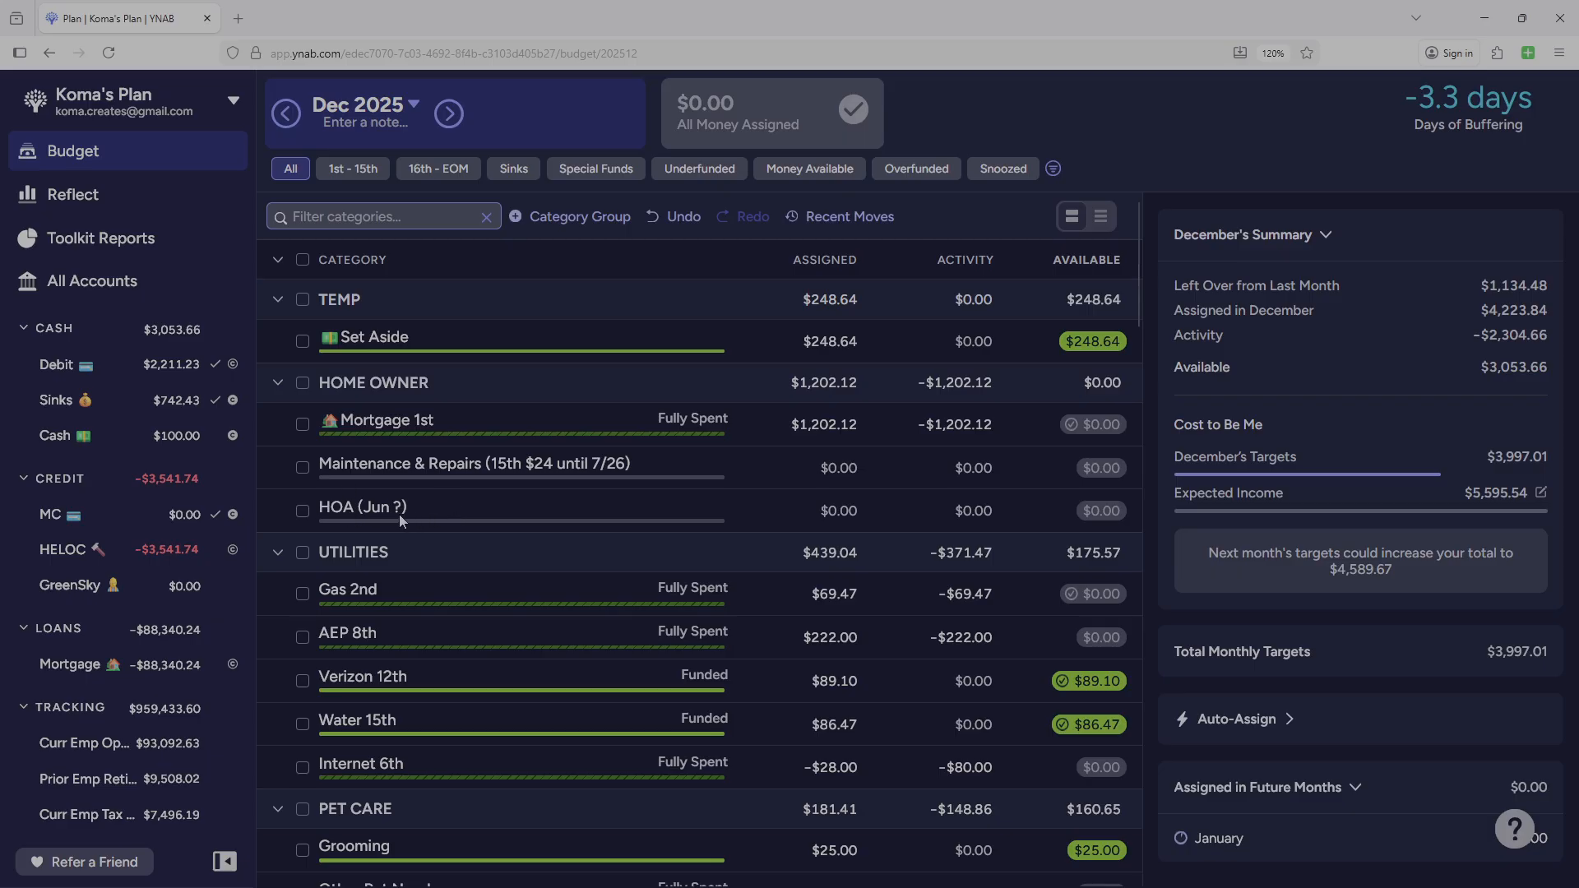
pyautogui.click(278, 383)
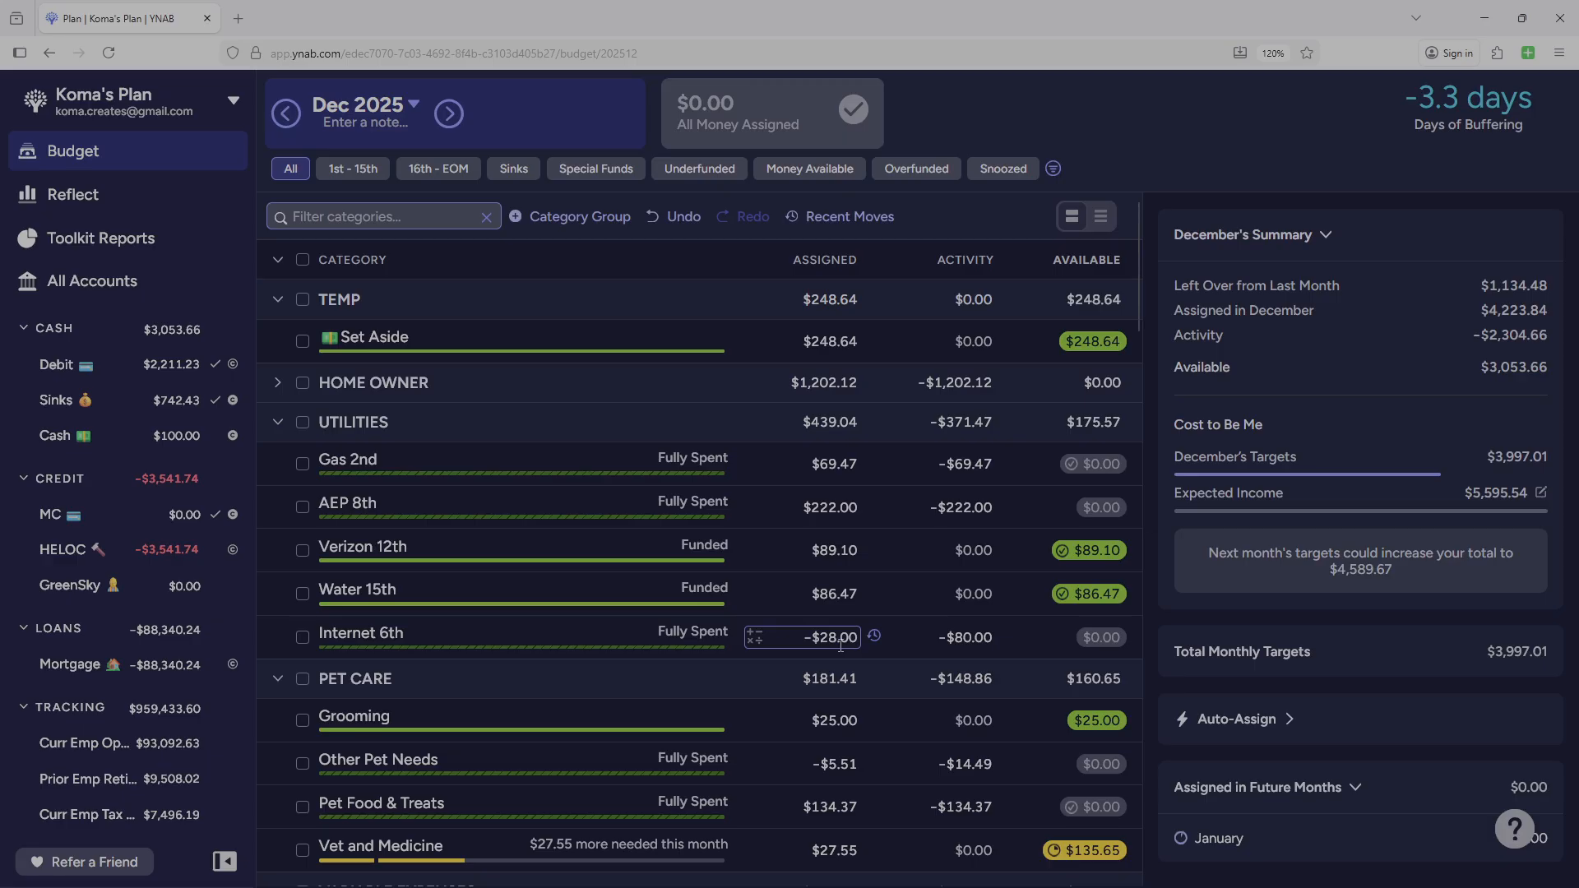
pyautogui.moveTo(447, 628); pyautogui.dragTo(446, 496)
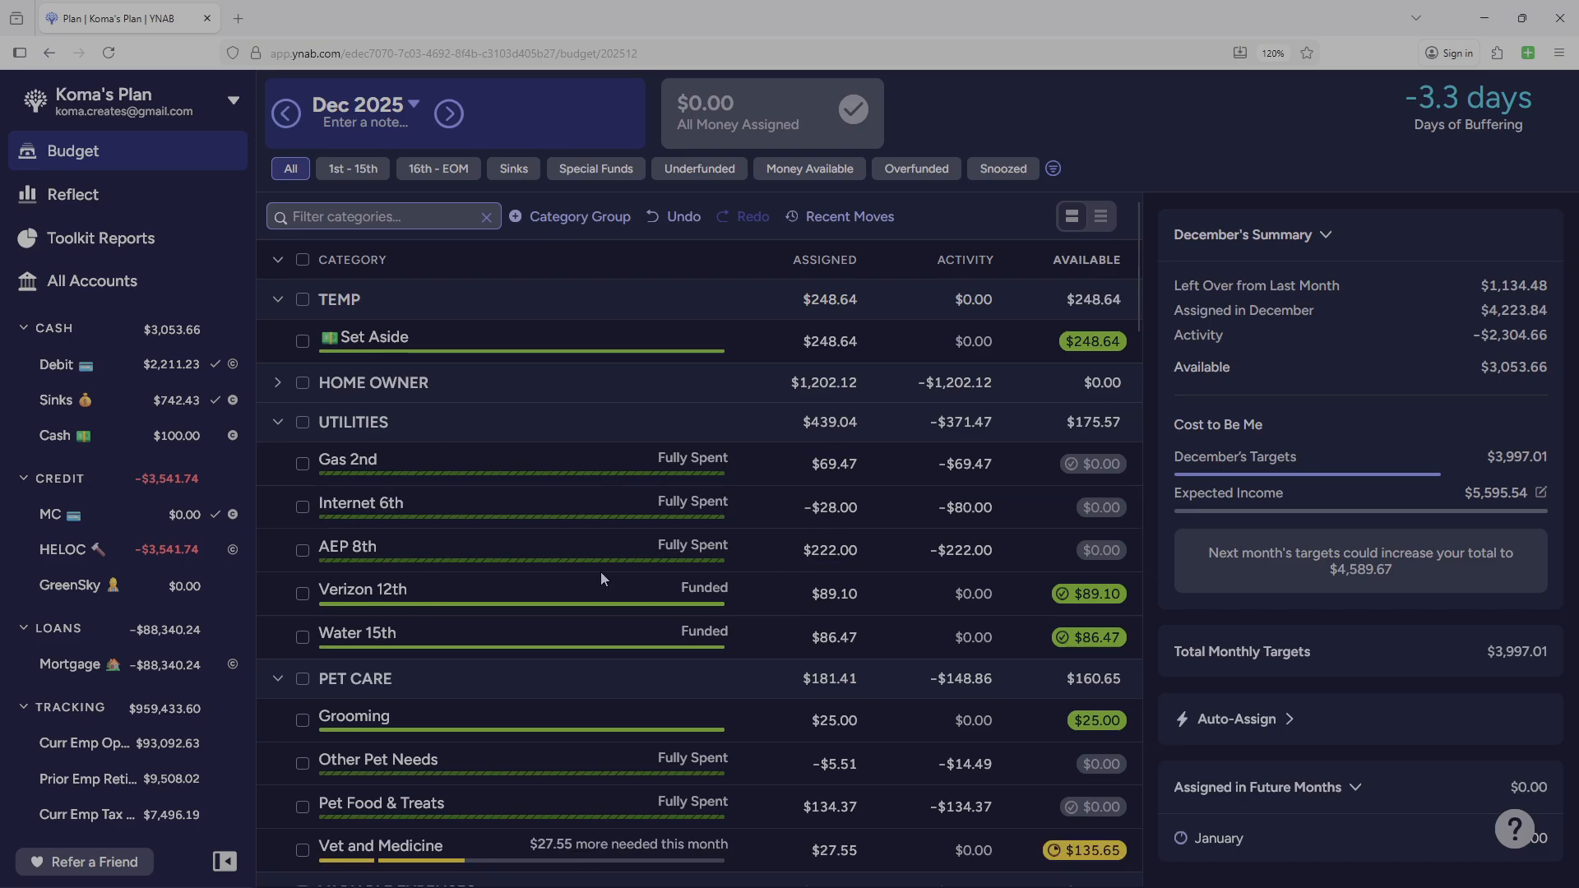
# Collapse the TEMP and UTILITIES category groups.
pyautogui.click(277, 300)
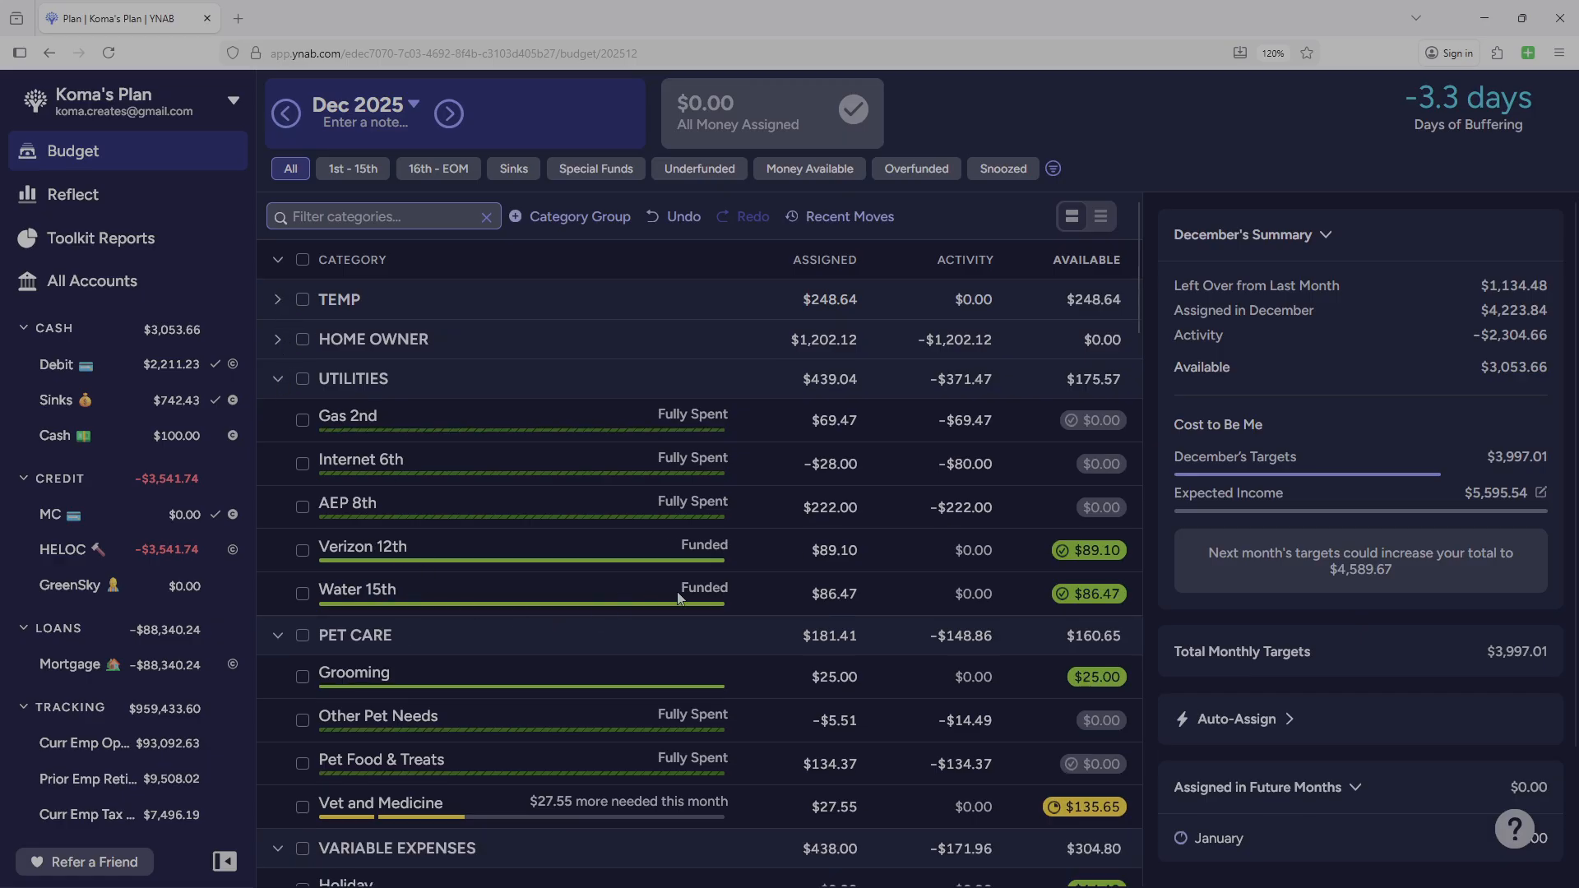
pyautogui.click(278, 380)
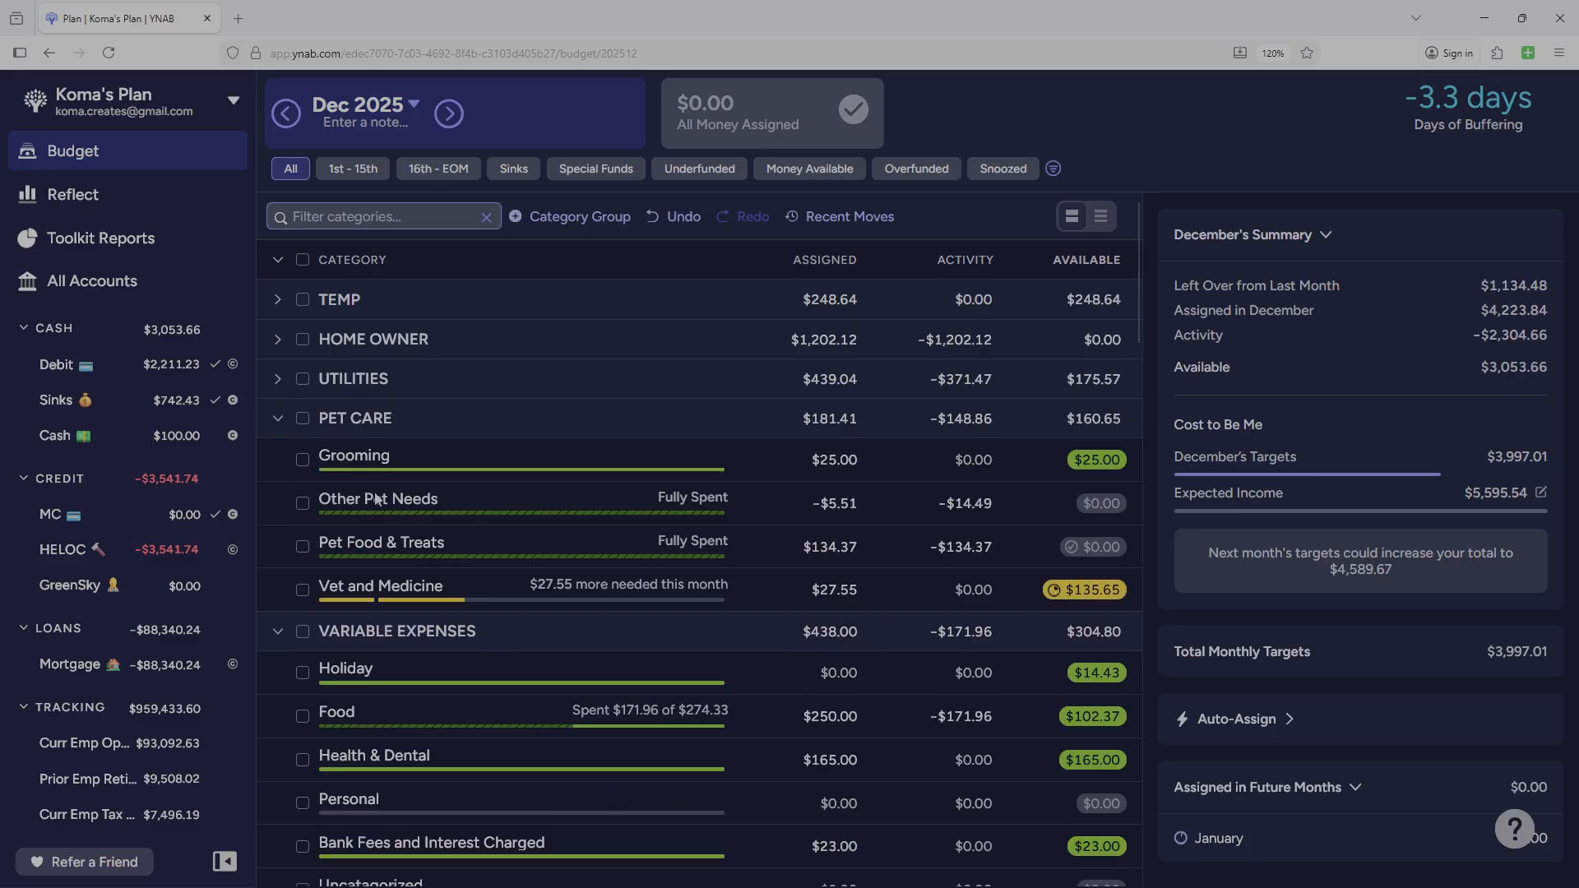
# Recheck the categories inside UTILITIES, and collapse the UTILITIES and PET CARE groups.
pyautogui.click(278, 380)
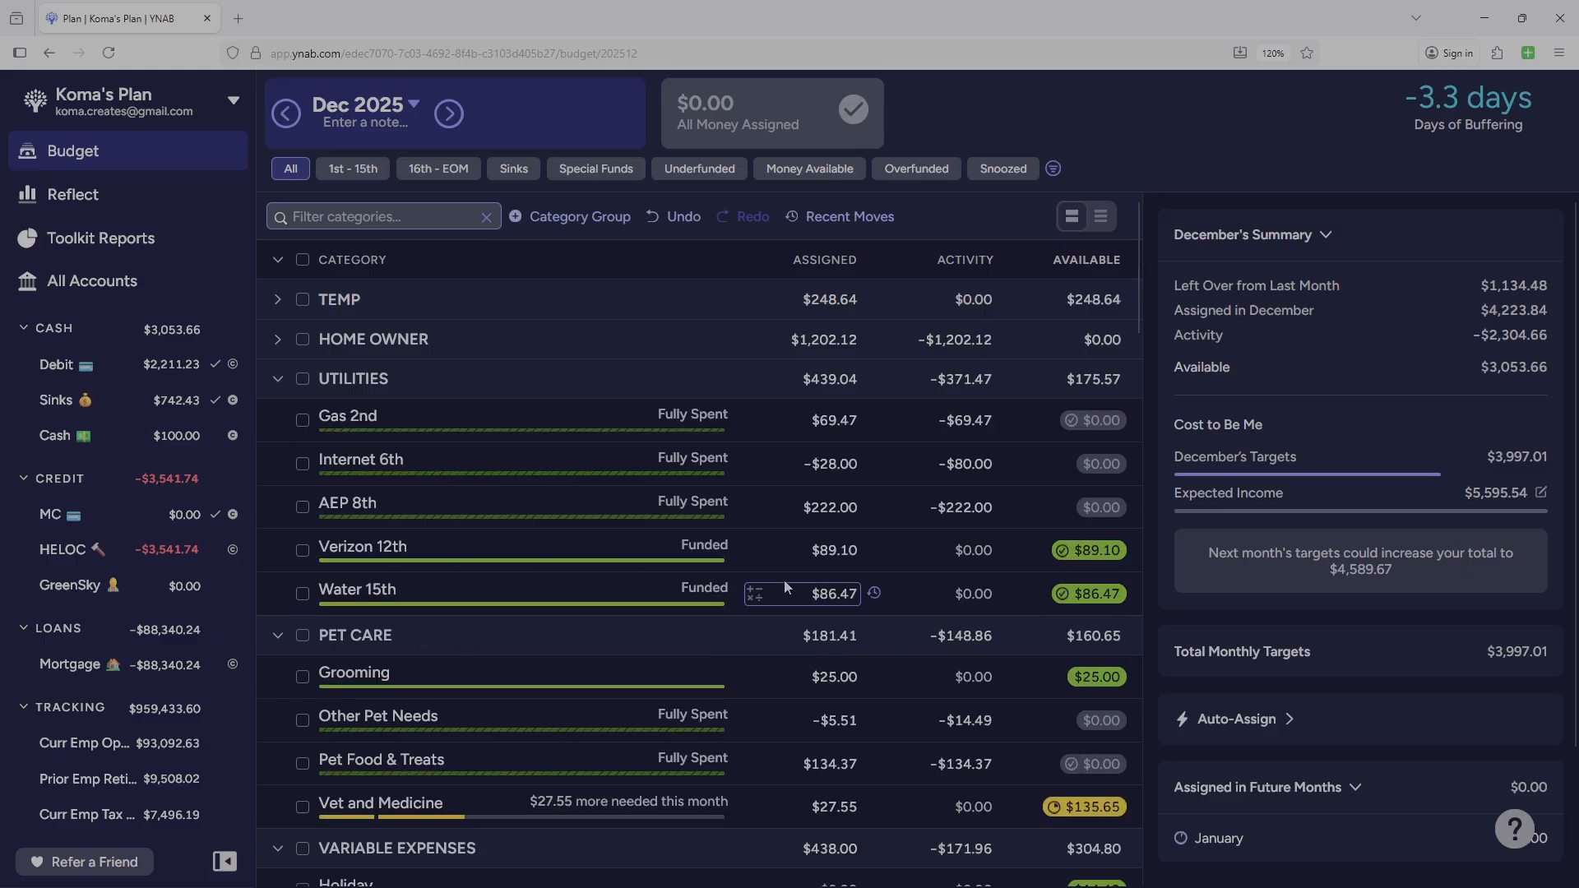
pyautogui.click(278, 381)
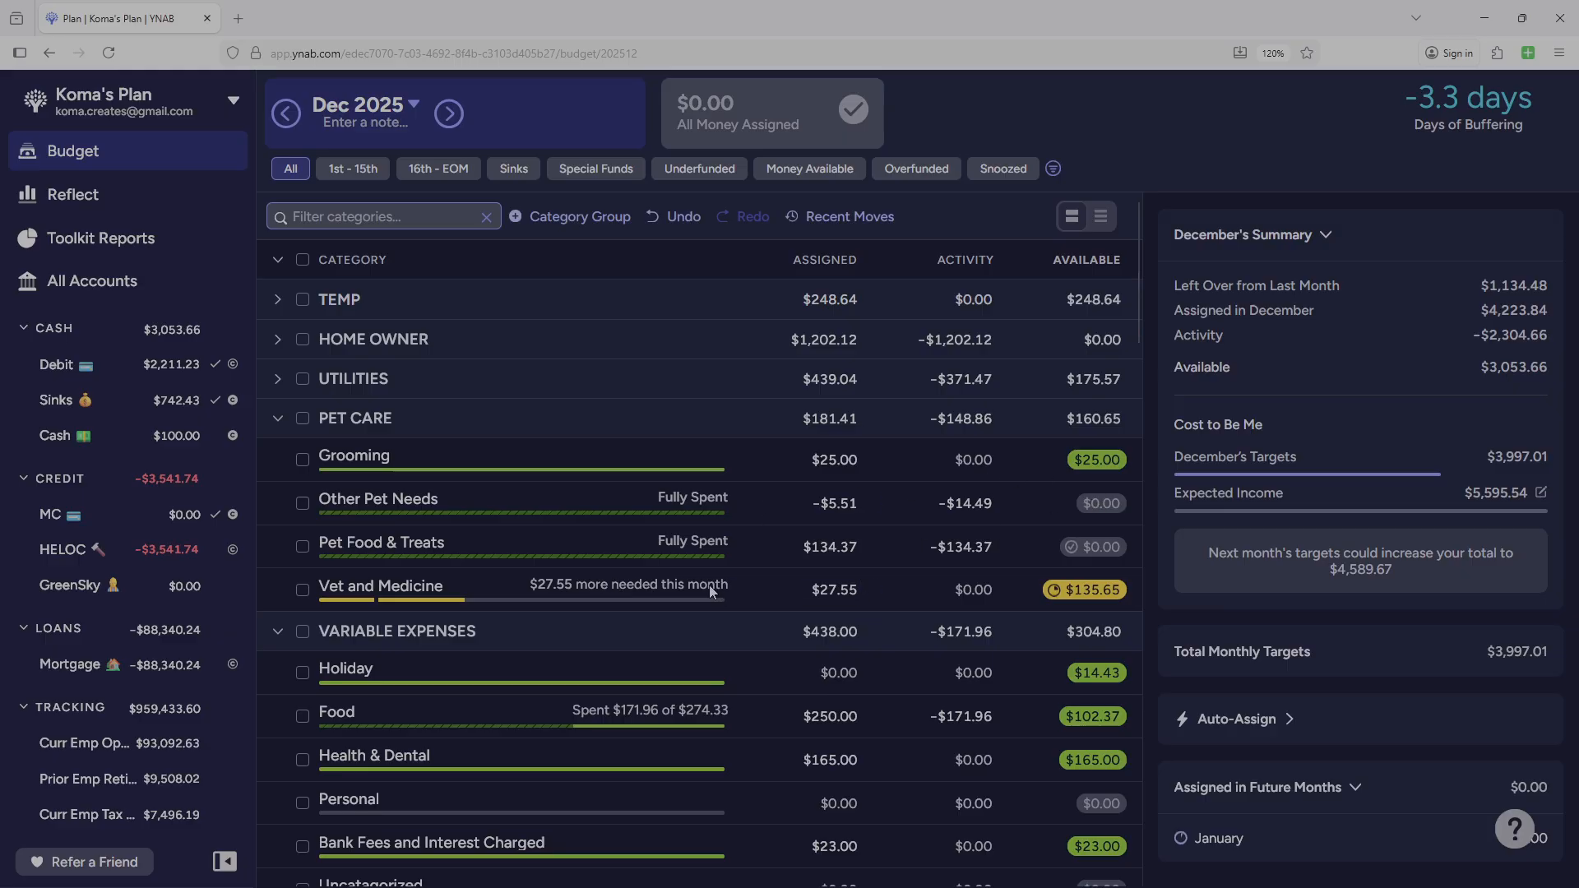
pyautogui.click(808, 547)
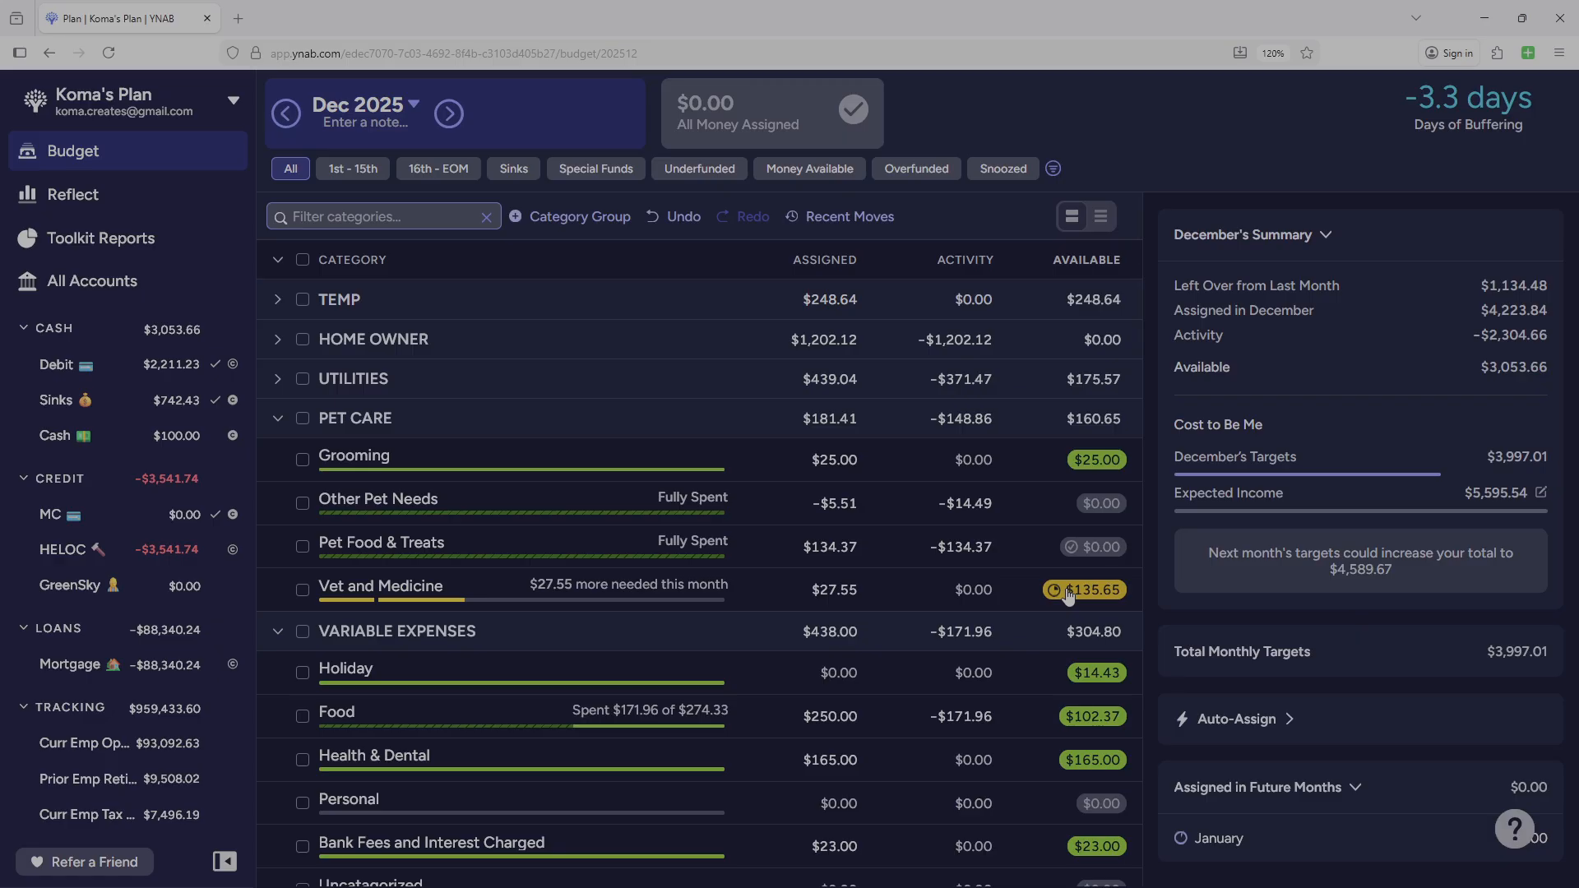
pyautogui.click(279, 419)
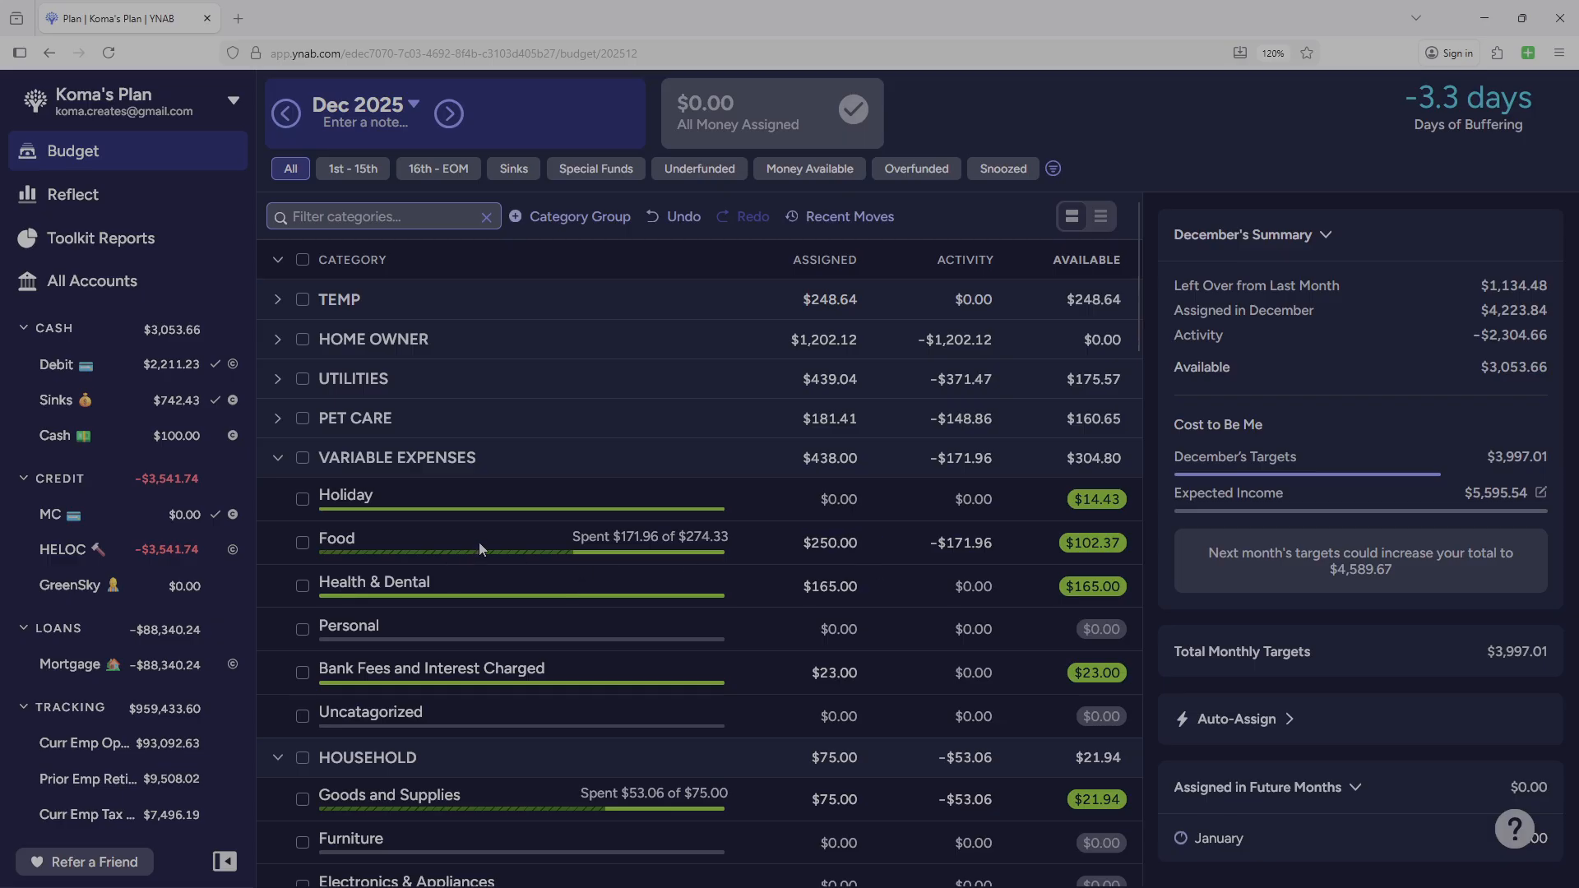
# Collapse the VARIABLE EXPENSES, HOUSEHOLD and TRANSPORTATION category groups.
pyautogui.click(822, 542)
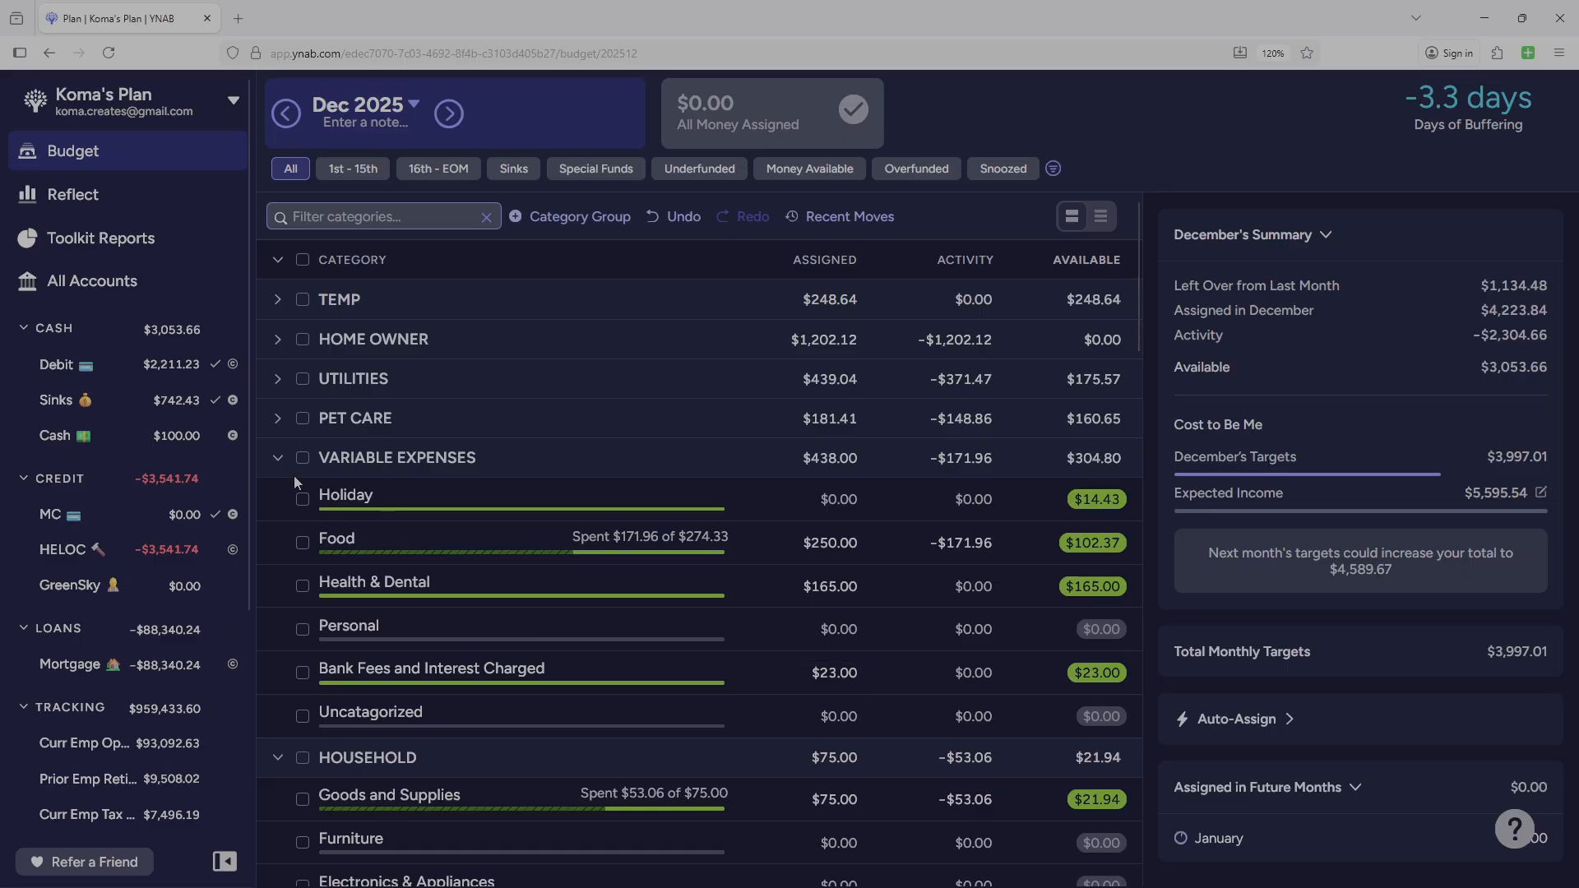
pyautogui.click(277, 457)
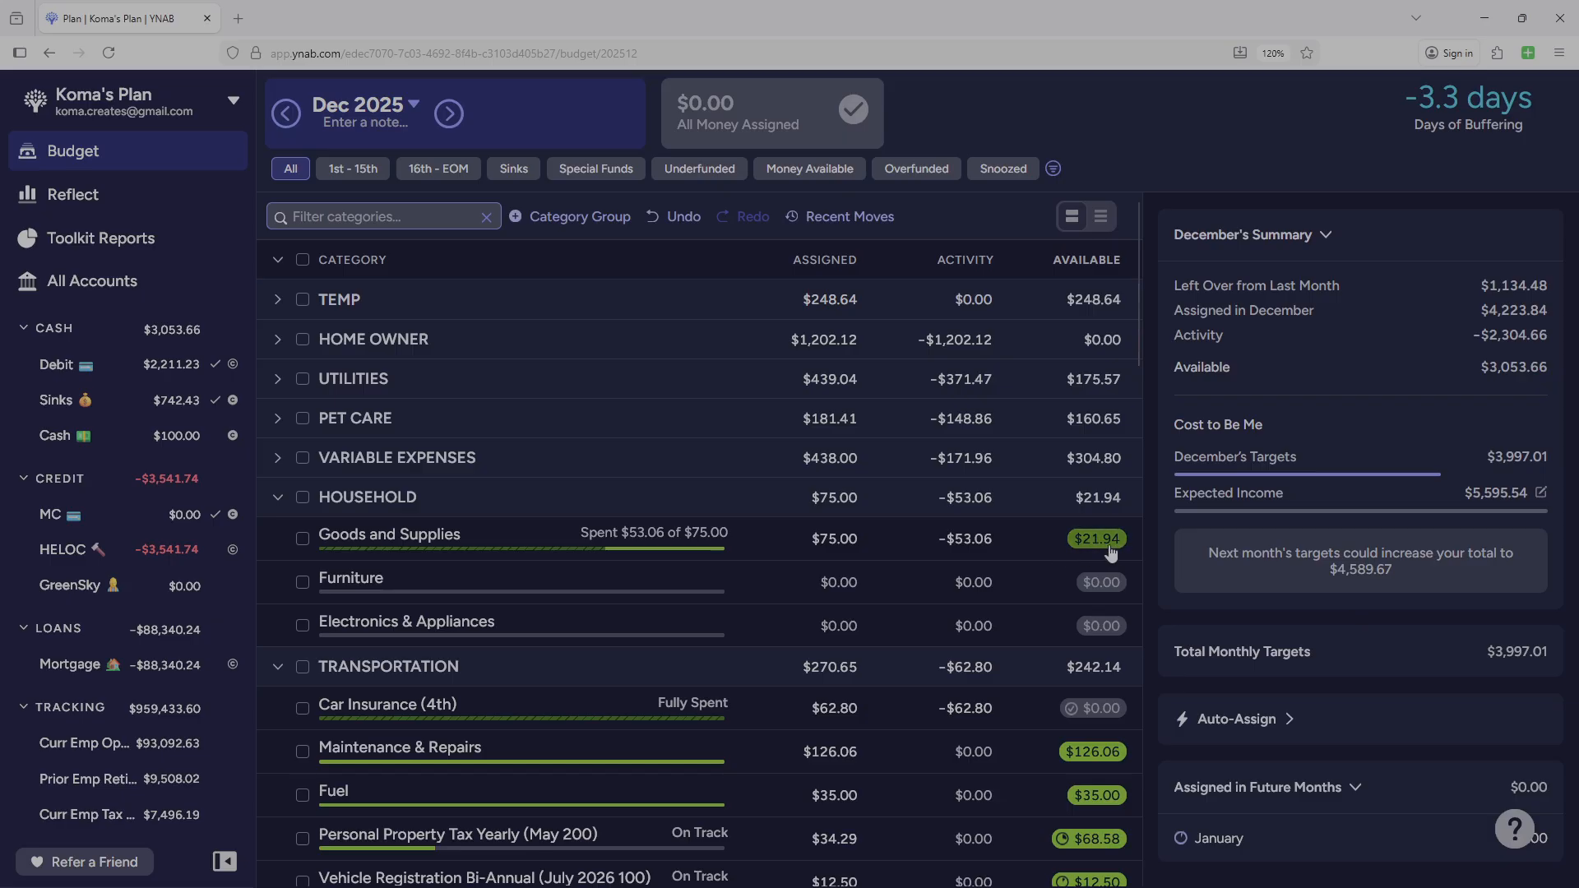
pyautogui.click(278, 499)
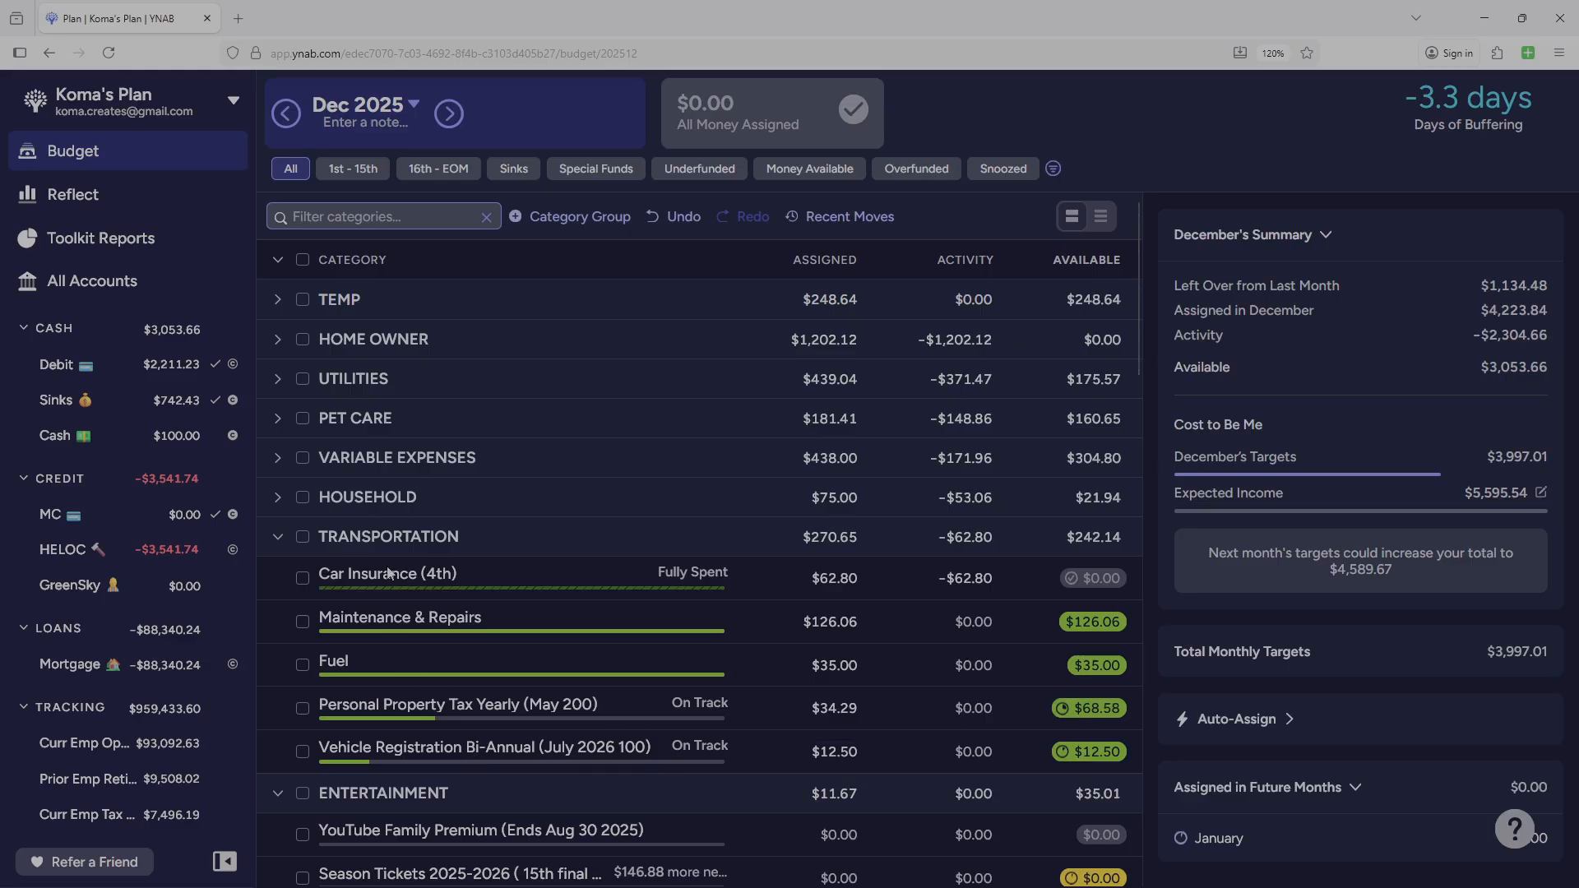
pyautogui.click(277, 539)
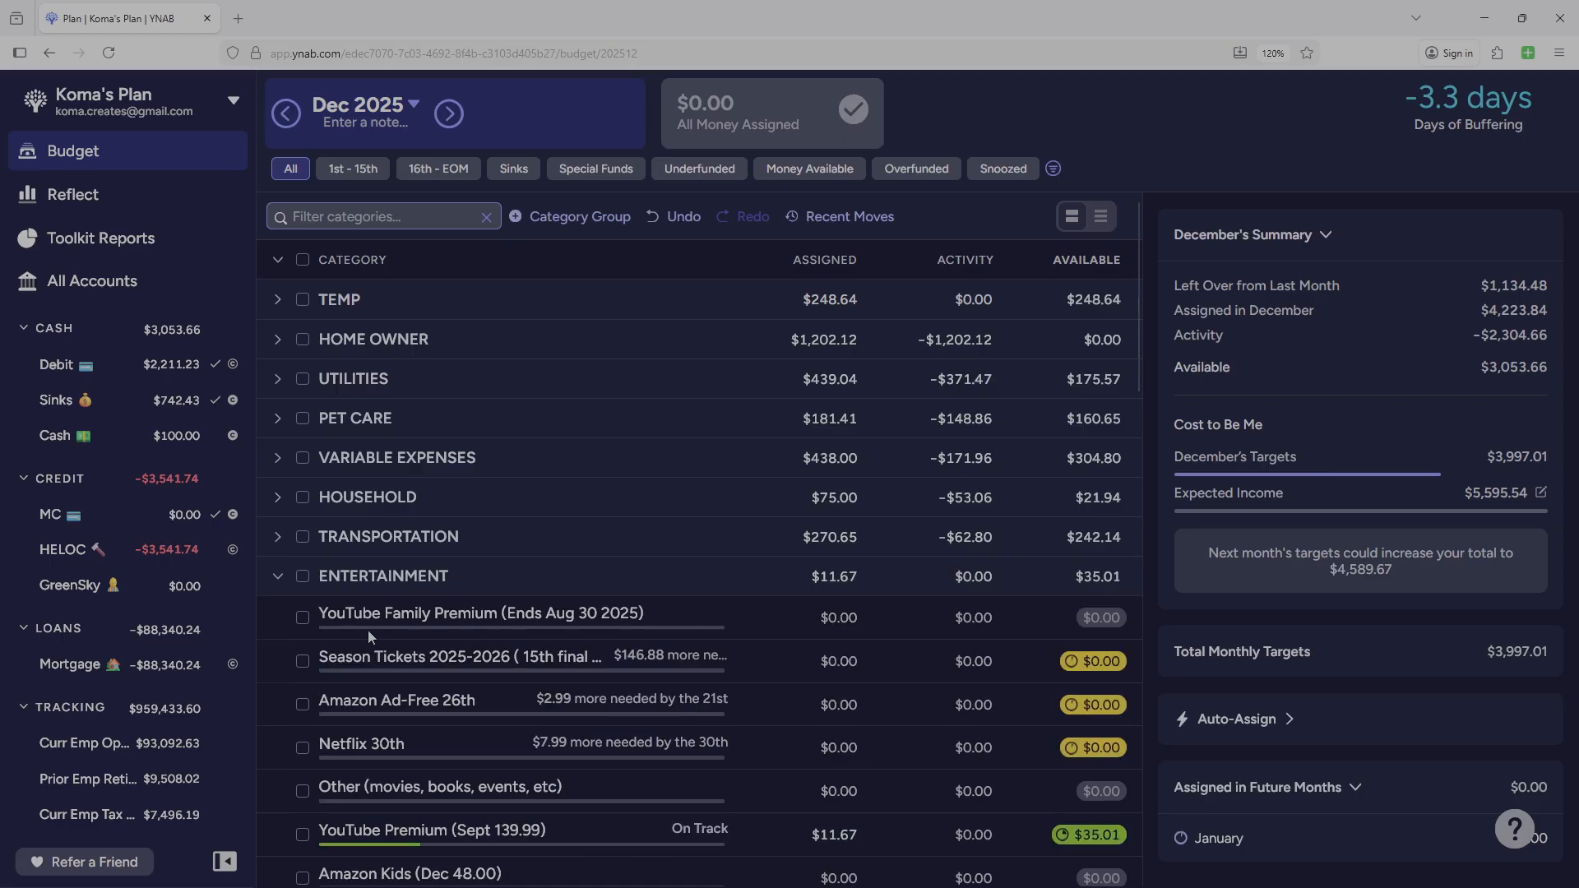
# Examine the categories and balances in the remaining expanded groups, from ENTERTAINMENT down to KOMA CREATES.
pyautogui.scroll(-2, 427, 684)
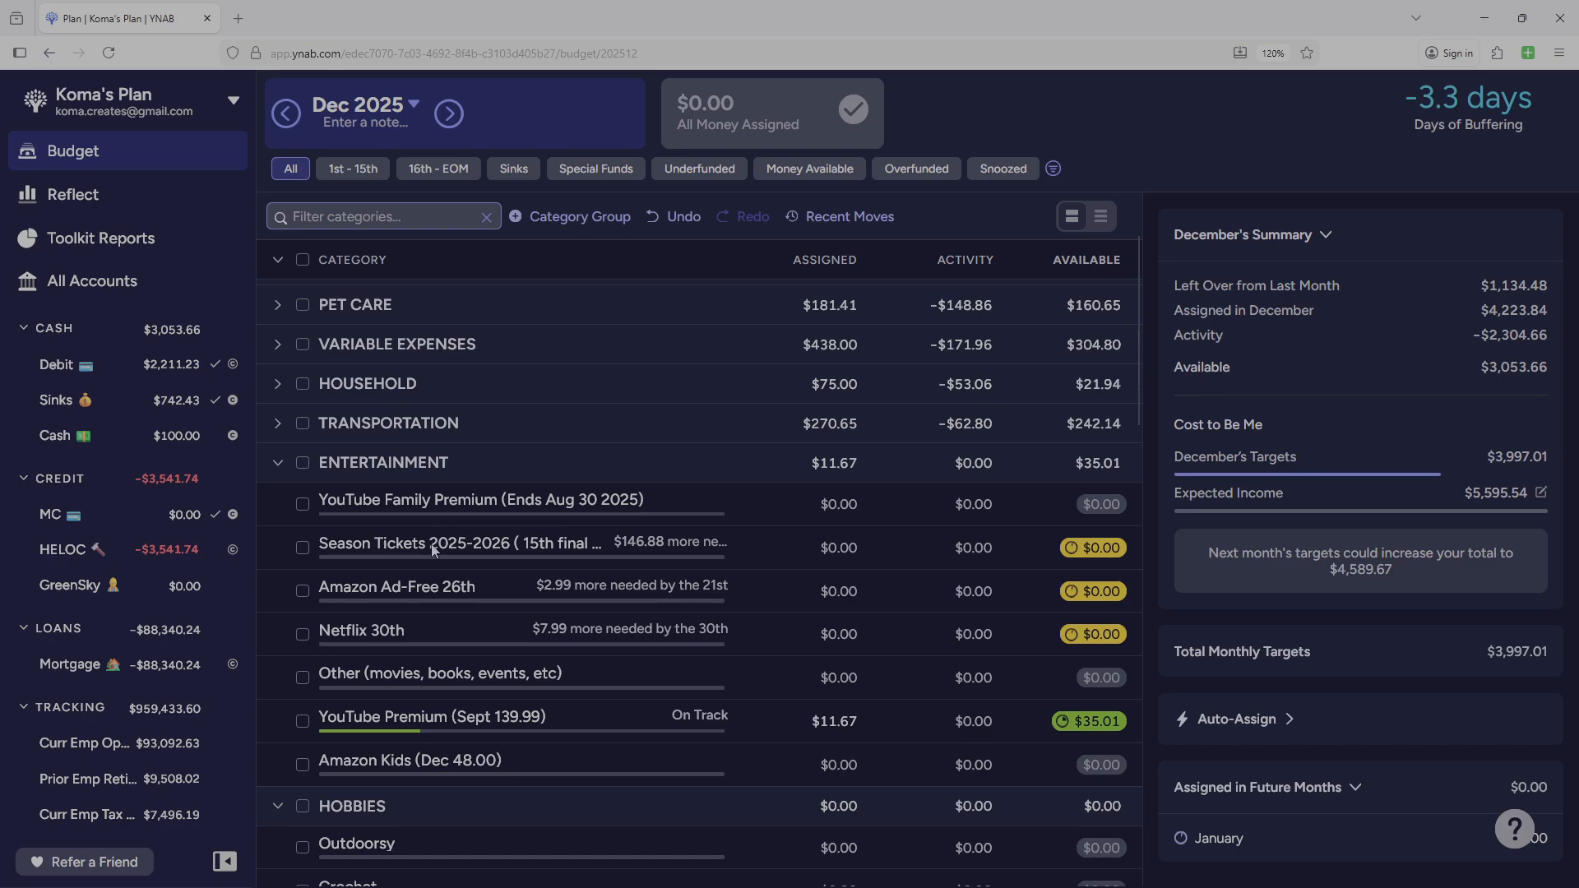
pyautogui.scroll(-10, 506, 626)
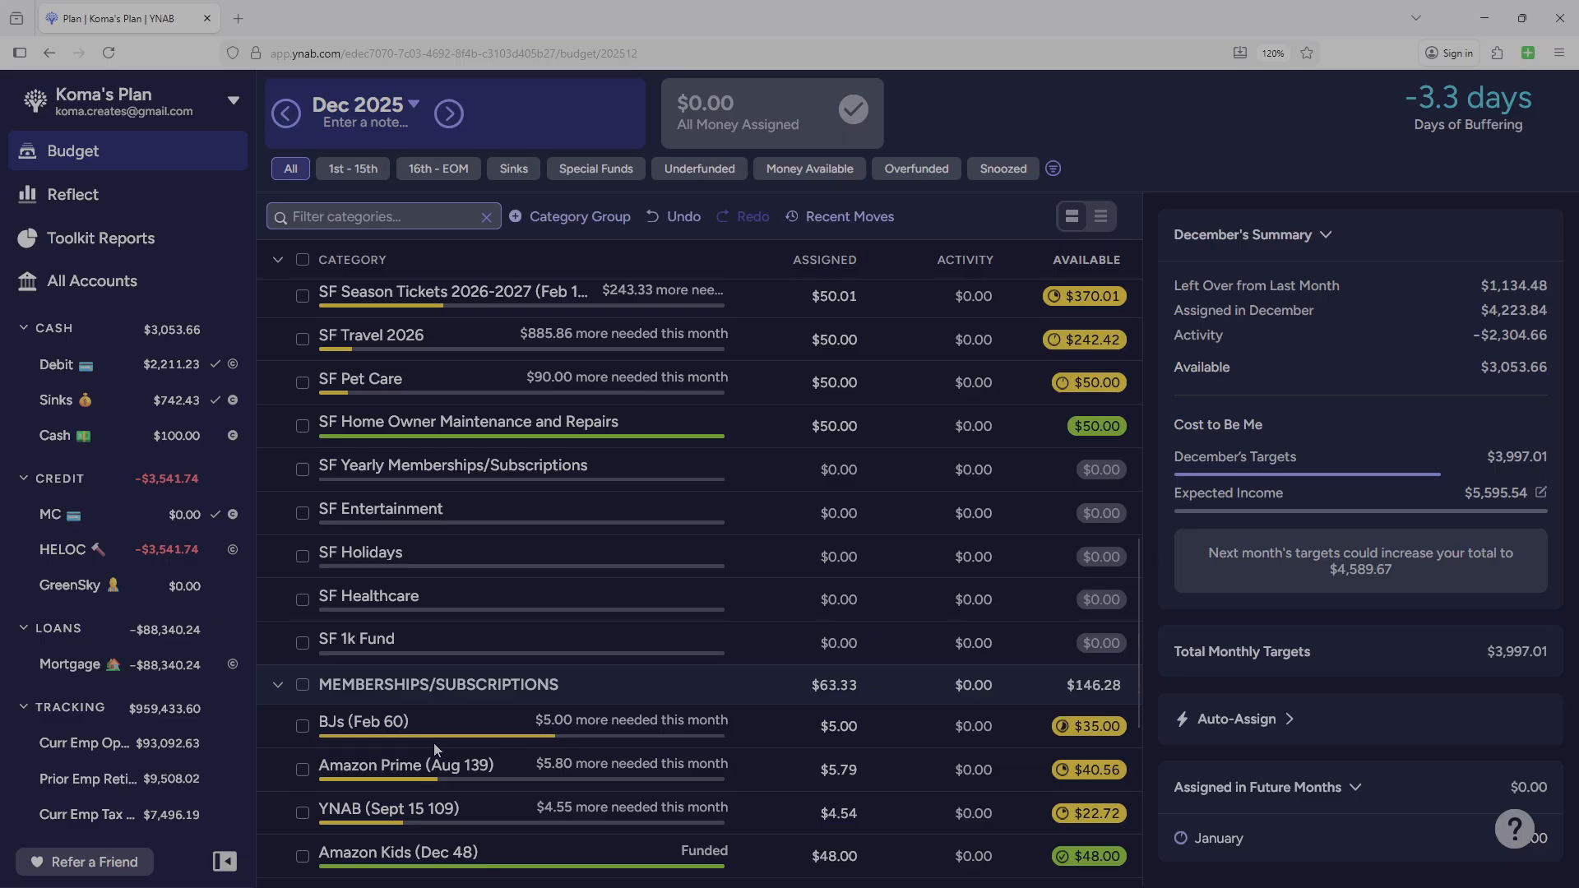
pyautogui.scroll(-5, 435, 747)
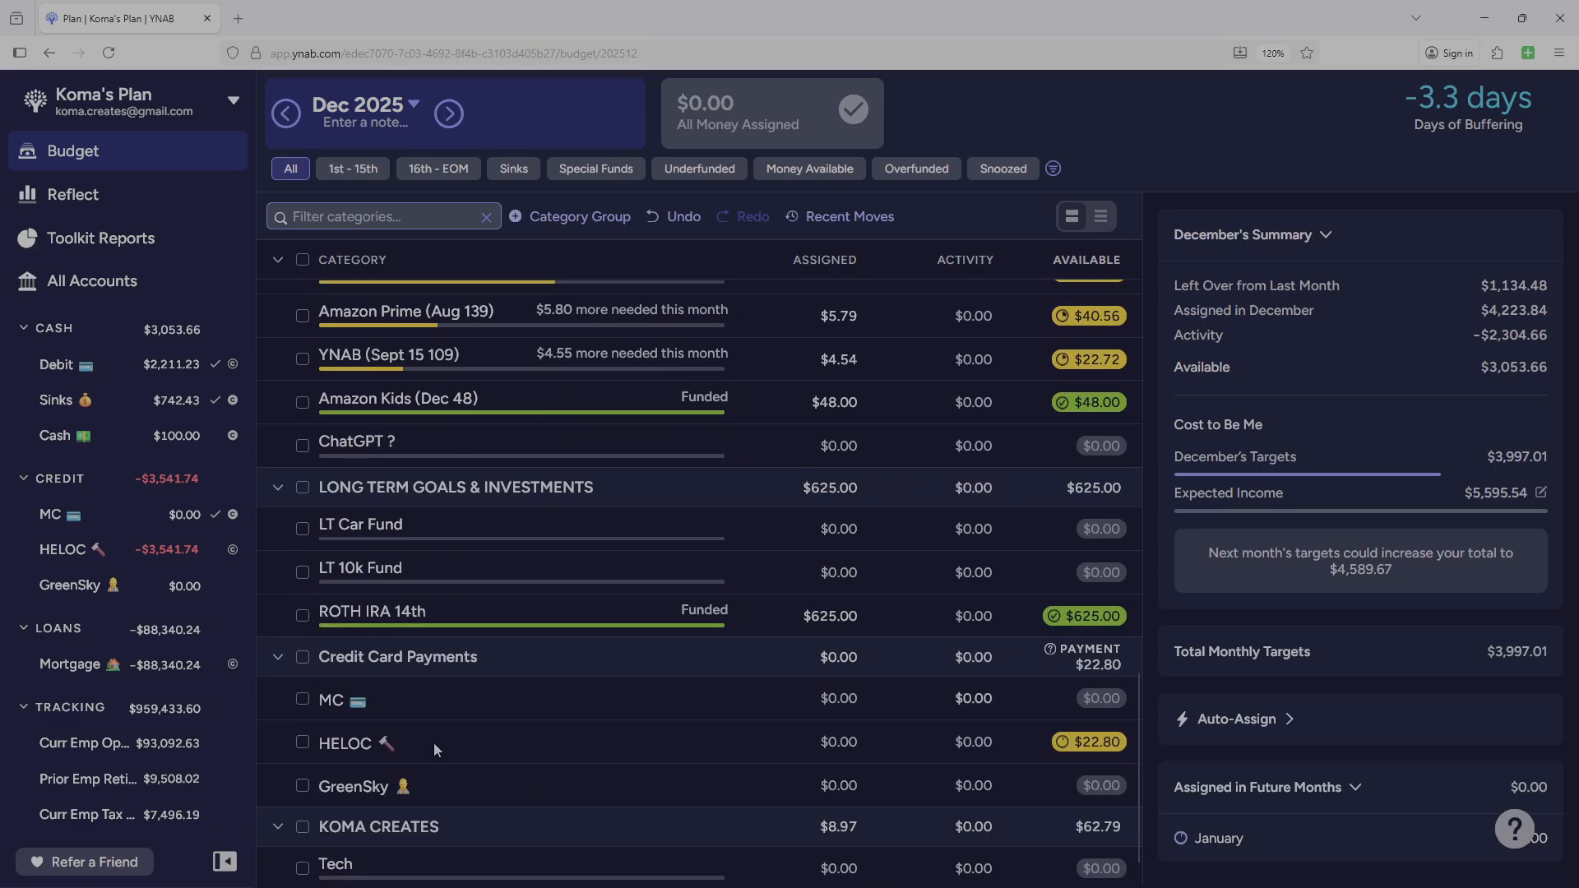
pyautogui.scroll(-1, 436, 744)
pyautogui.scroll(6, 437, 743)
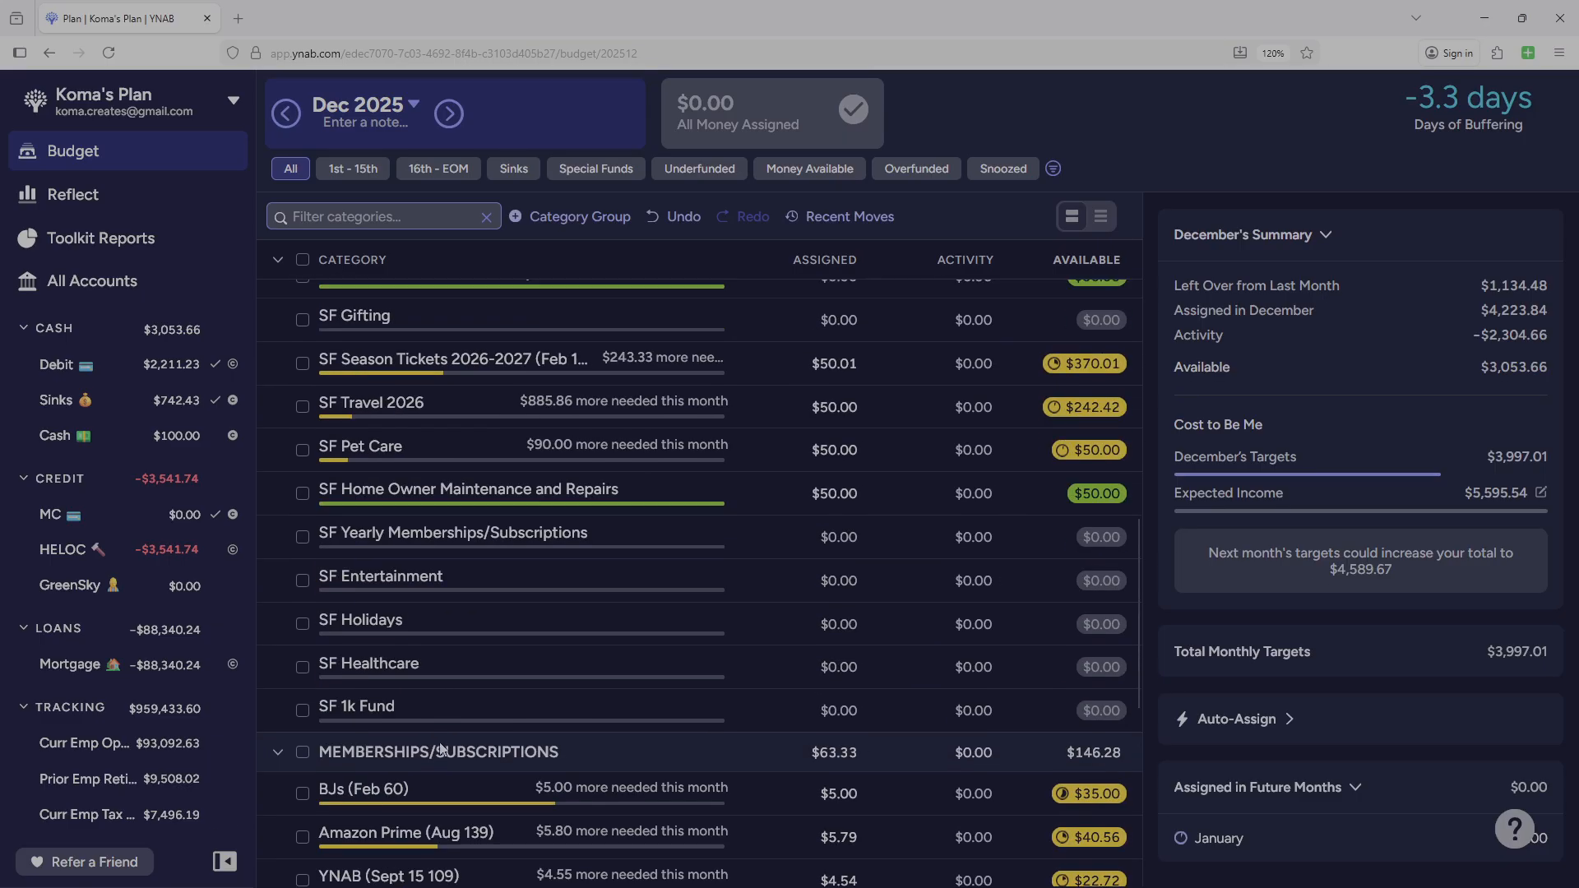
pyautogui.scroll(-6, 464, 734)
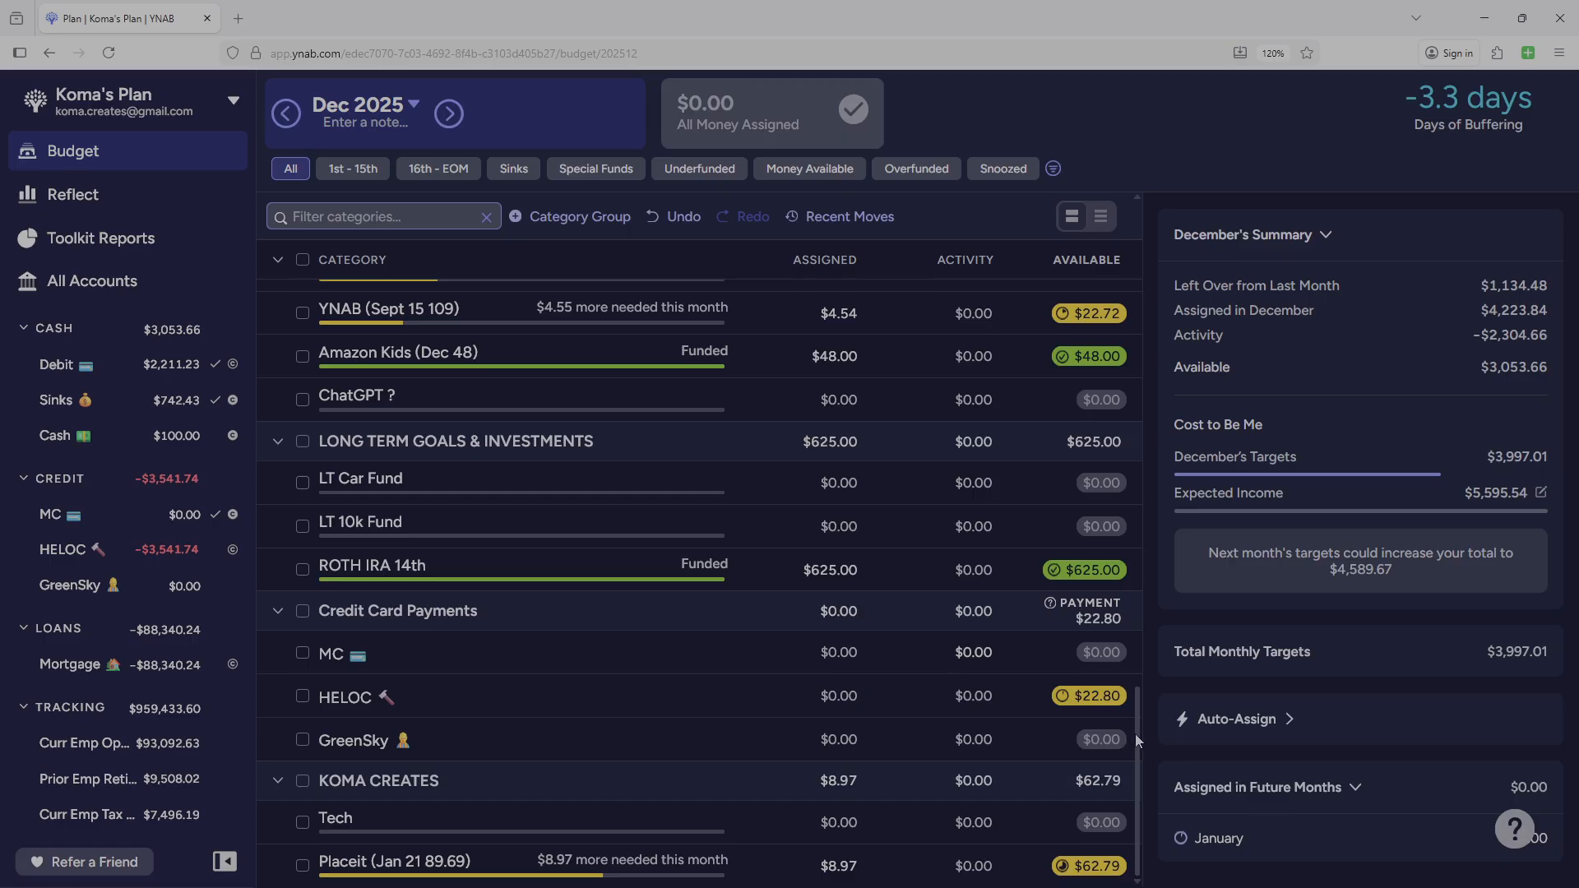
pyautogui.moveTo(1141, 735); pyautogui.dragTo(1138, 540)
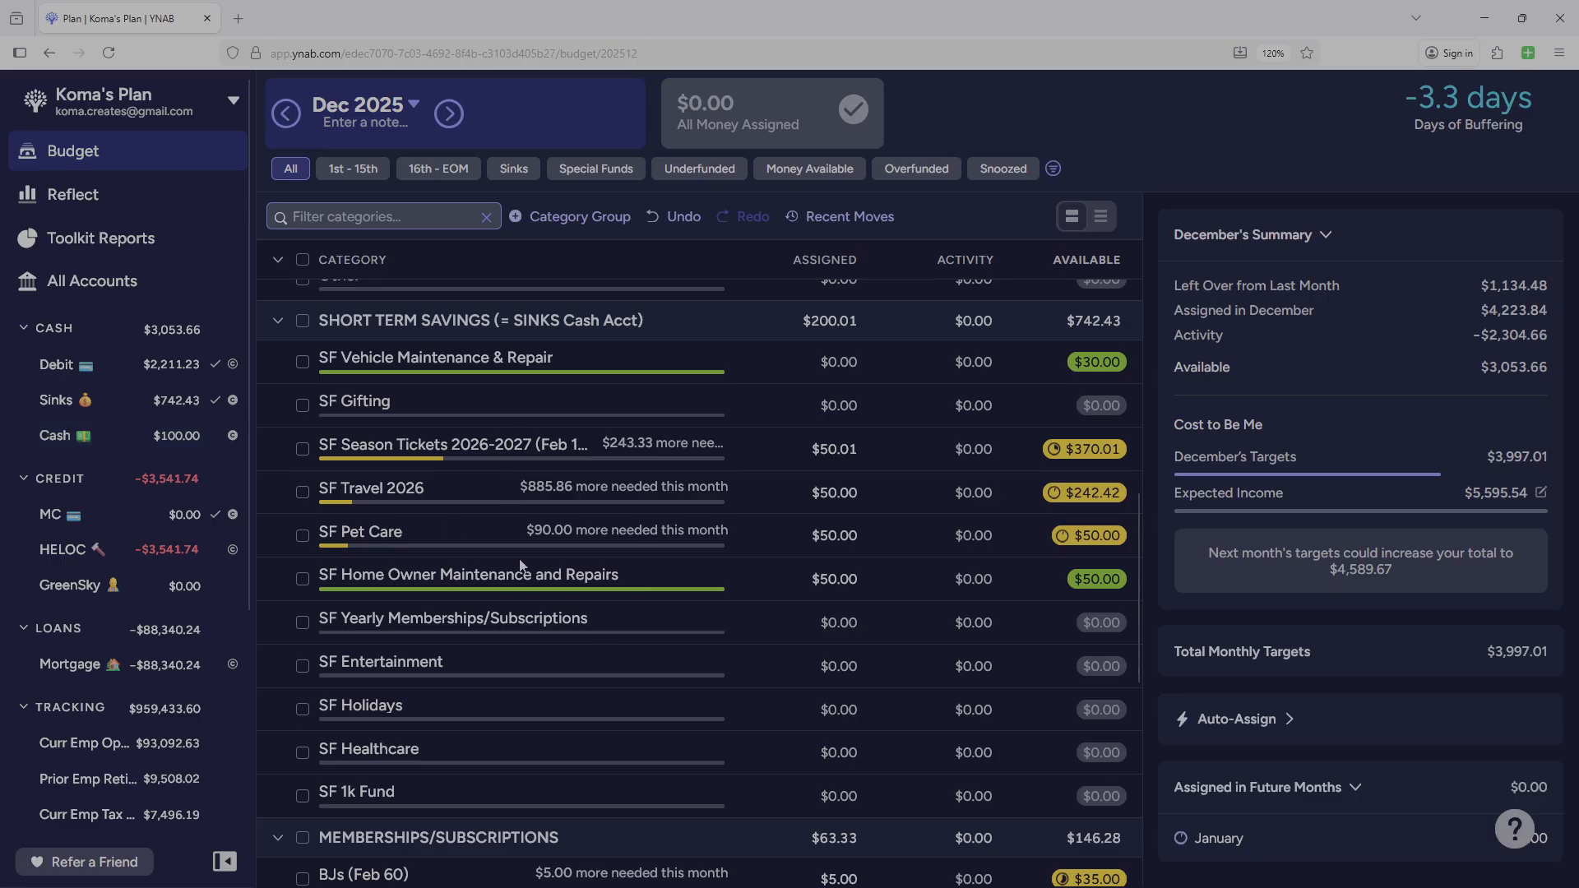
pyautogui.moveTo(1135, 556); pyautogui.dragTo(1143, 451)
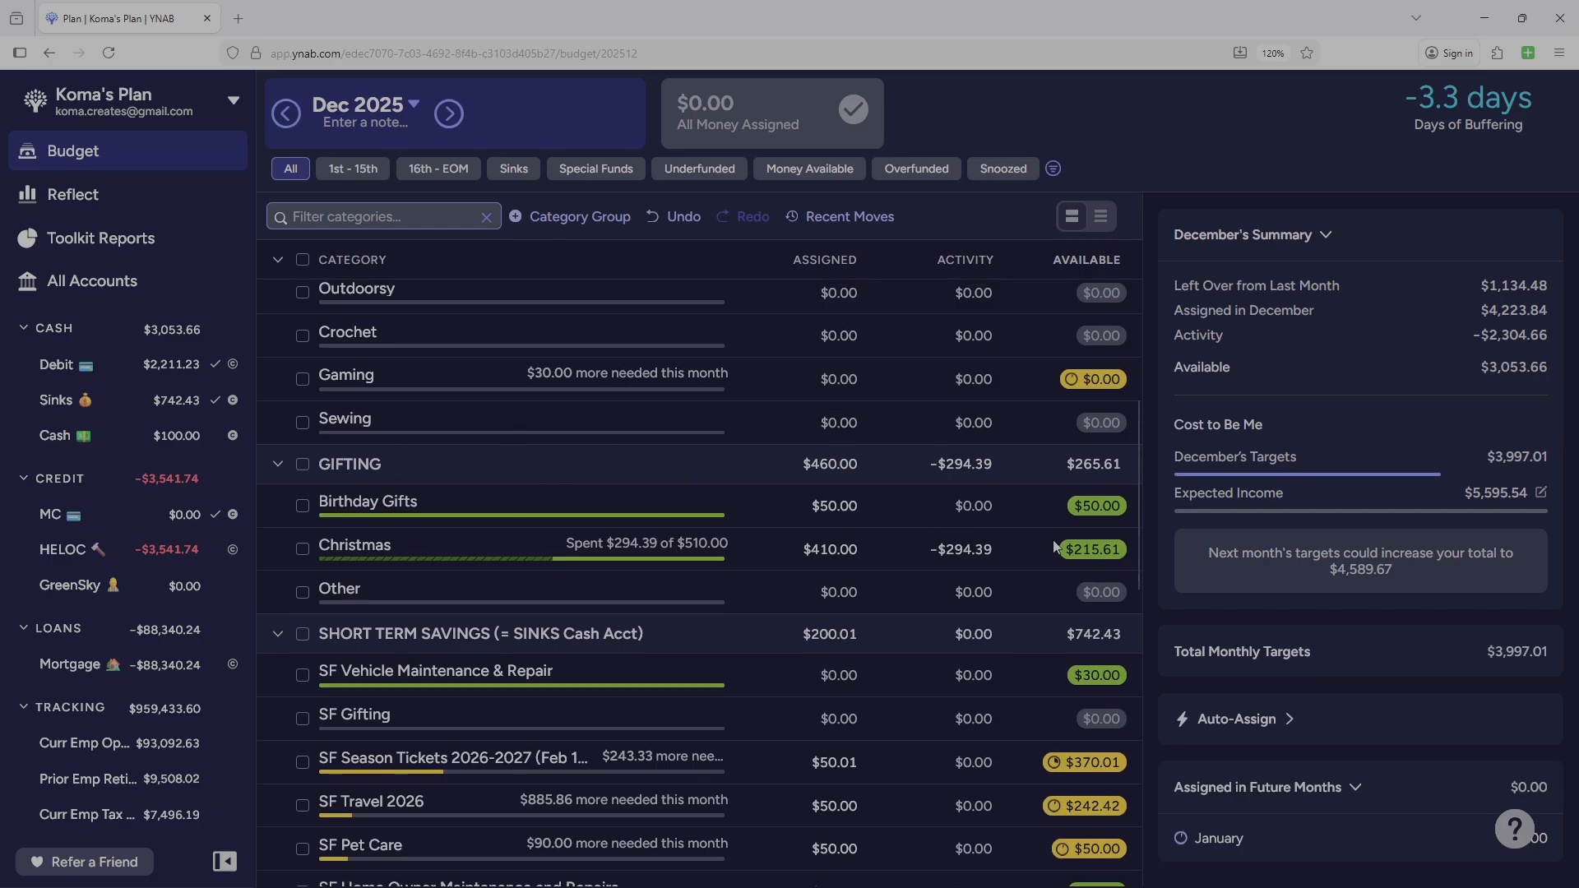
pyautogui.moveTo(1138, 571); pyautogui.dragTo(1132, 446)
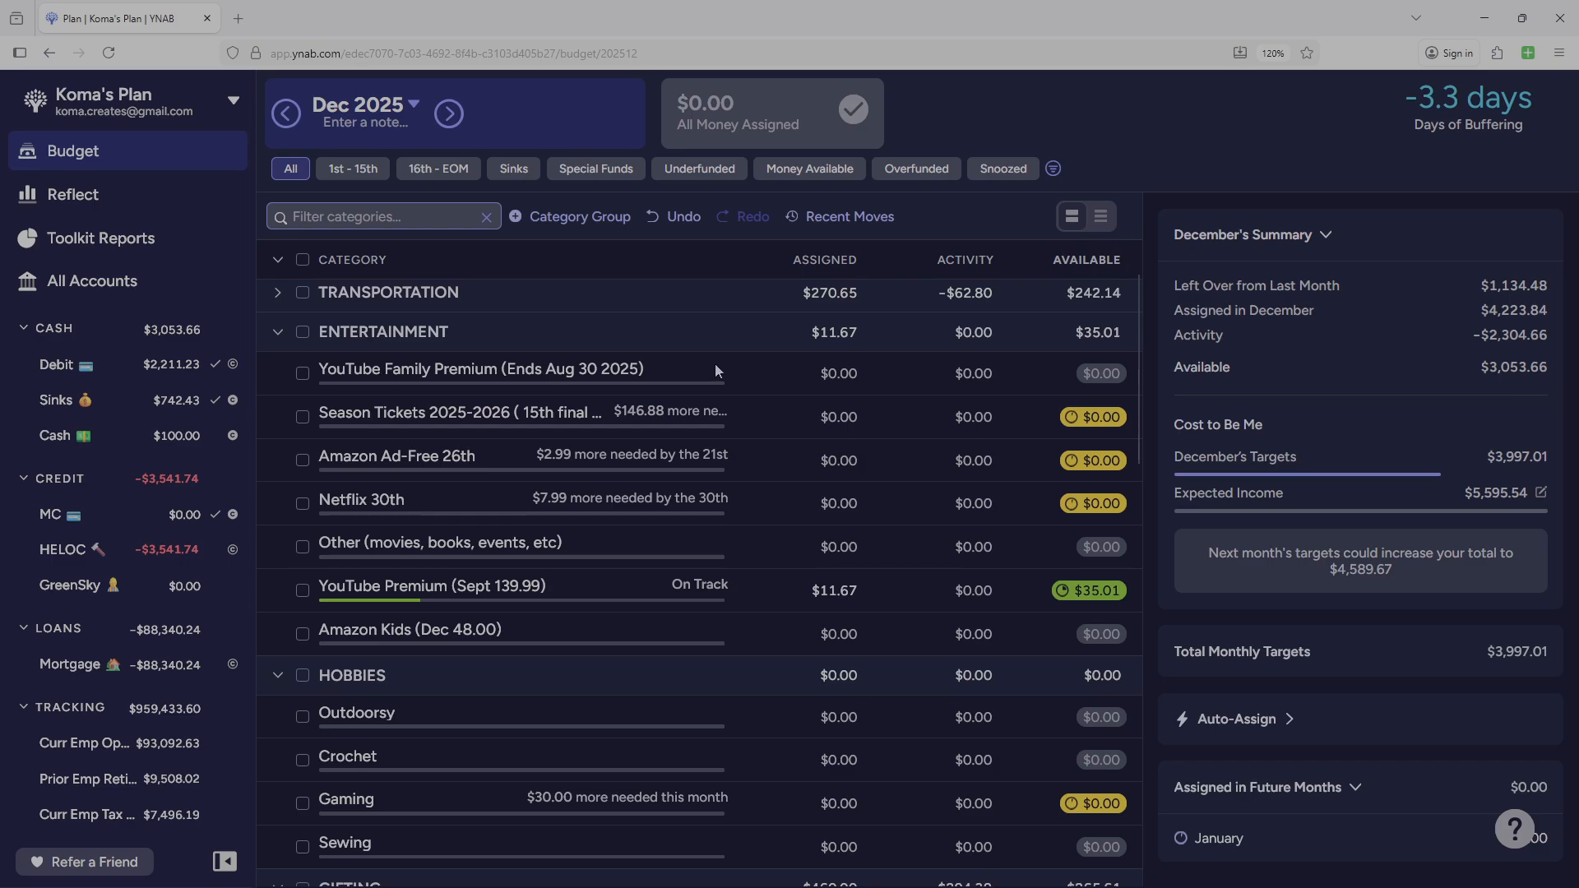
# Move YouTube Family Premium directly below YouTube Premium in ENTERTAINMENT, and Season Tickets 2025-2026 directly above Amazon Kids.
pyautogui.moveTo(714, 382); pyautogui.dragTo(707, 643)
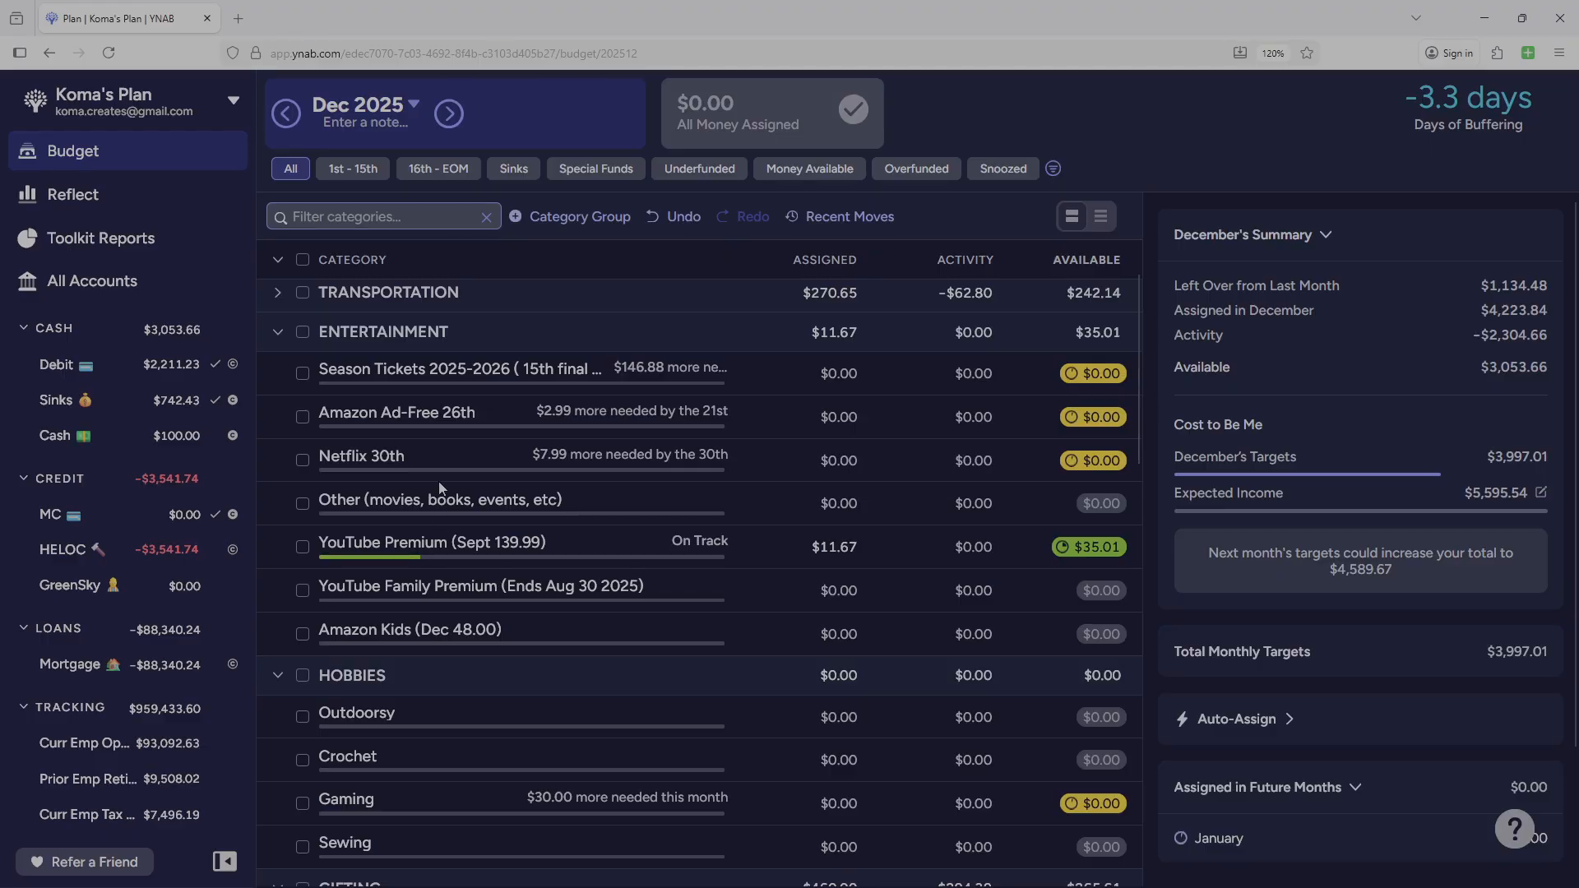
pyautogui.moveTo(276, 367); pyautogui.dragTo(274, 643)
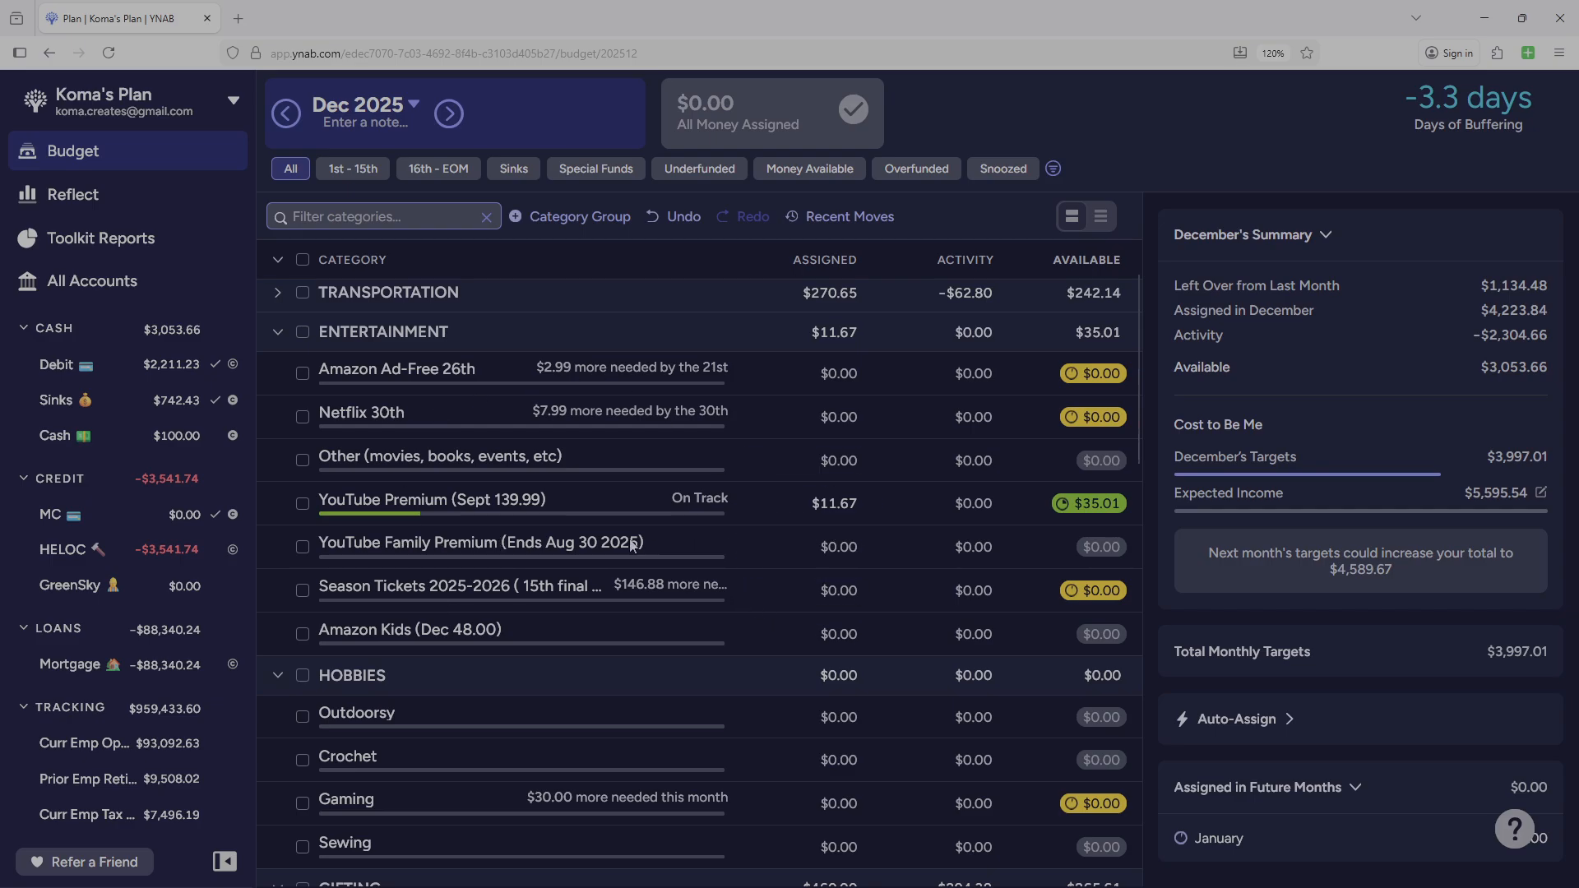
# Check the details of YouTube Family Premium, and hide both that category and Season Tickets 2025-2026 in ENTERTAINMENT.
pyautogui.click(906, 544)
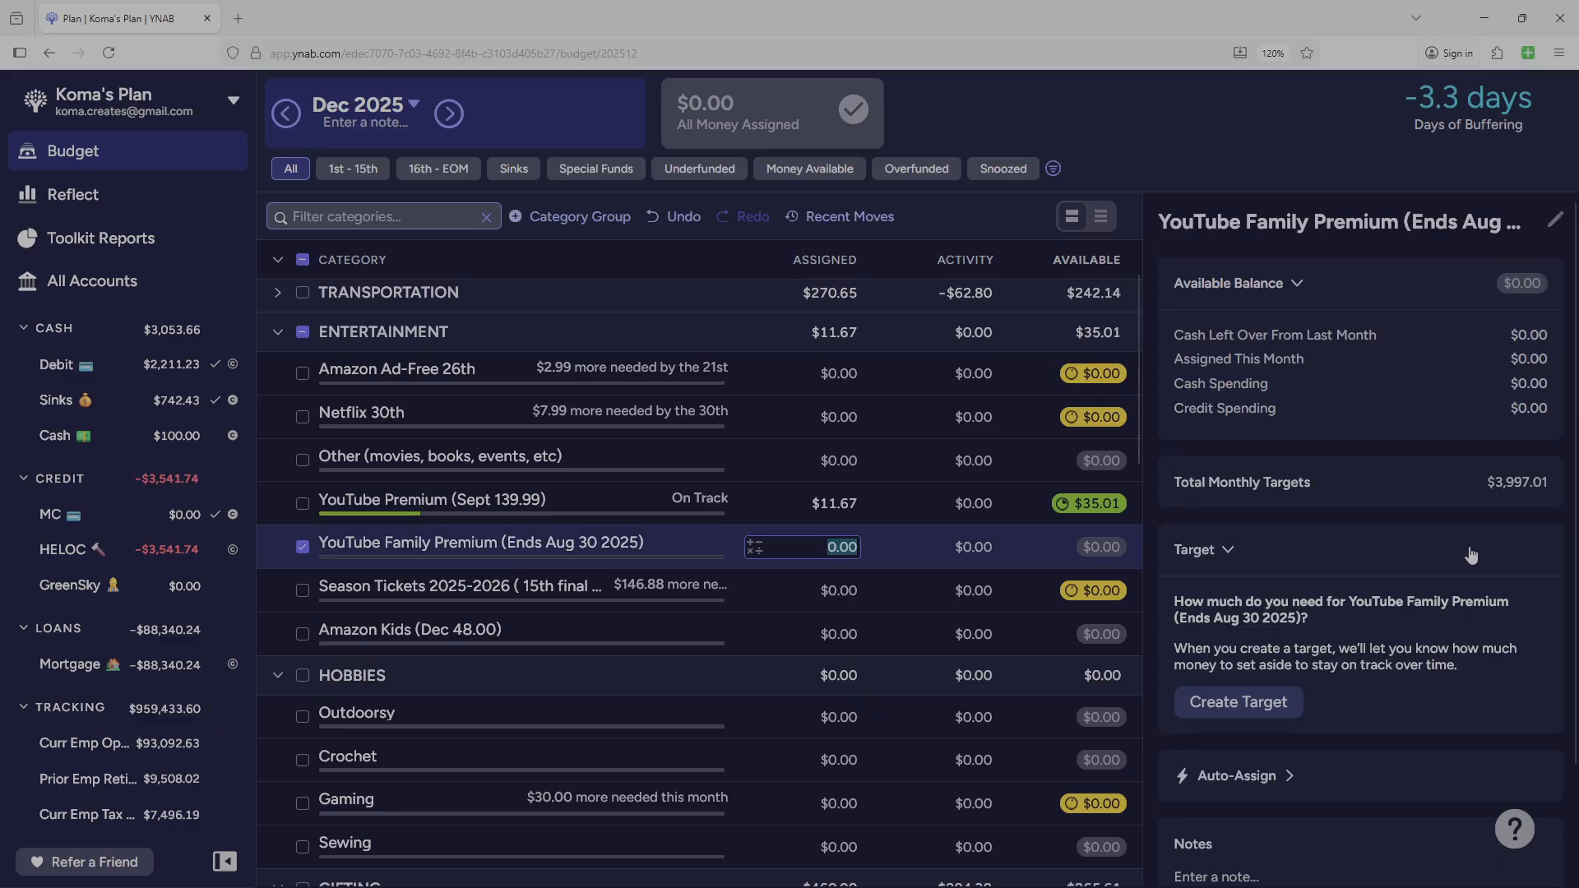
pyautogui.scroll(-3, 1415, 549)
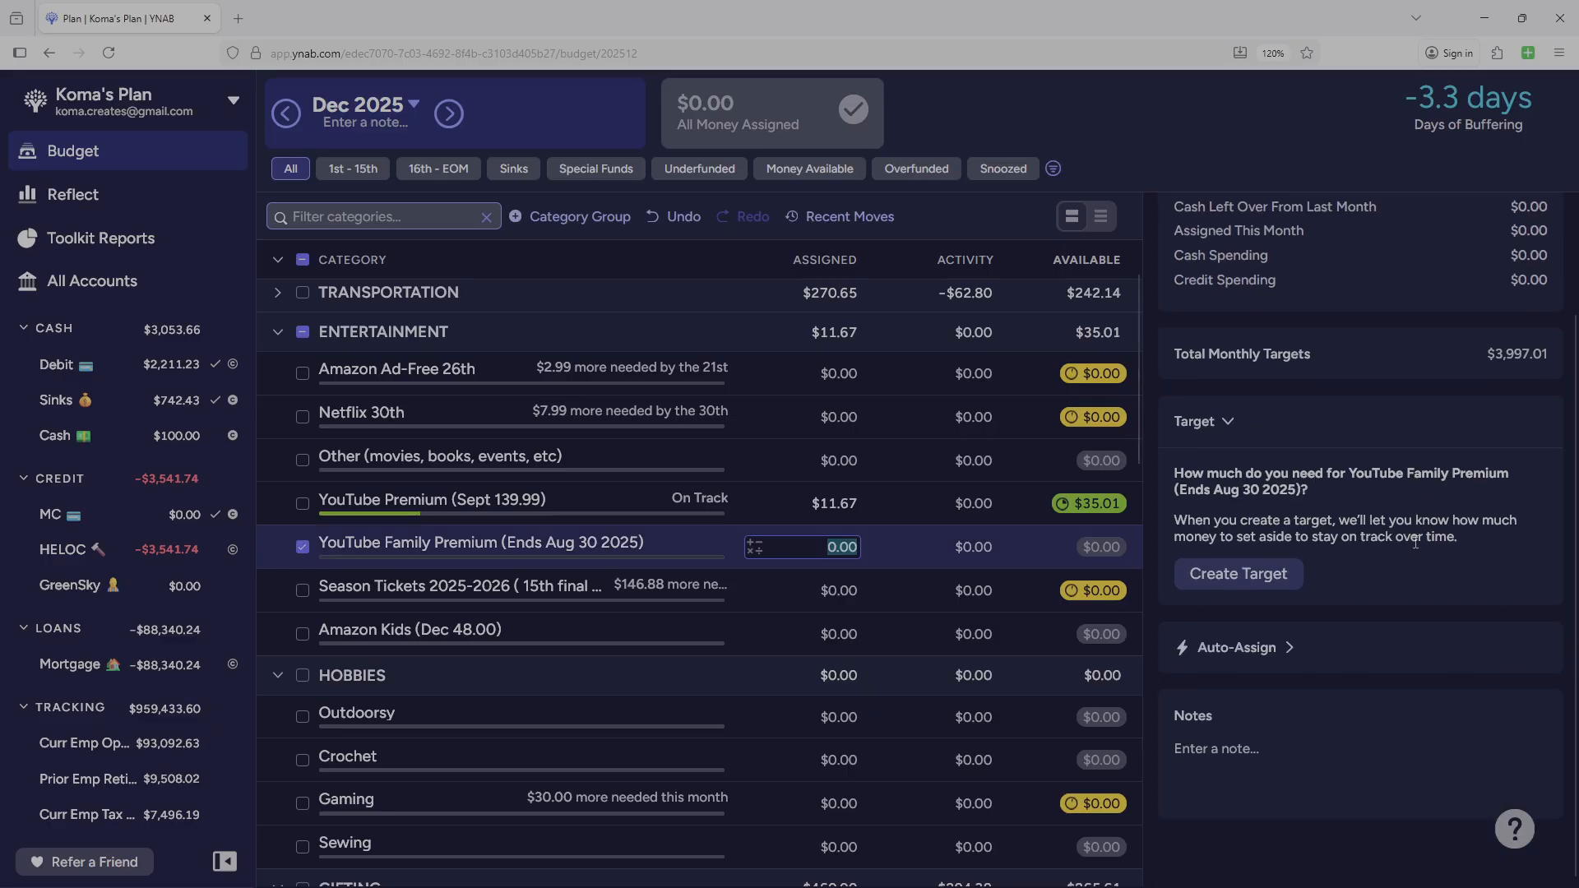
pyautogui.scroll(3, 1415, 543)
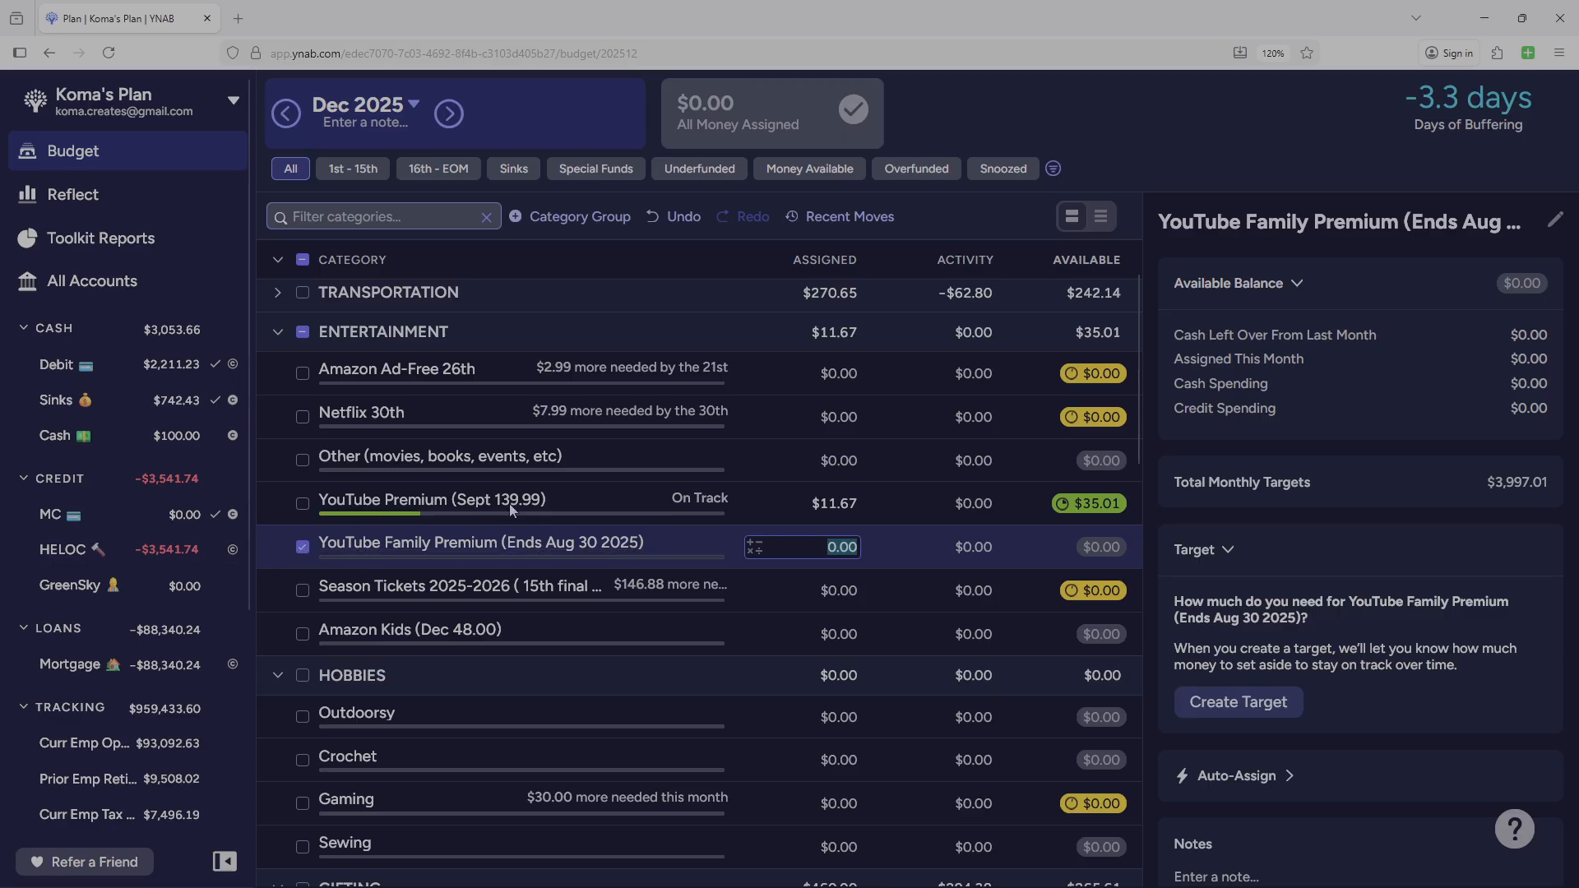
pyautogui.click(301, 548)
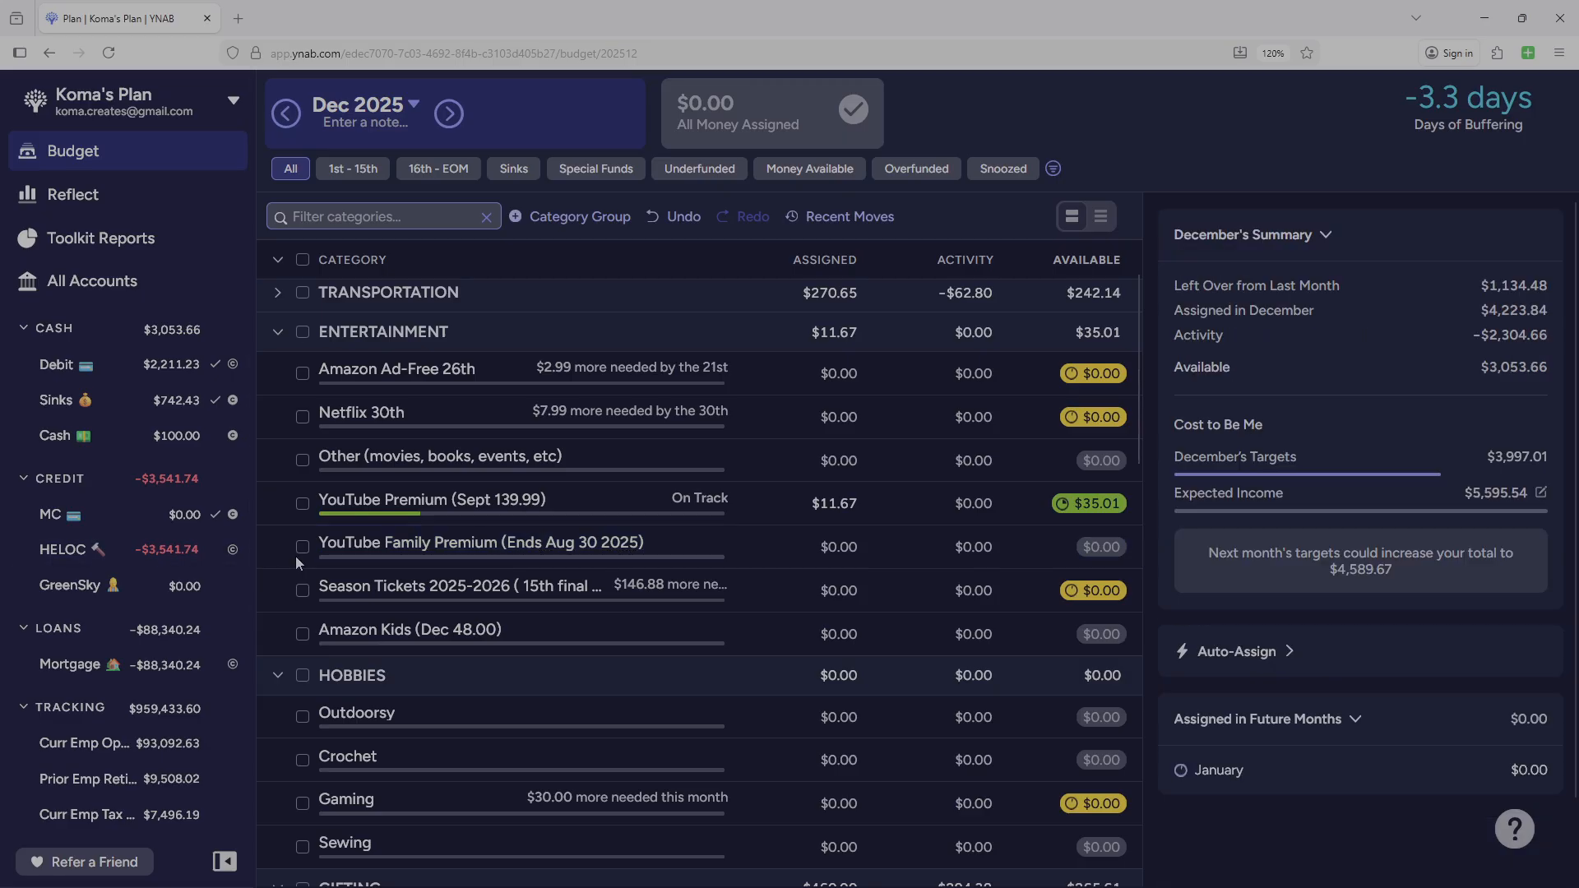
pyautogui.click(273, 546)
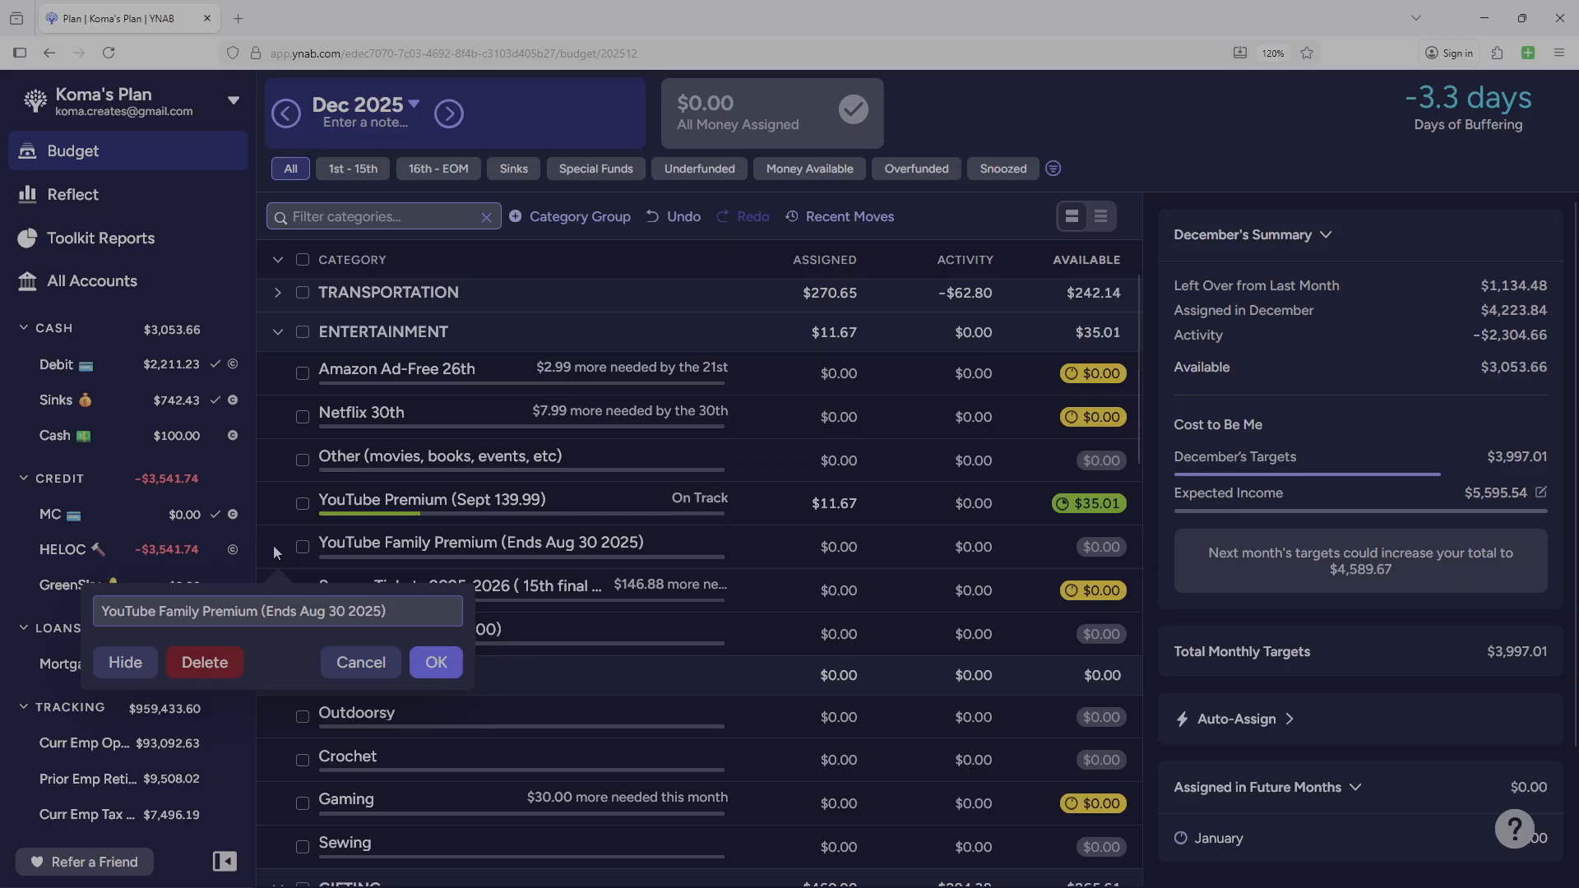
pyautogui.click(123, 663)
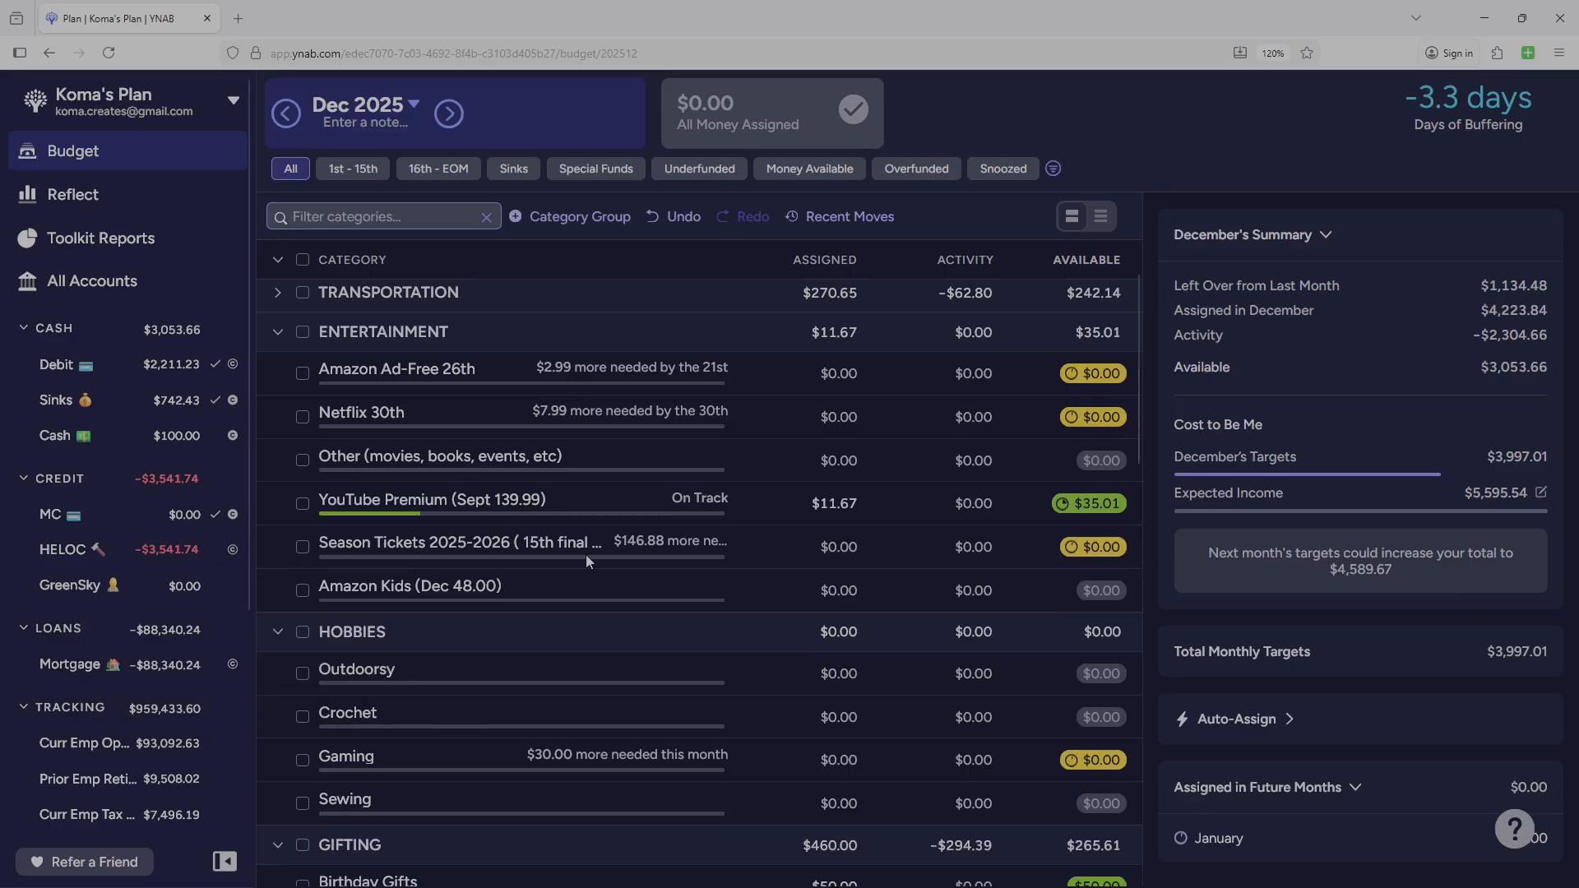
pyautogui.click(279, 548)
pyautogui.click(125, 663)
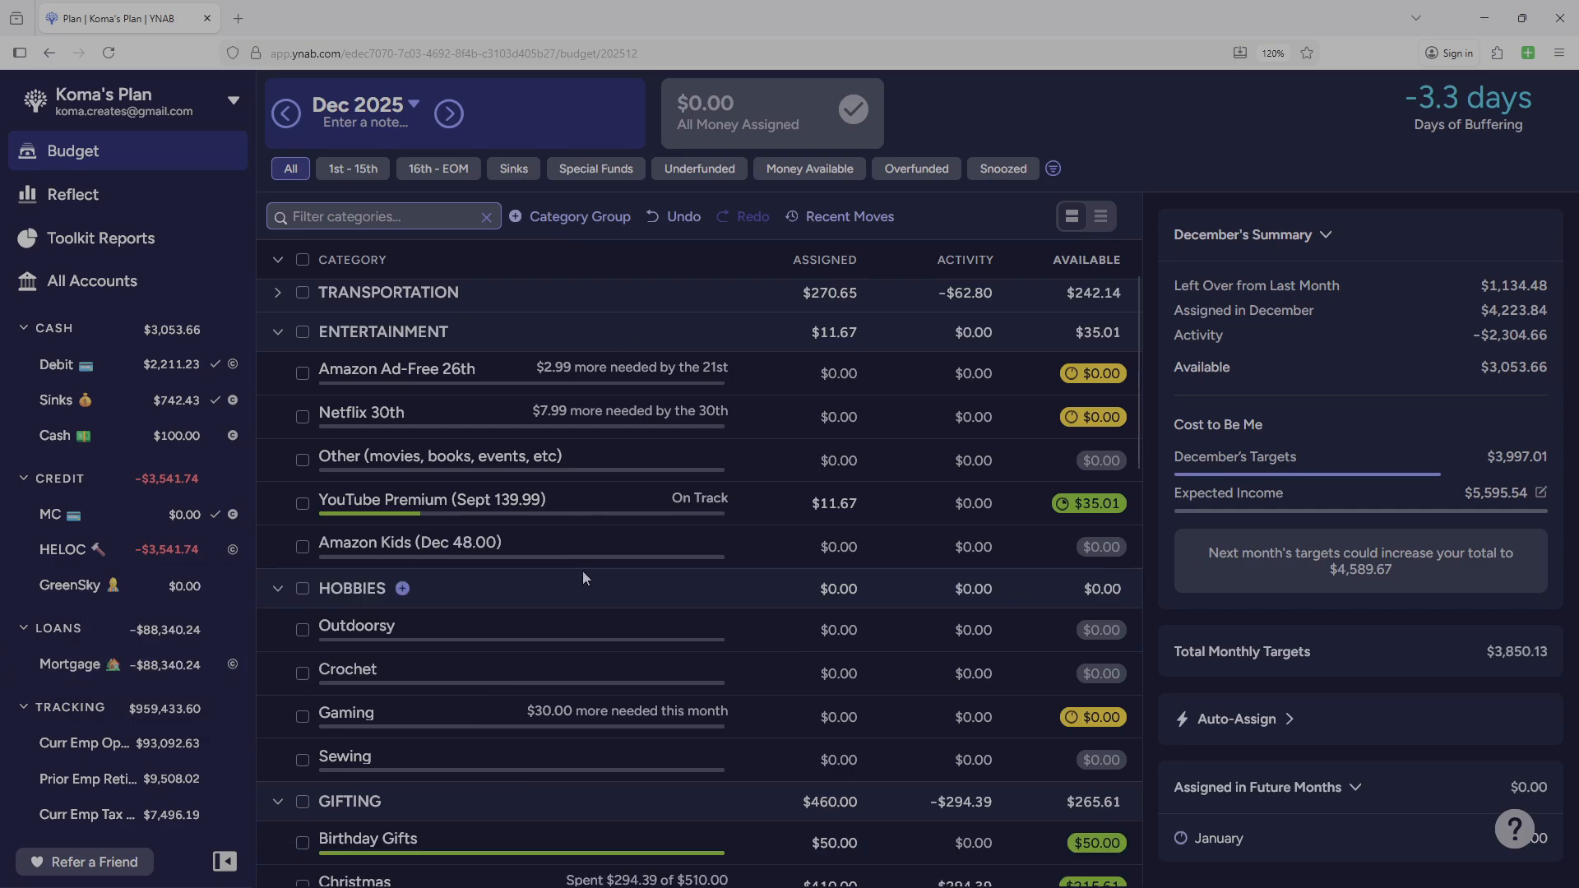
# Review the list of hidden categories at the end of the budget and close it without unhiding any.
pyautogui.scroll(-15, 412, 663)
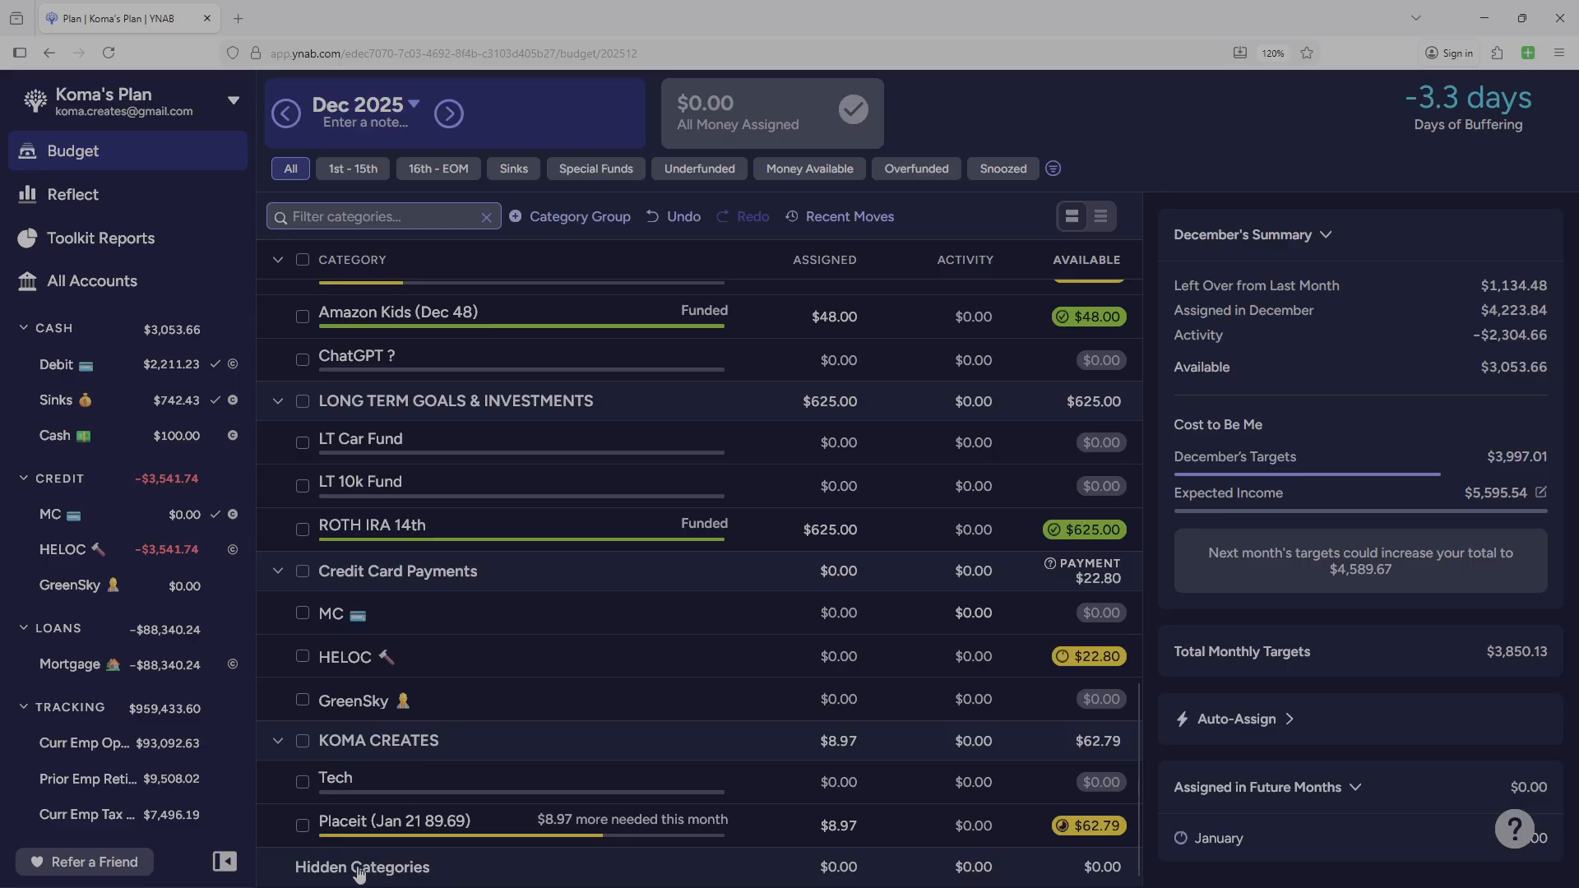
pyautogui.click(309, 868)
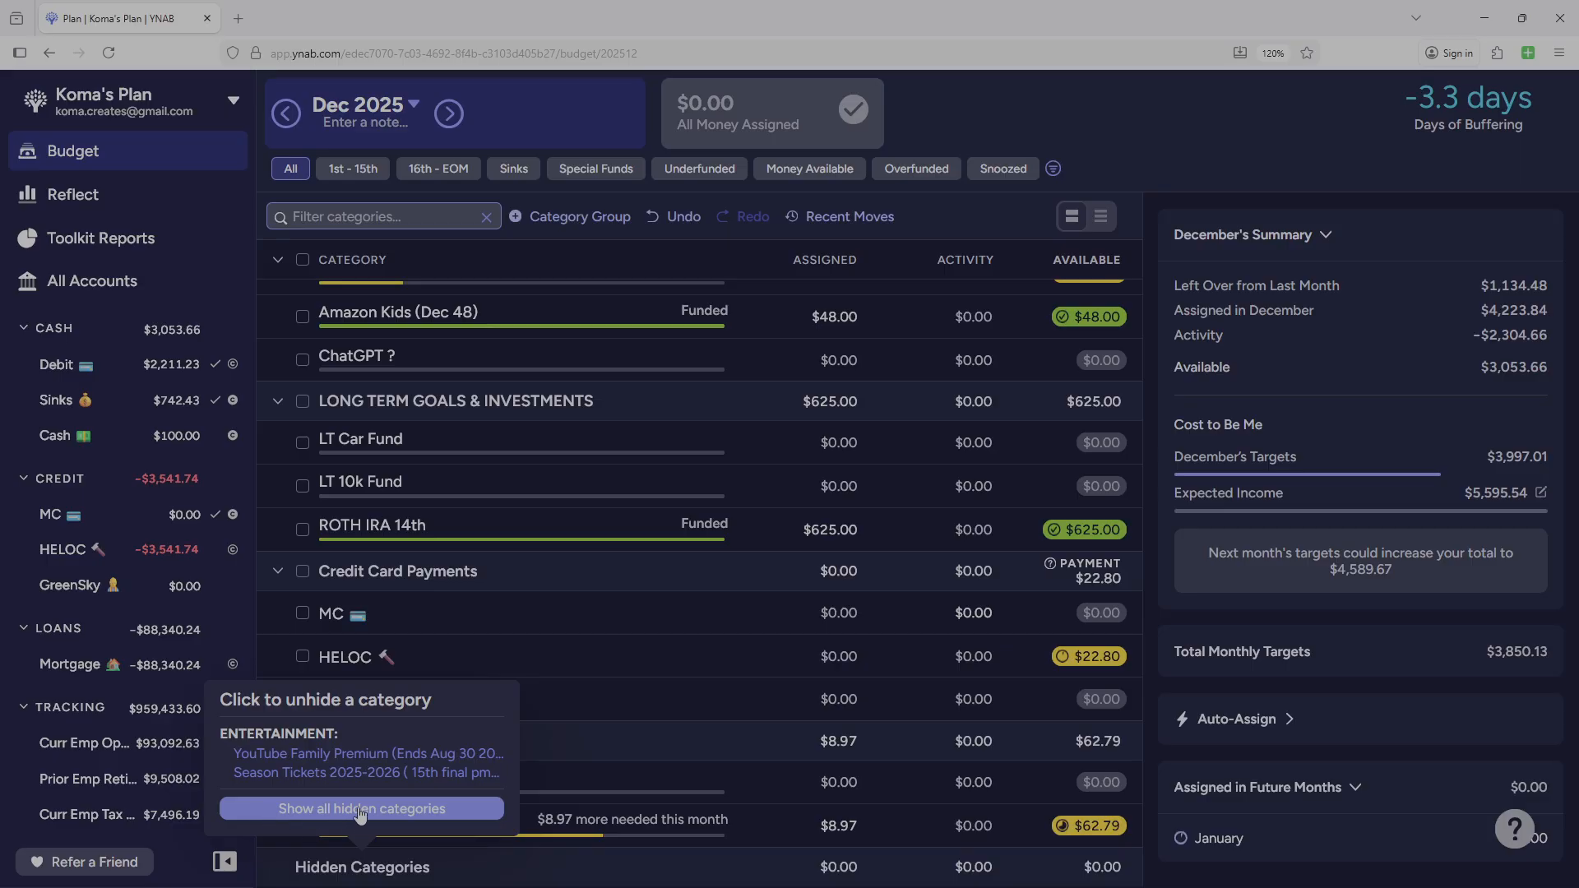
pyautogui.click(688, 571)
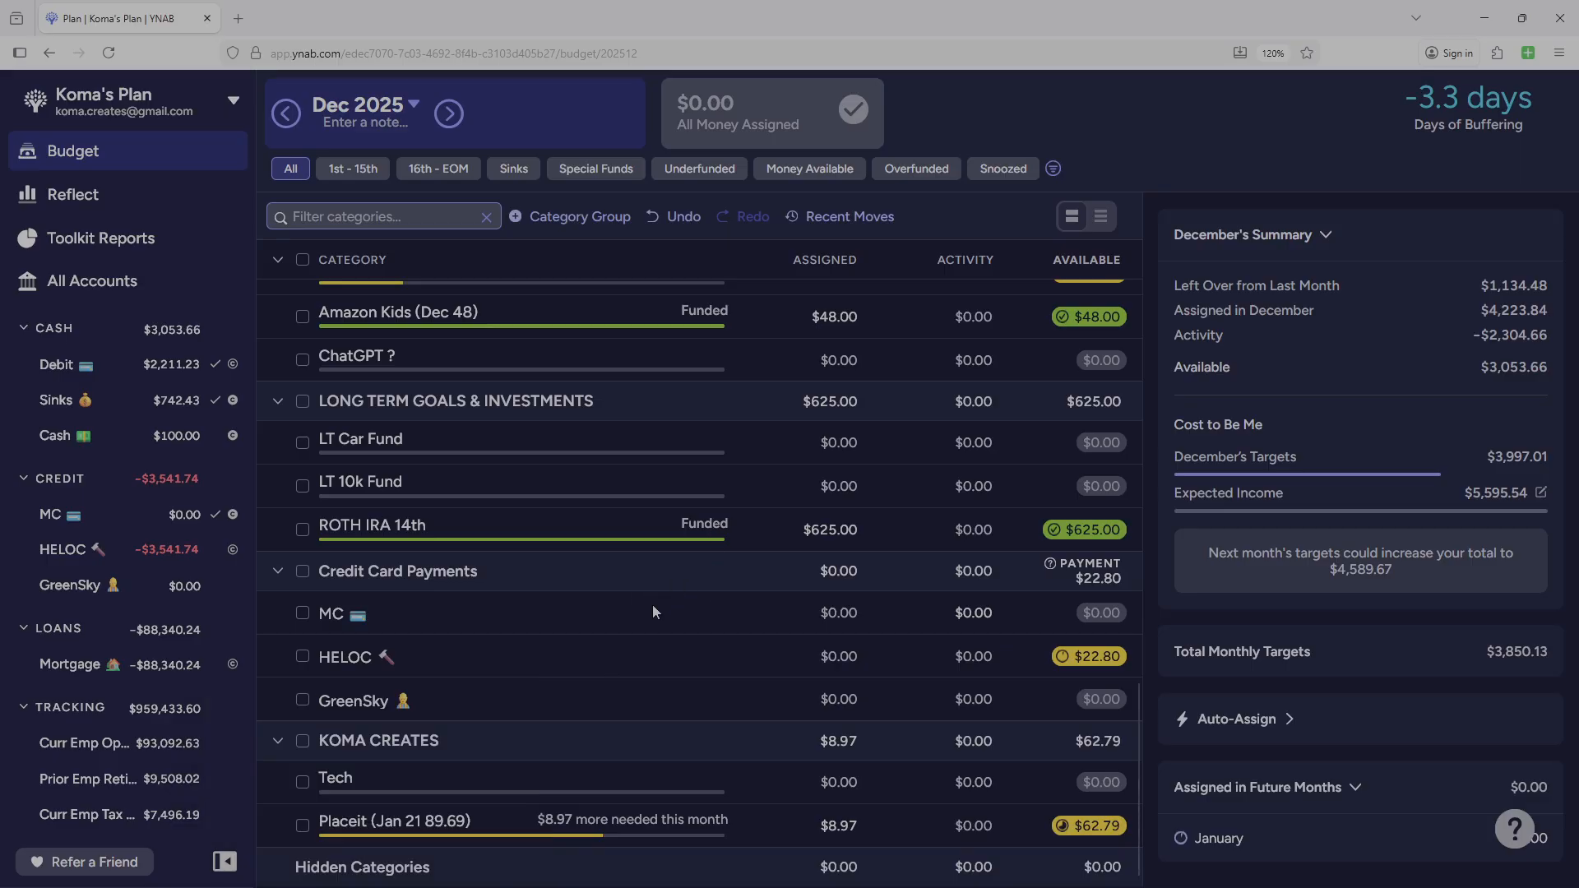
# Delete the duplicate Amazon Kids (Dec 48.00) category from ENTERTAINMENT and collapse that group.
pyautogui.scroll(4, 592, 644)
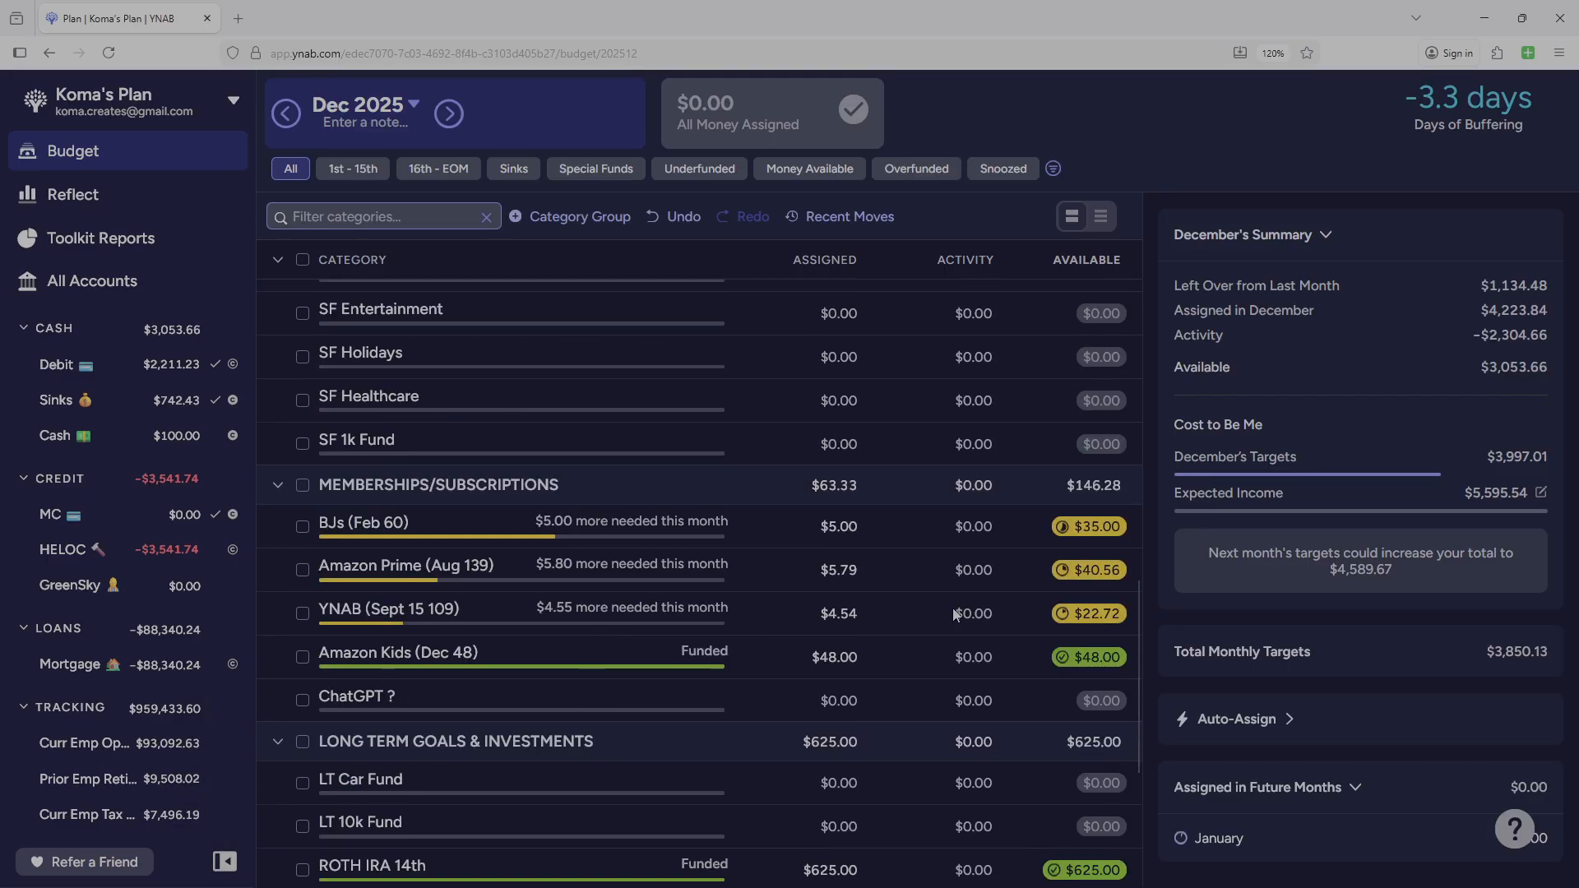
pyautogui.moveTo(1137, 675); pyautogui.dragTo(1126, 337)
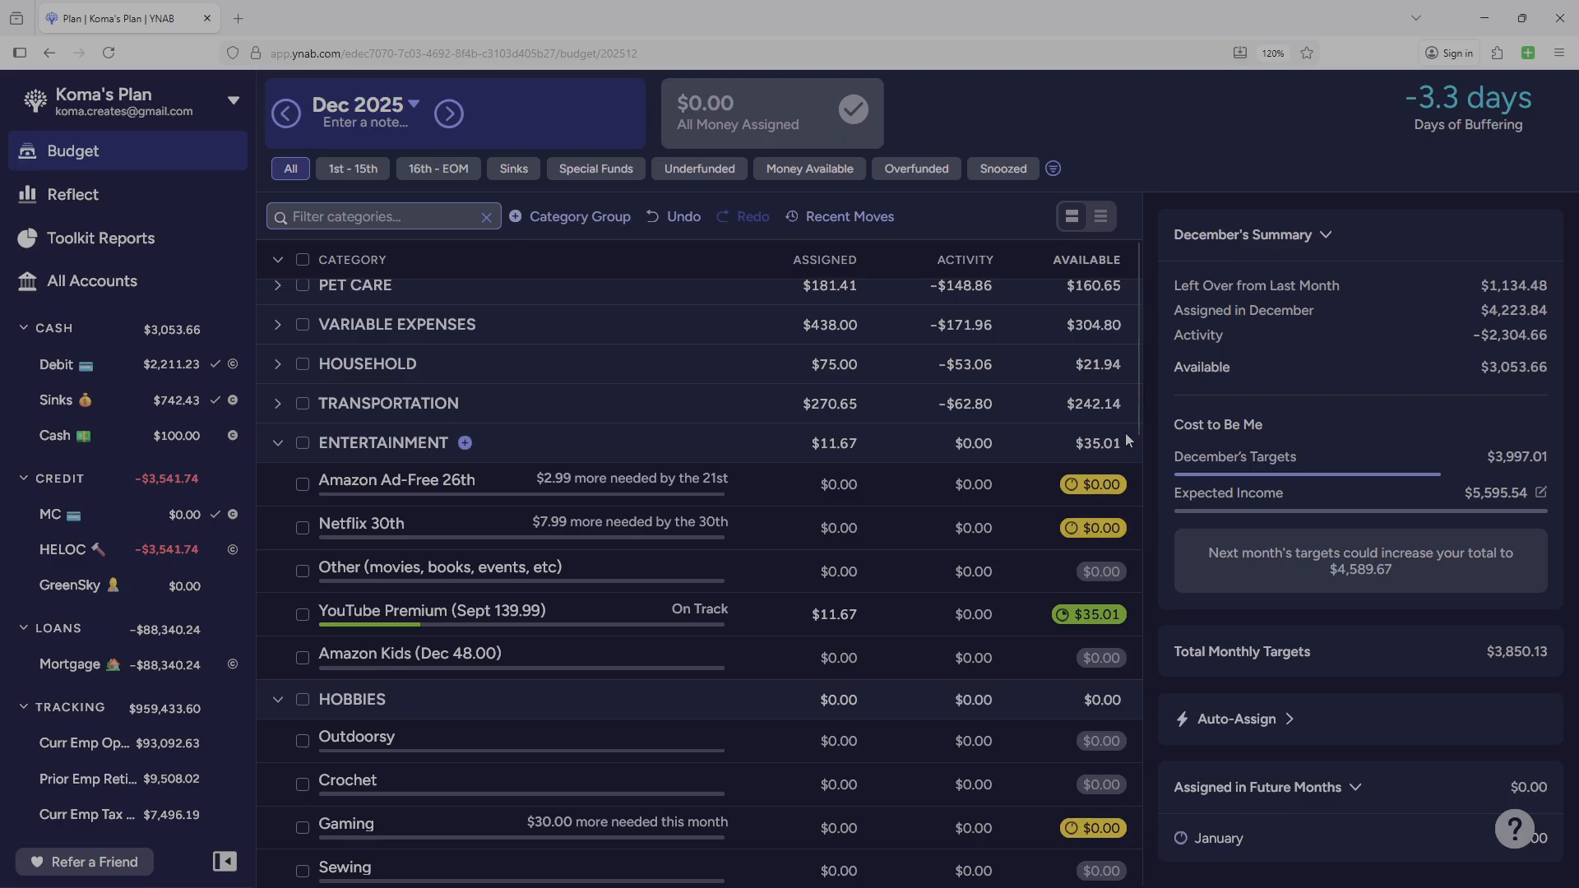
pyautogui.moveTo(1136, 416); pyautogui.dragTo(1145, 672)
pyautogui.scroll(-3, 1150, 705)
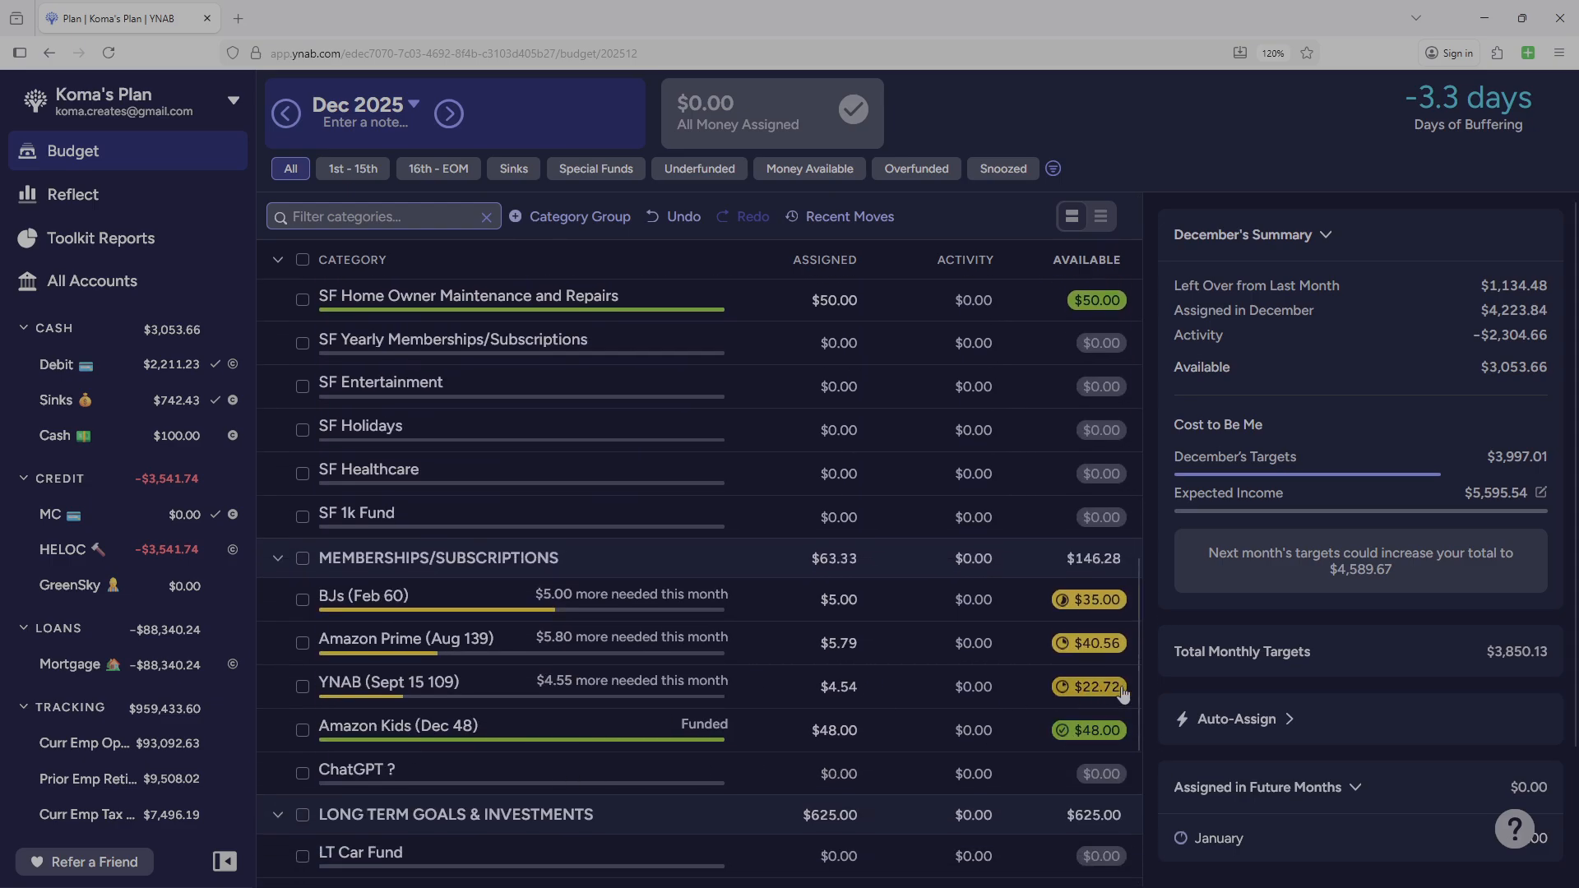
pyautogui.moveTo(1137, 689); pyautogui.dragTo(1122, 393)
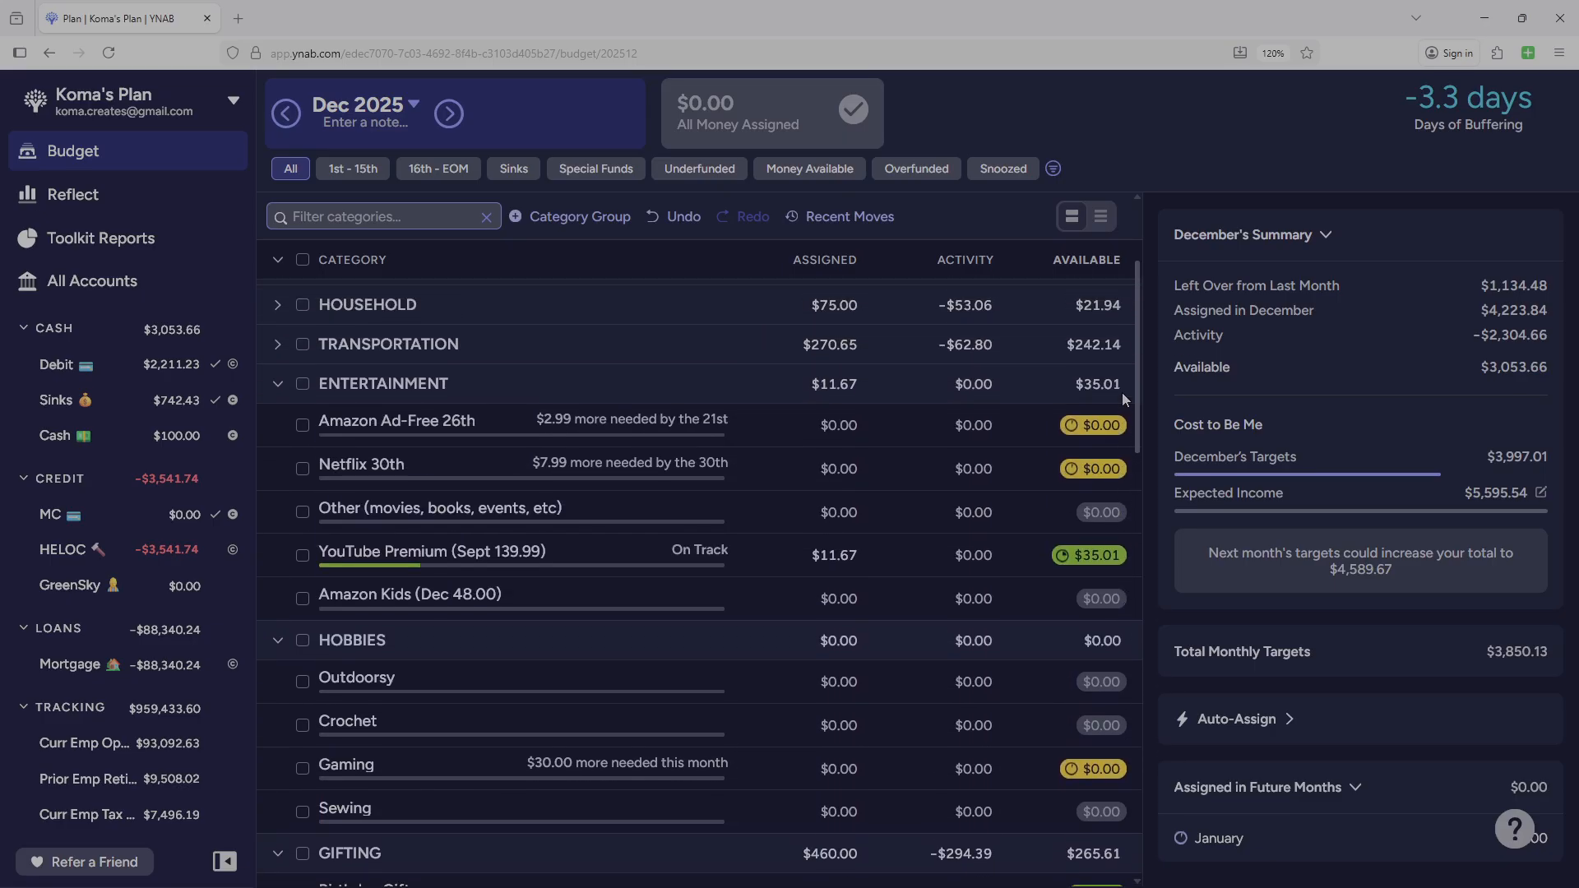
pyautogui.click(574, 590)
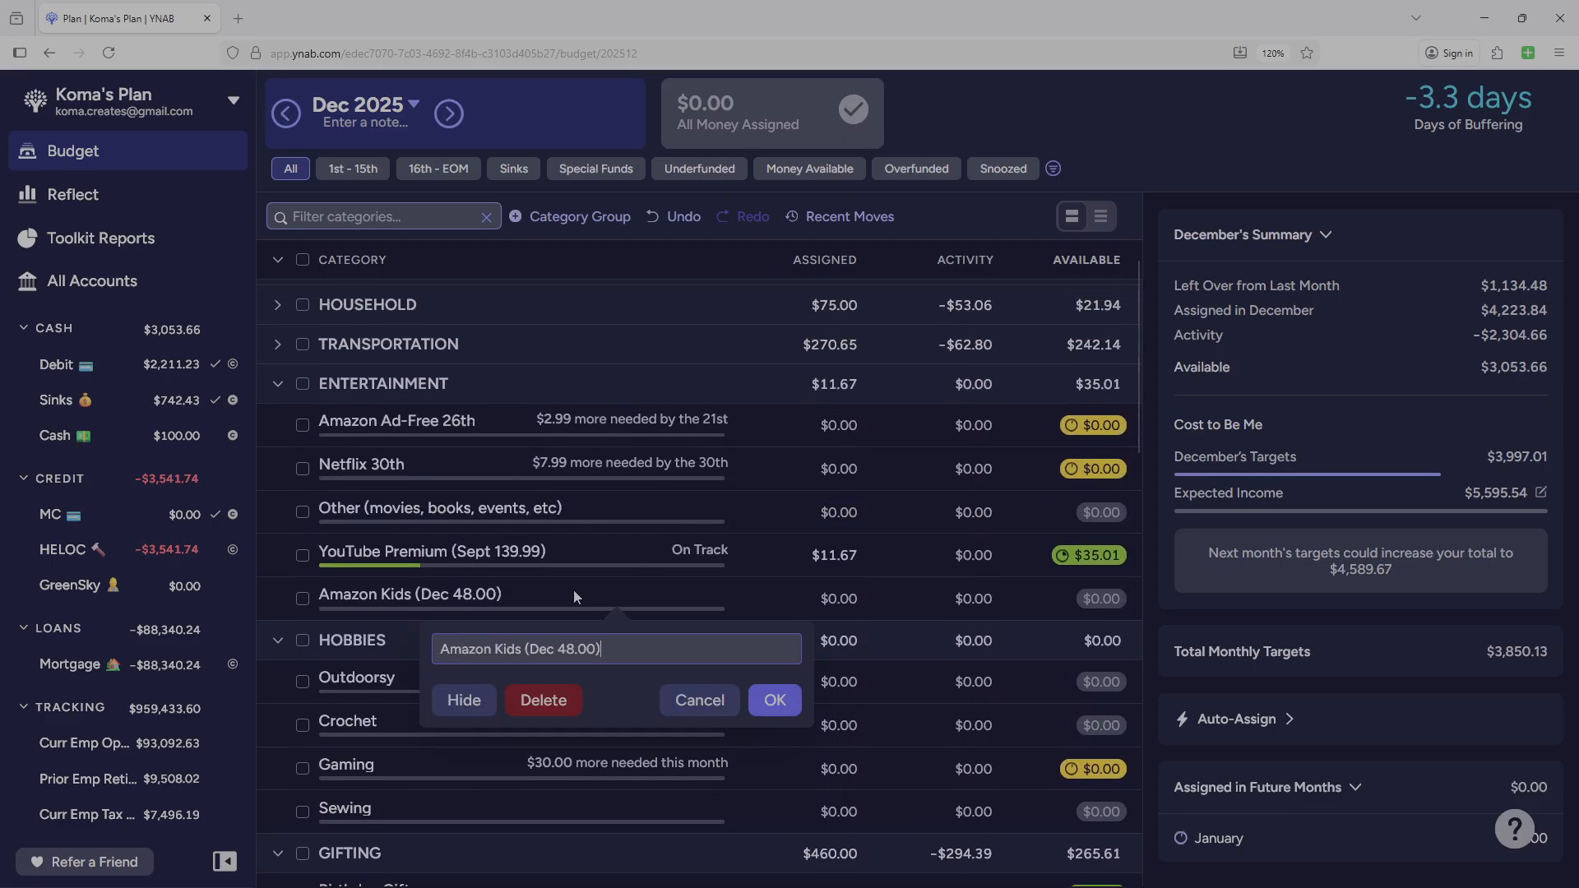
pyautogui.click(552, 712)
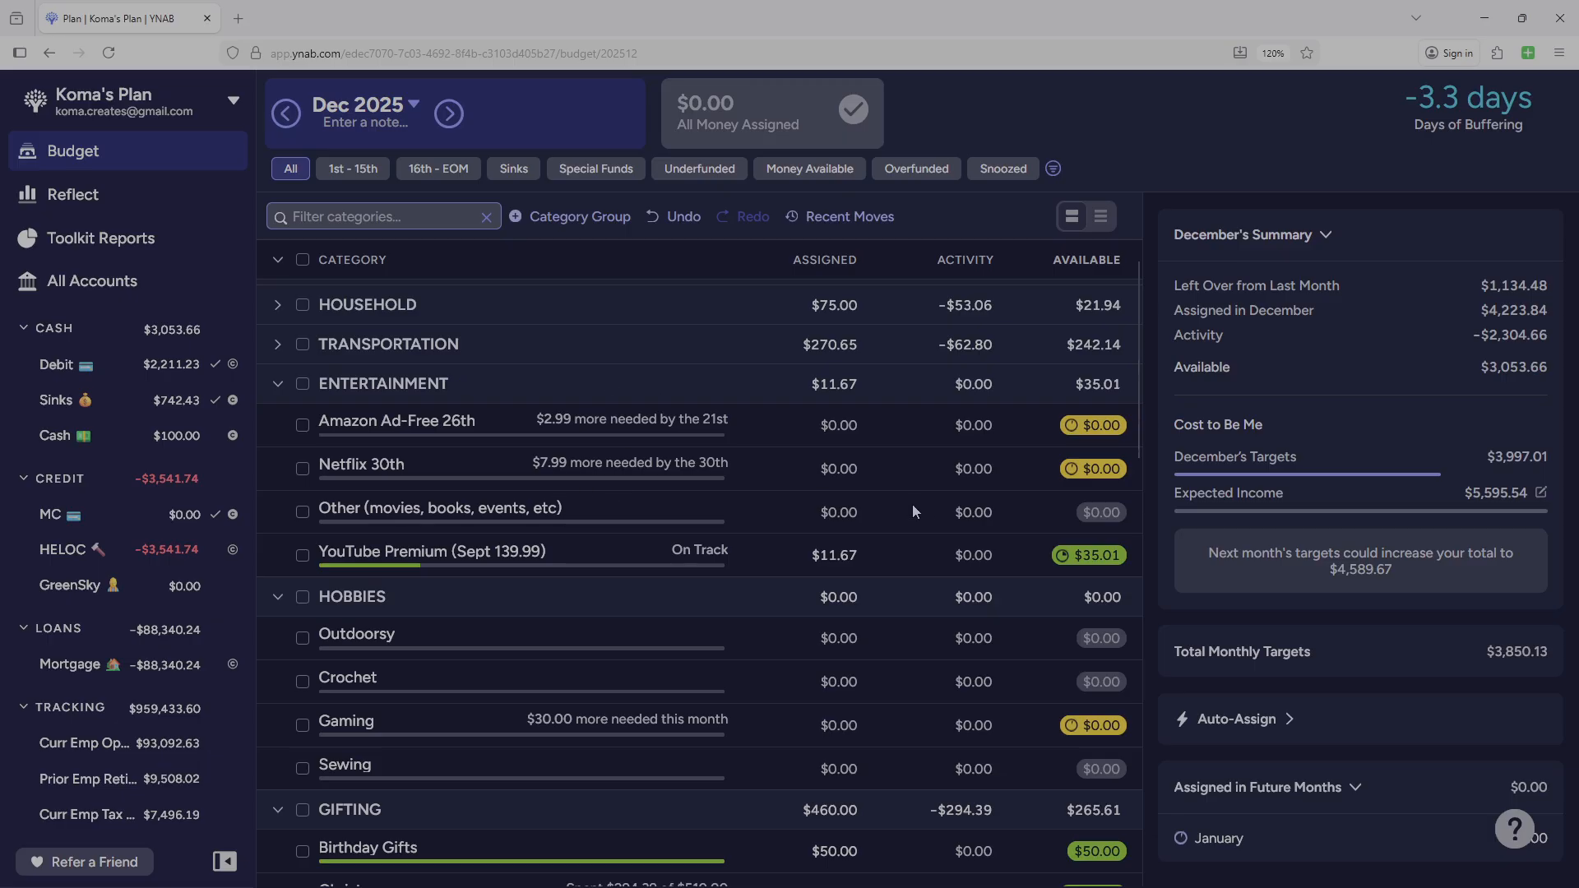
pyautogui.click(278, 386)
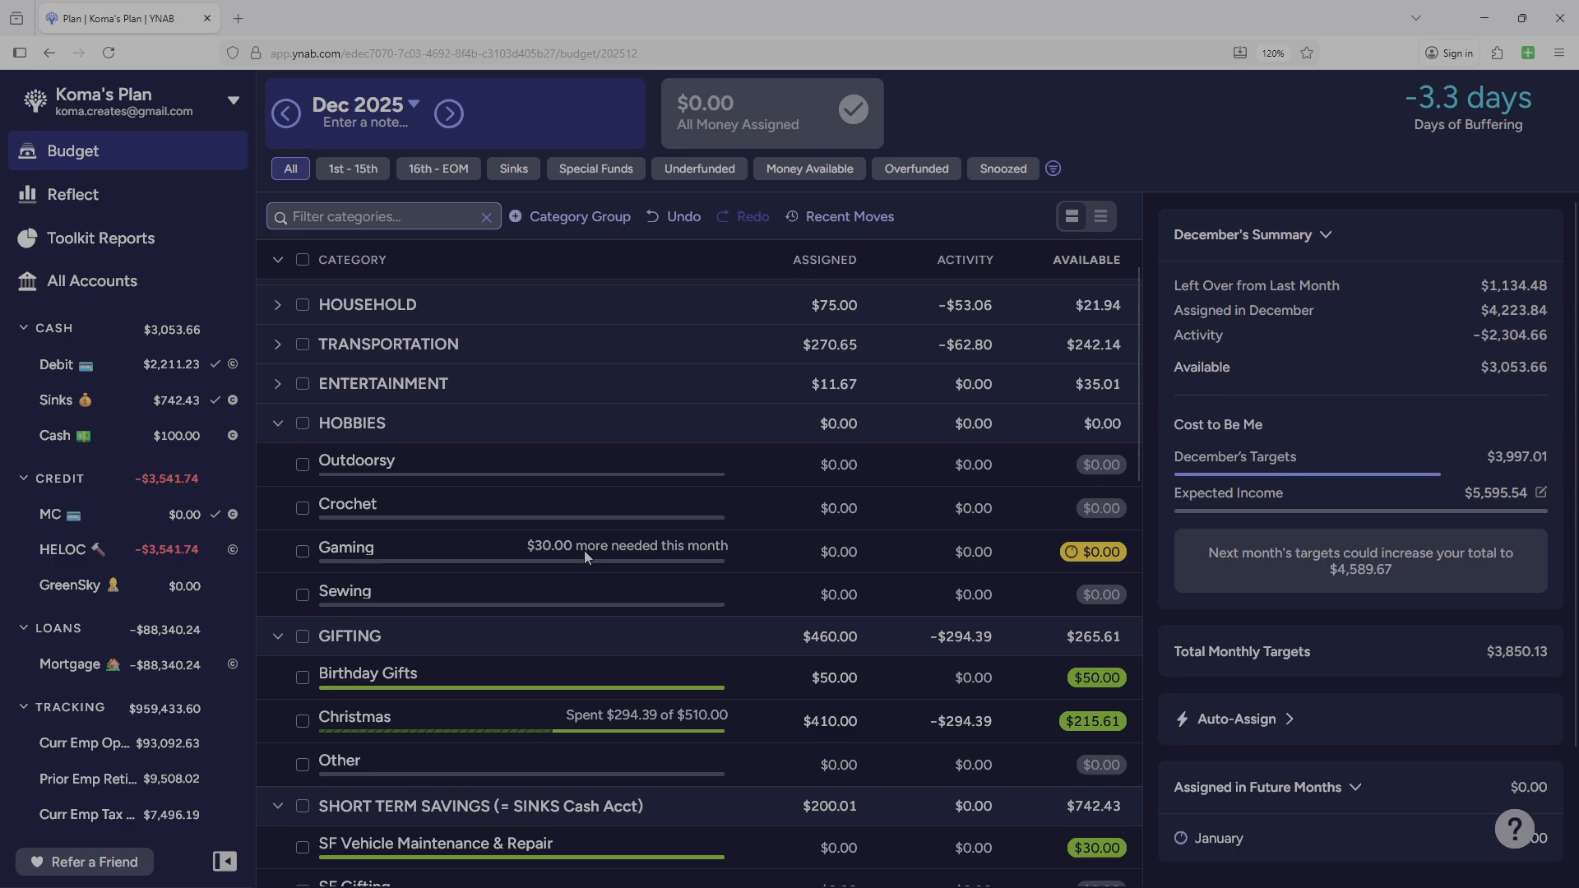
# Collapse the groups HOBBIES, GIFTING, SHORT TERM SAVINGS, MEMBERSHIPS/SUBSCRIPTIONS, LONG TERM GOALS & INVESTMENTS and Credit Card Payments, and select Tech in KOMA CREATES.
pyautogui.click(279, 427)
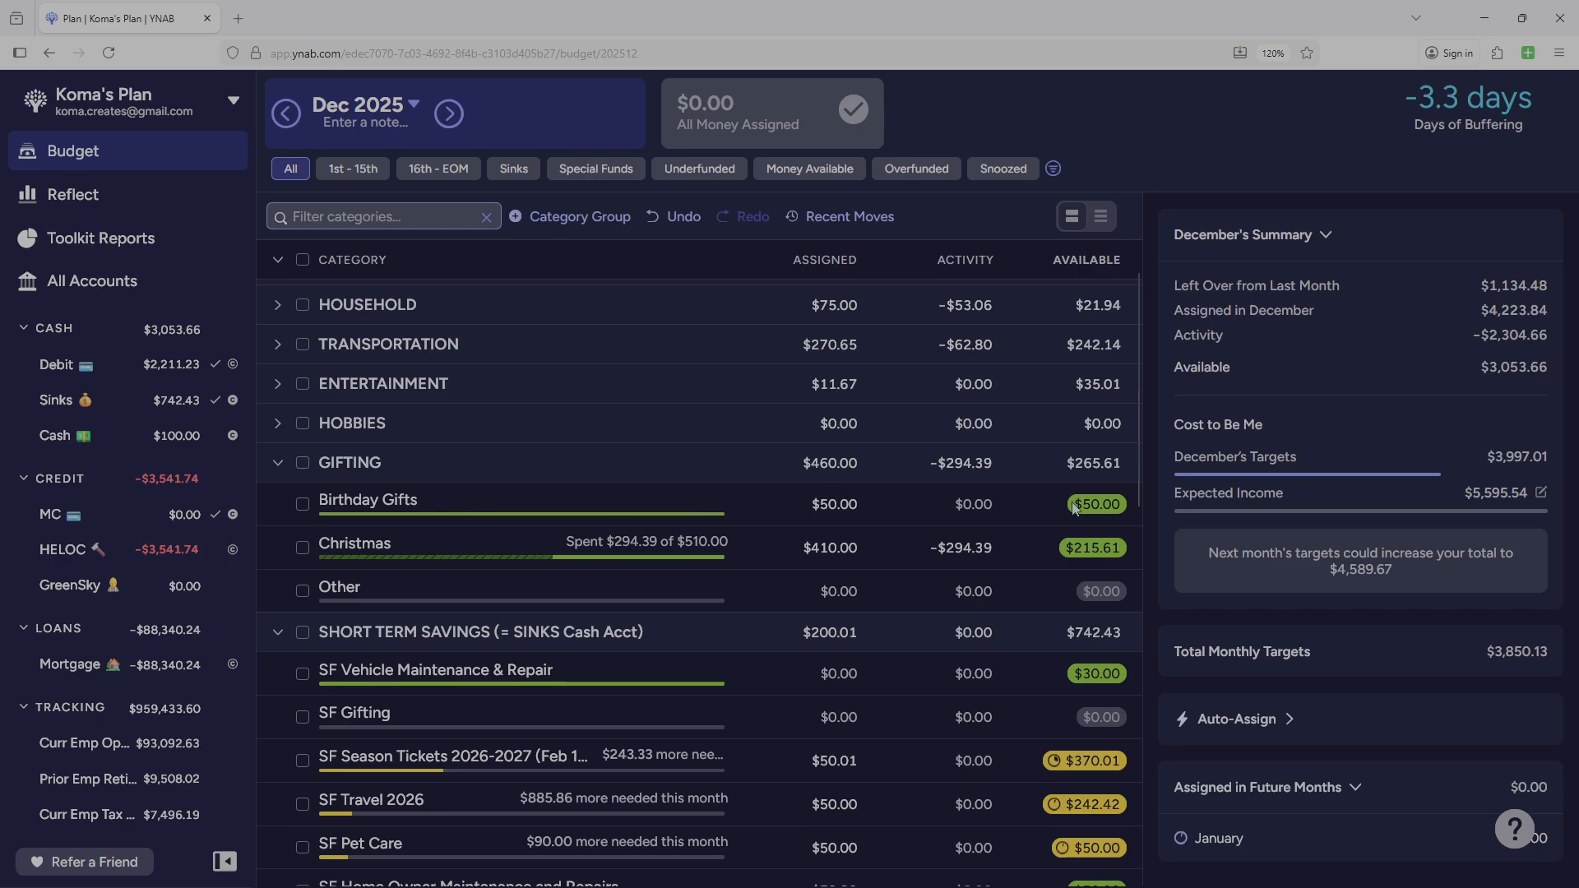
pyautogui.click(277, 465)
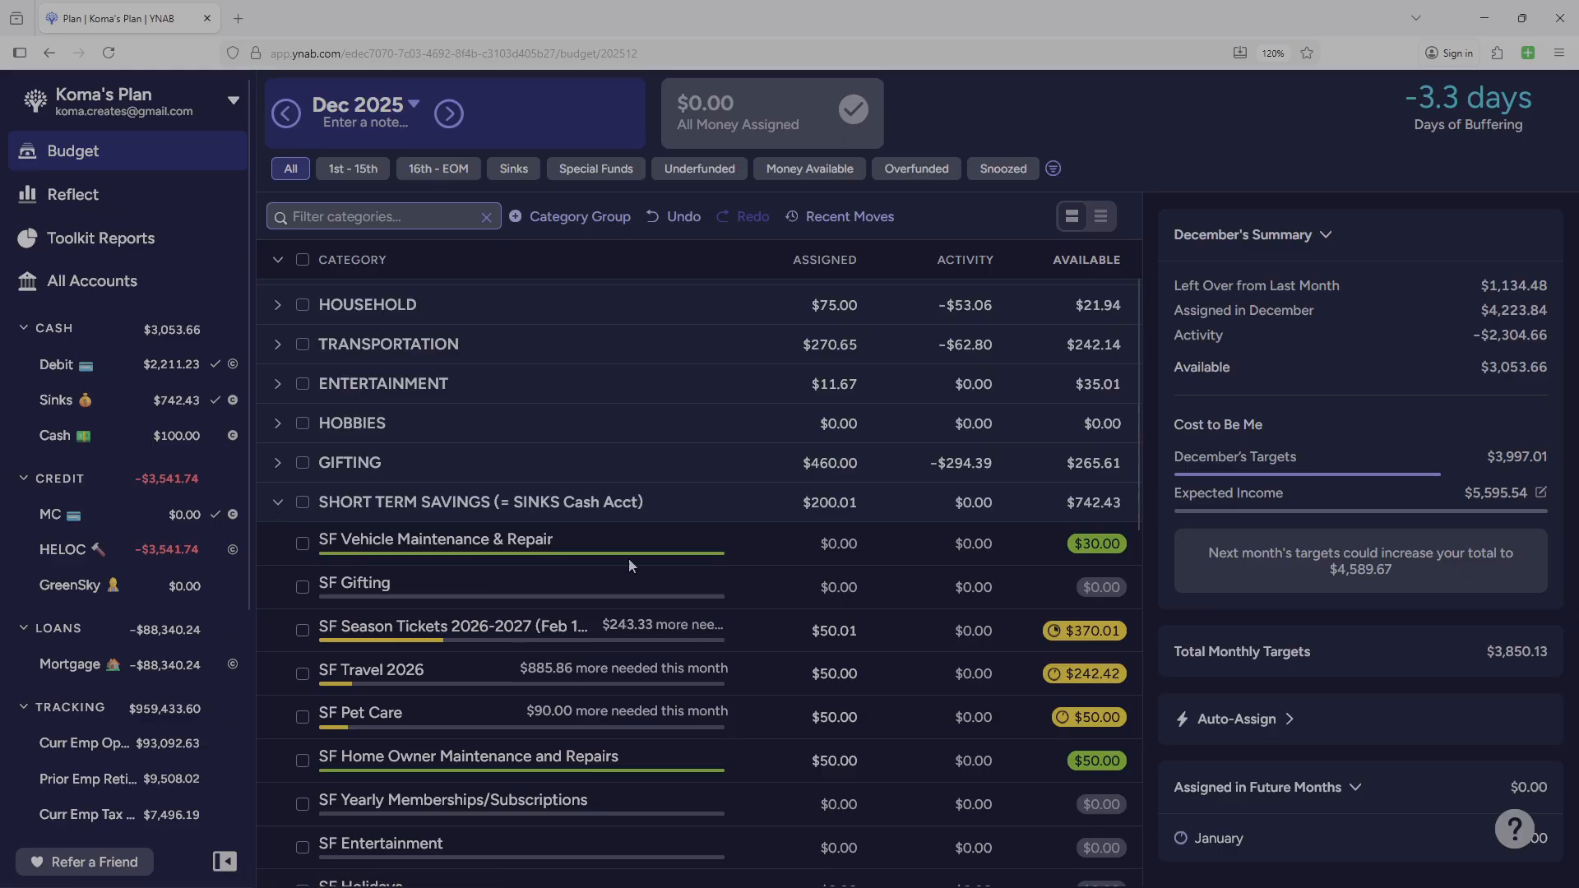
pyautogui.click(276, 502)
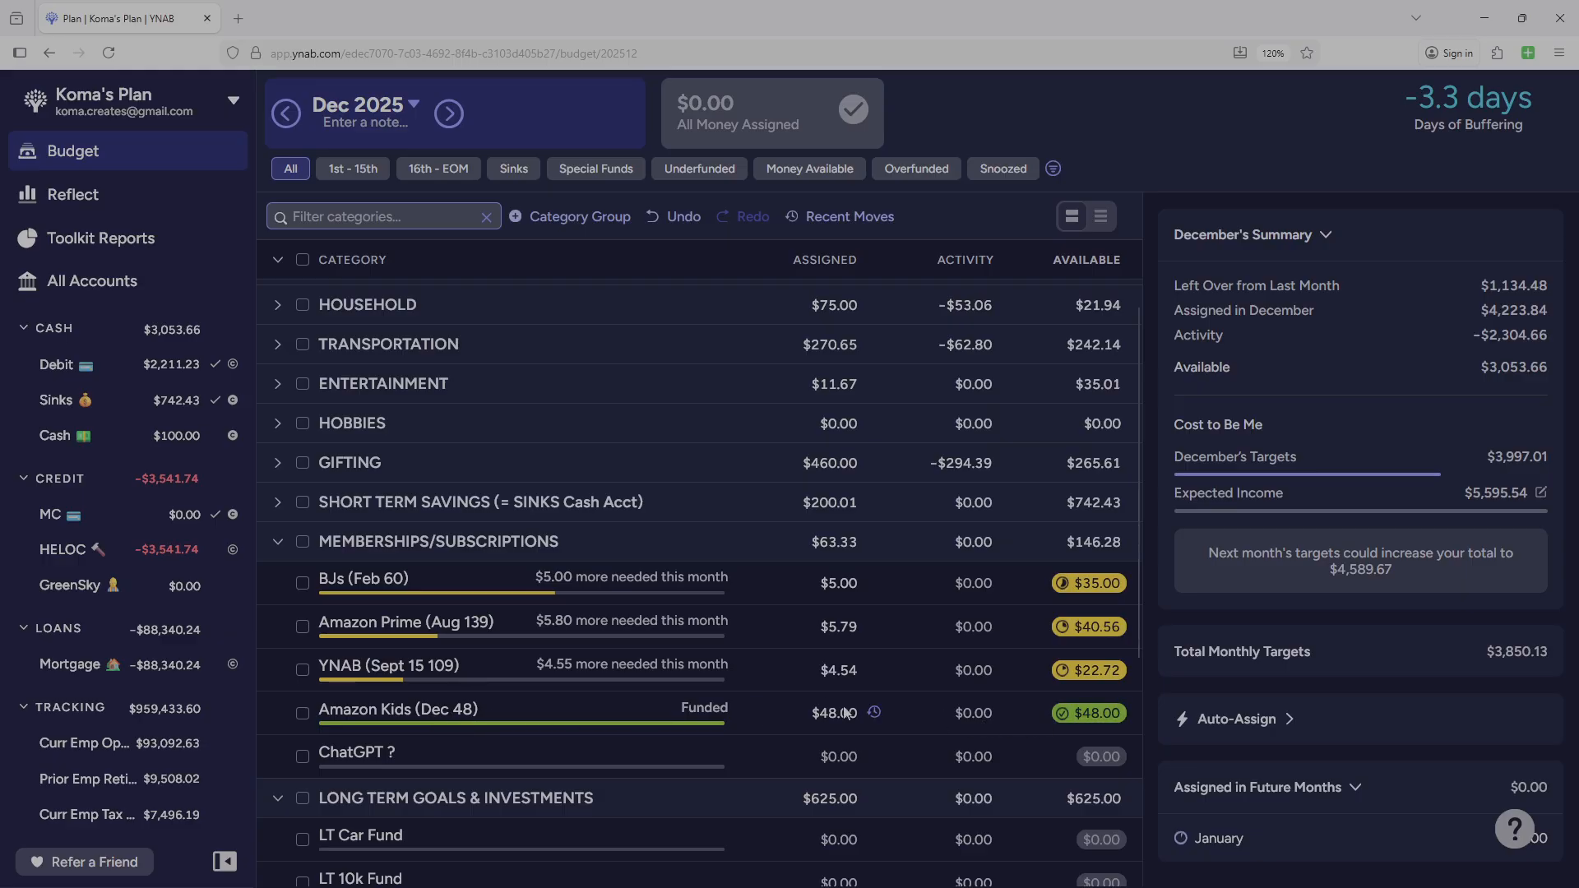
pyautogui.click(277, 544)
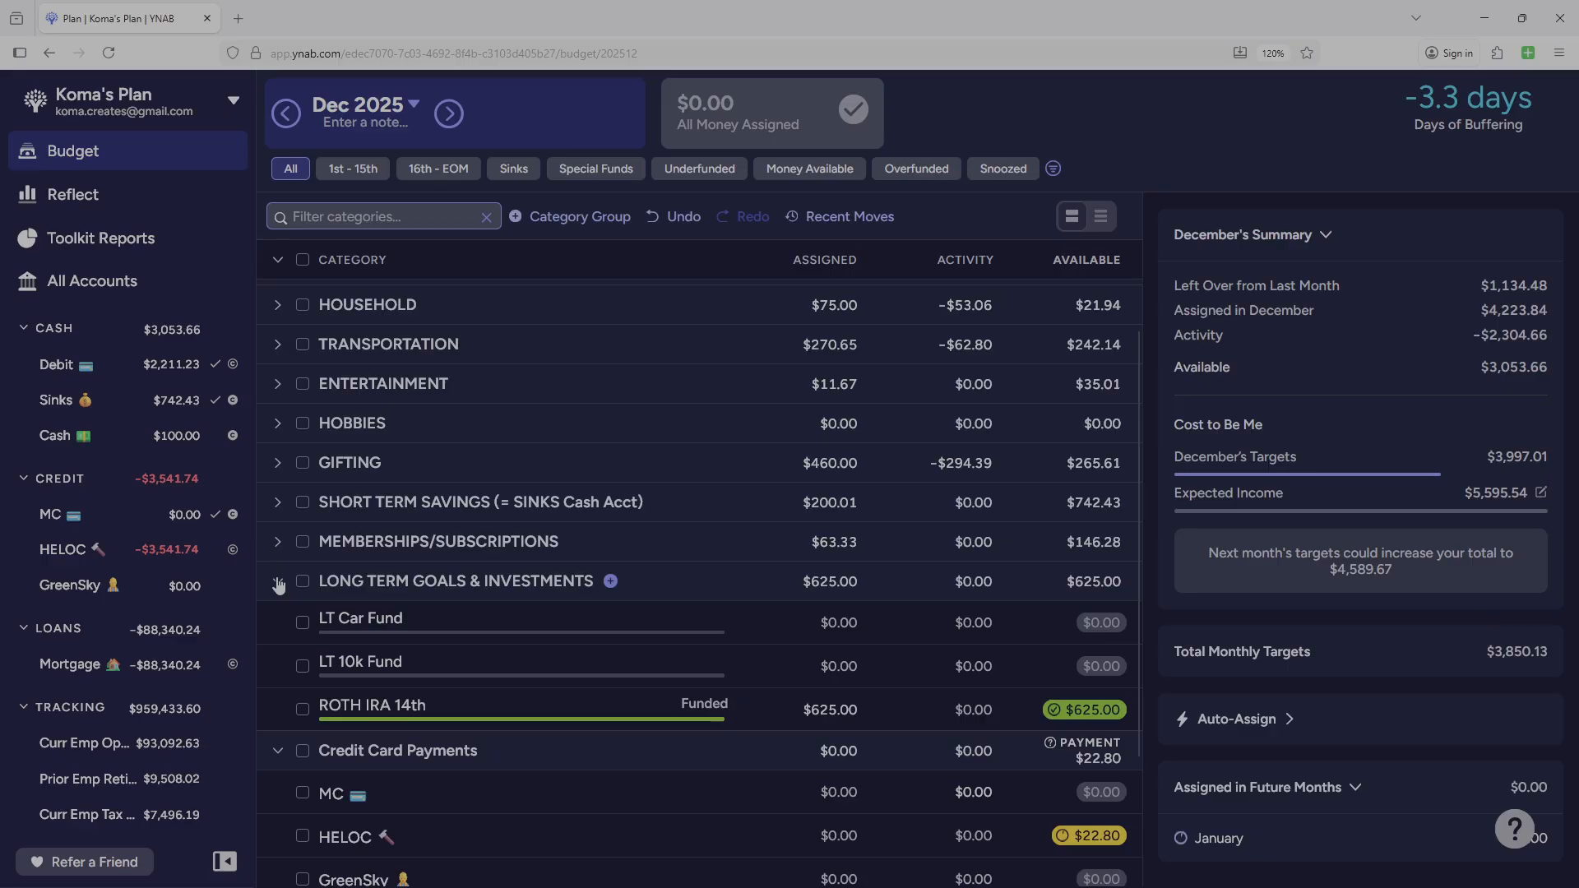
pyautogui.click(278, 582)
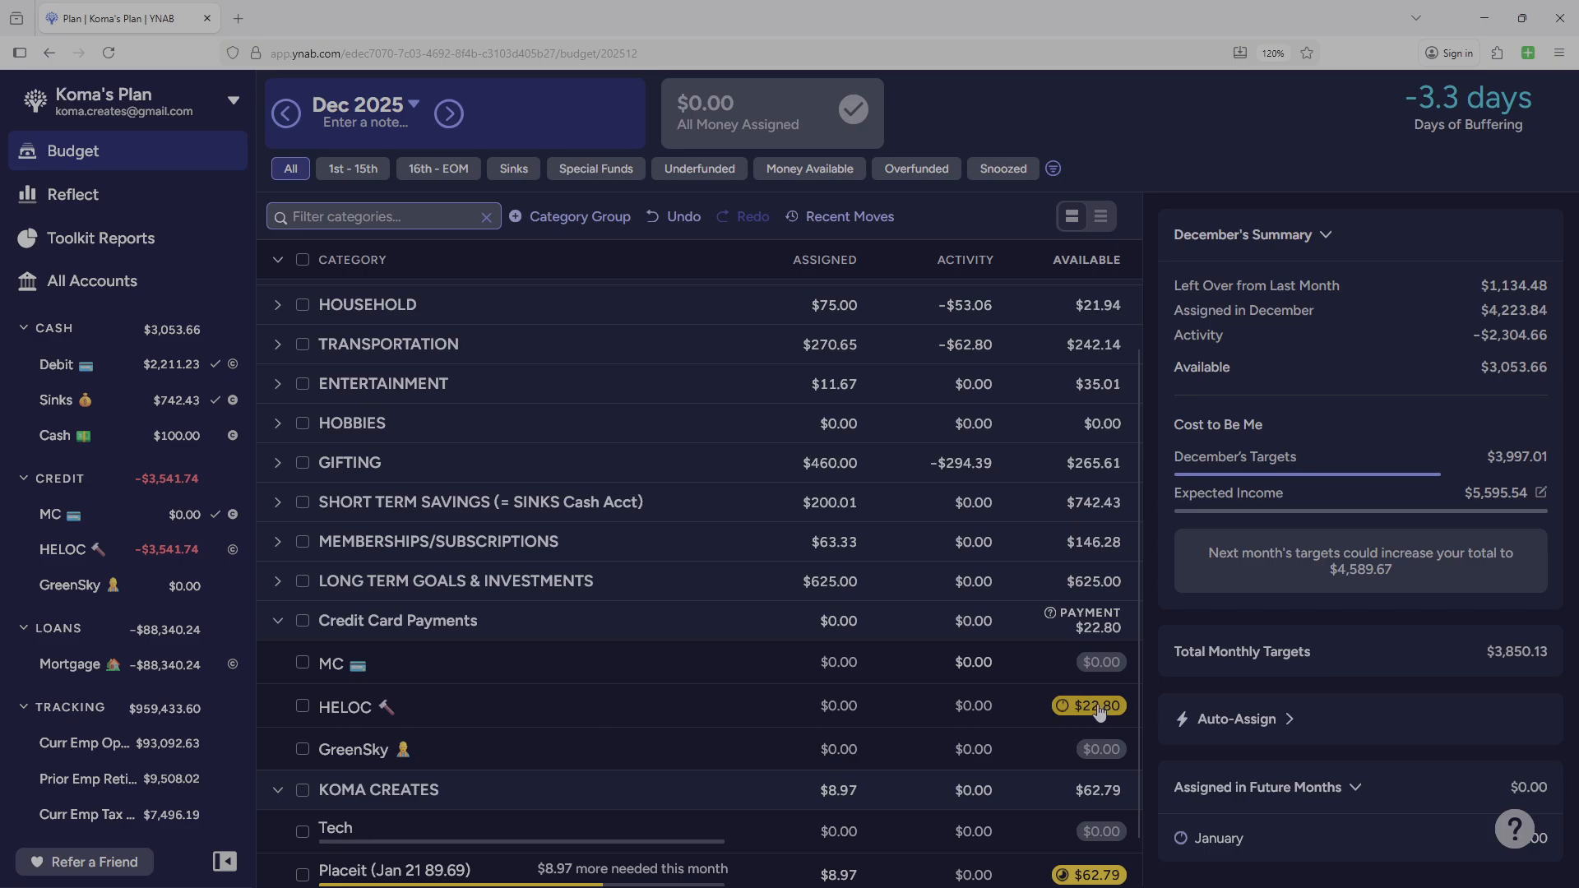
pyautogui.click(278, 622)
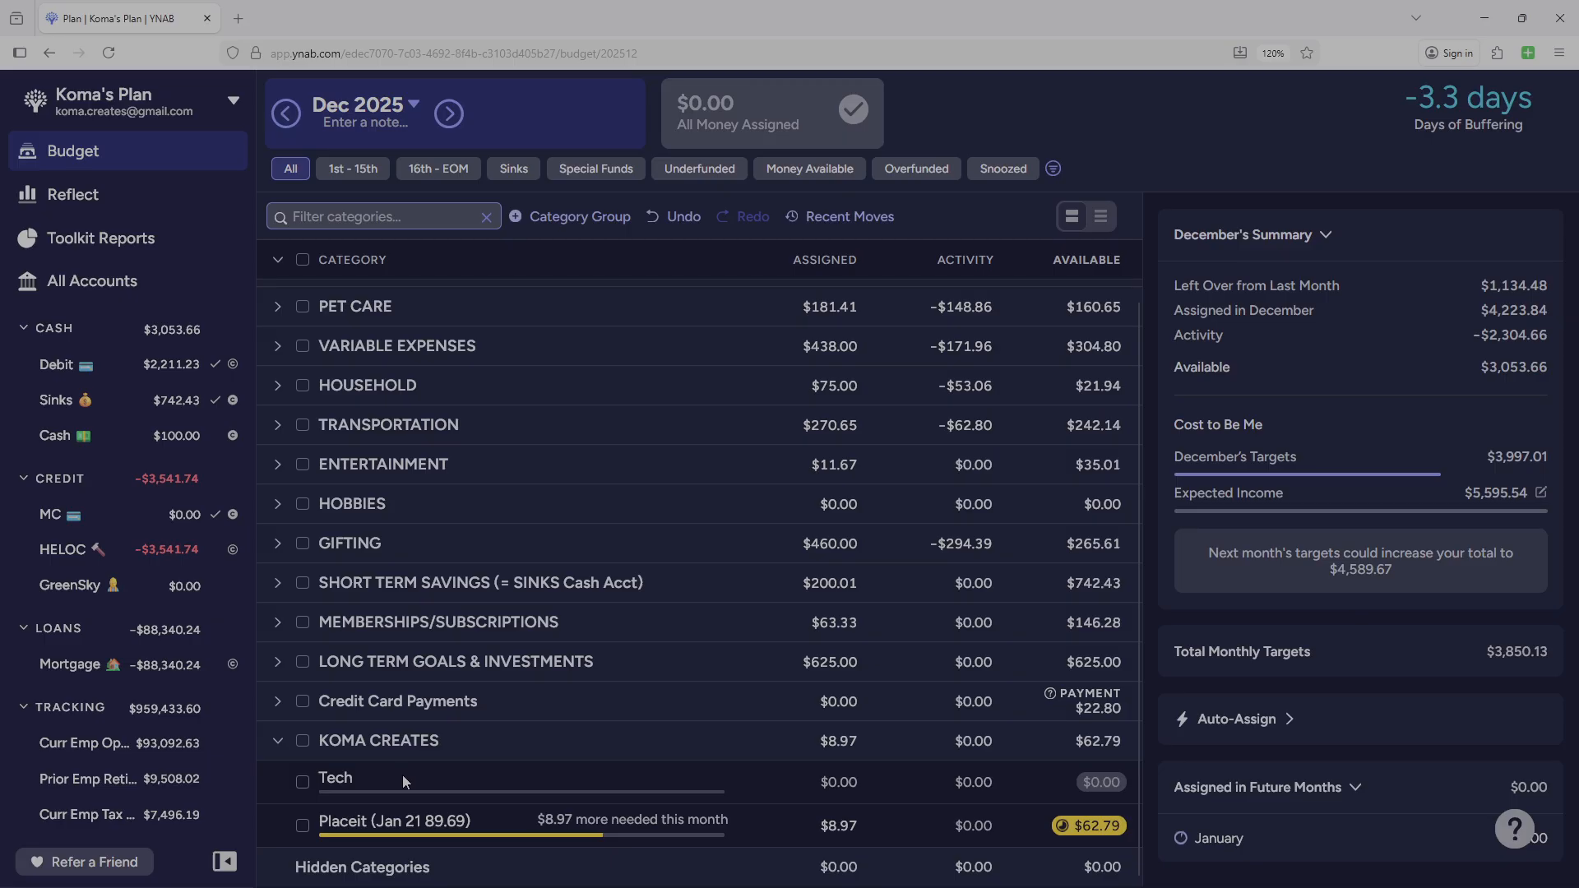
pyautogui.click(713, 773)
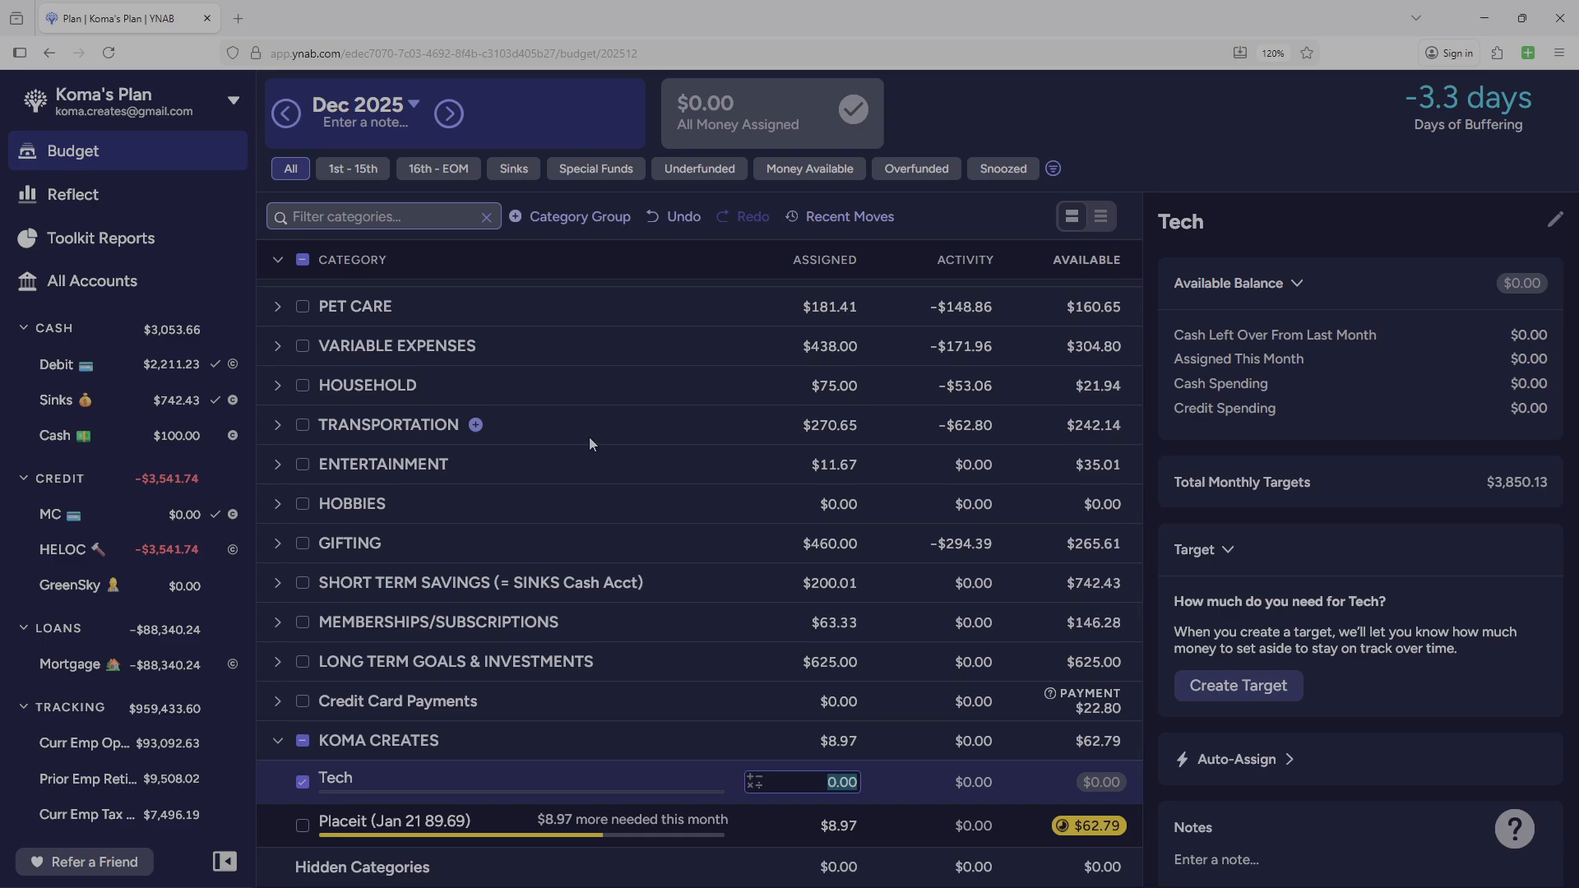
# Open the Debit account and look through its December 2025 transactions, including the scheduled ones at the end.
pyautogui.click(55, 371)
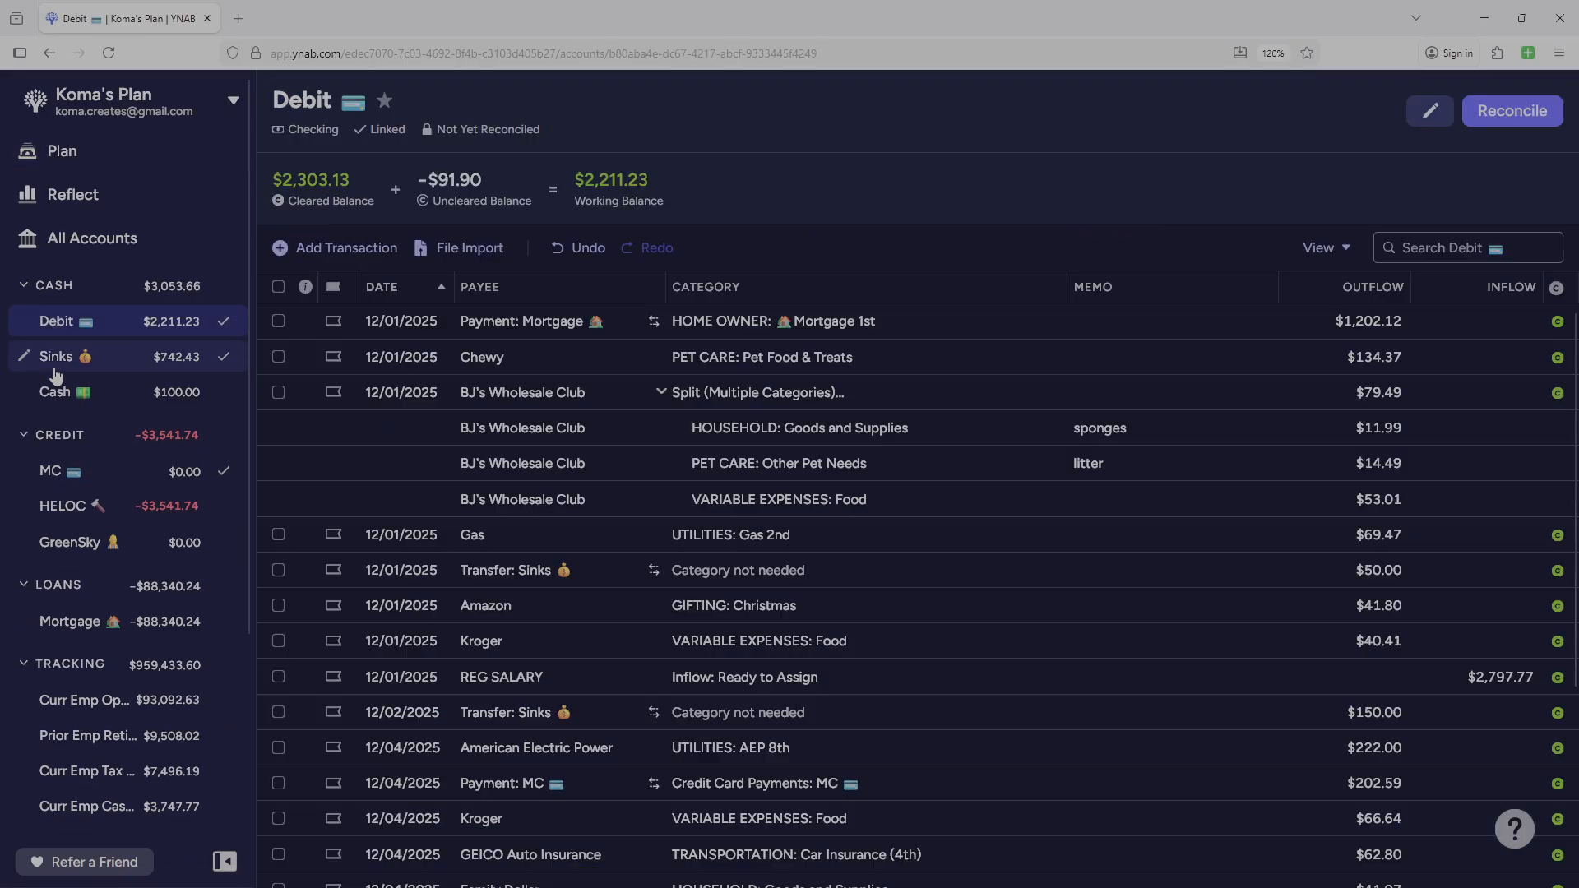
pyautogui.scroll(2, 681, 563)
pyautogui.scroll(-3, 685, 563)
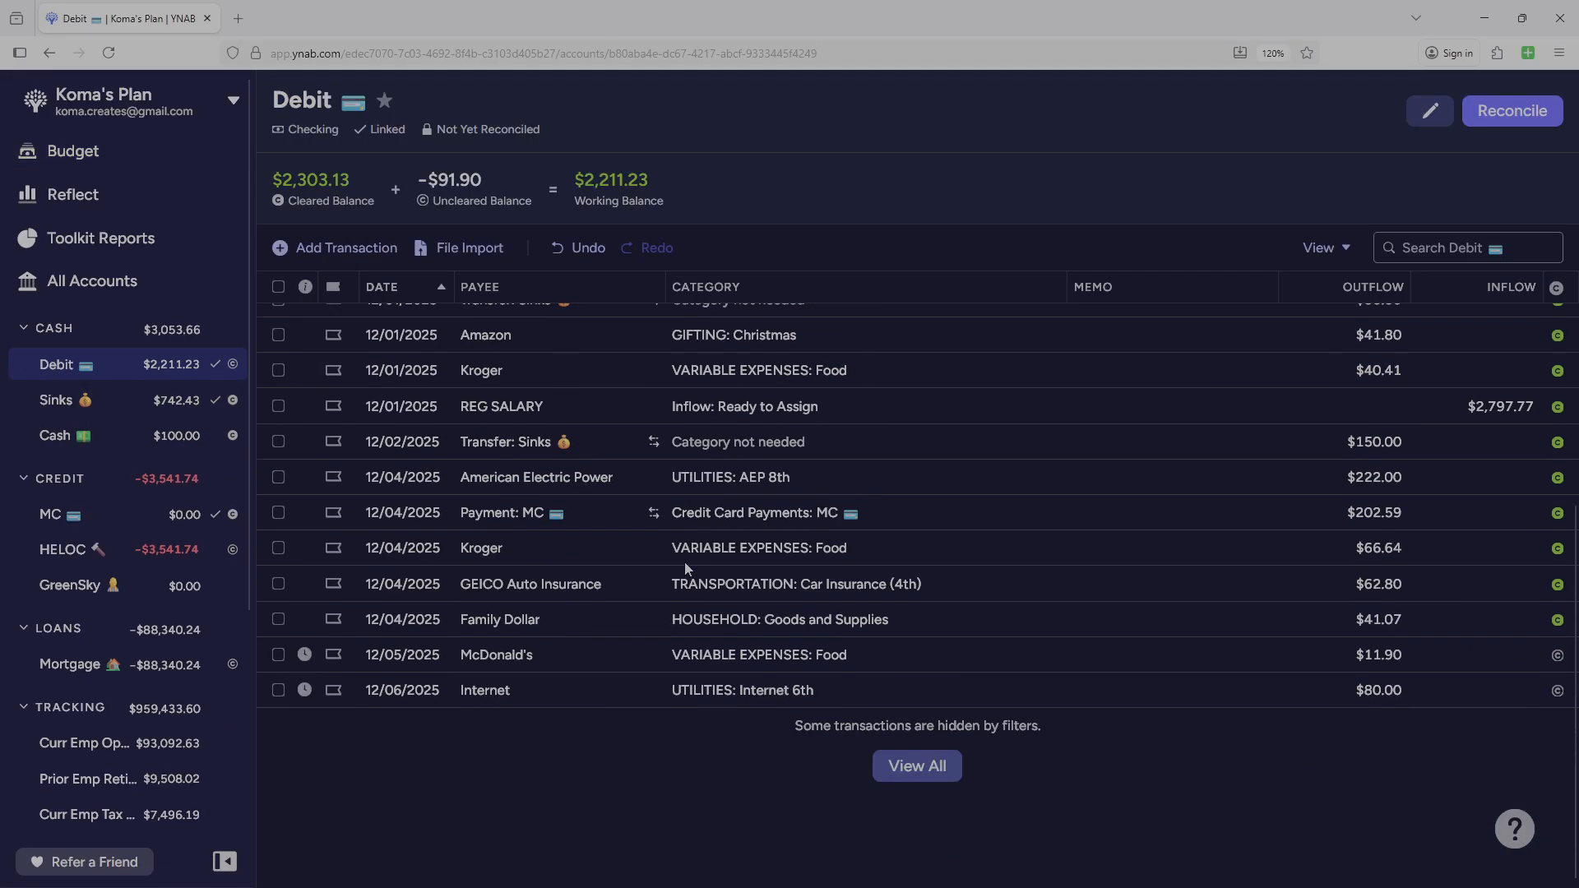
pyautogui.scroll(3, 688, 569)
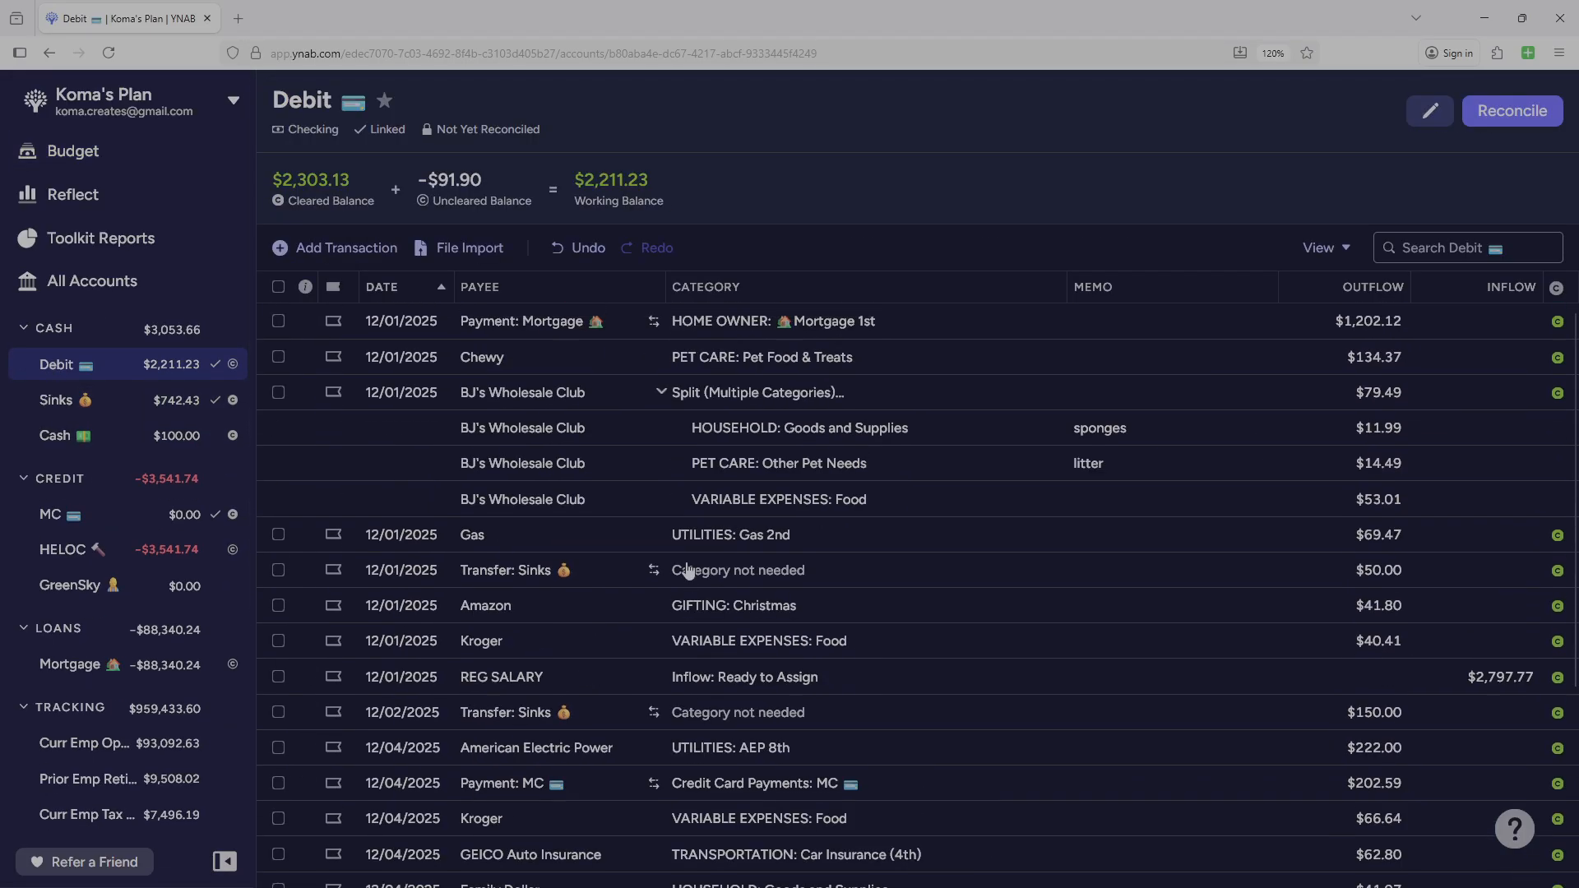